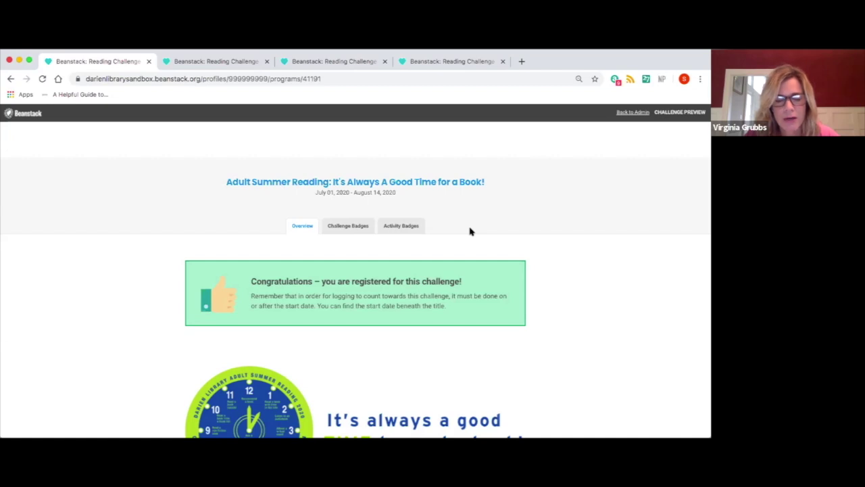
pyautogui.scroll(-1, 471, 231)
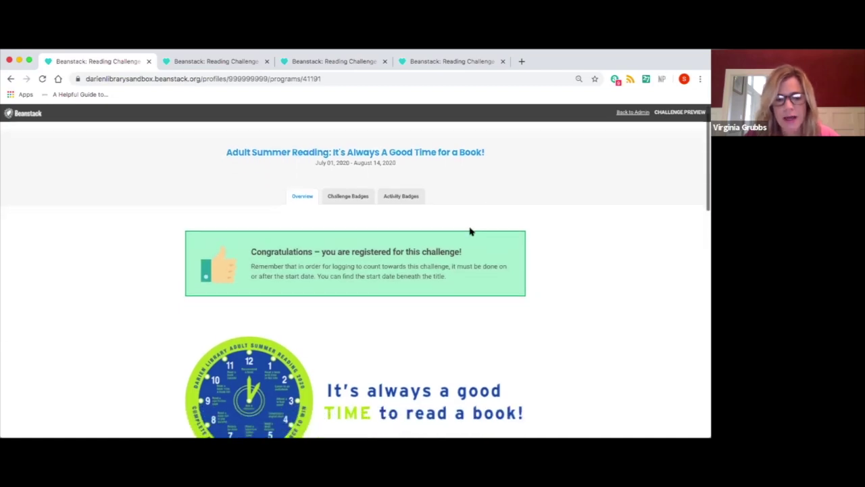
pyautogui.scroll(1, 471, 231)
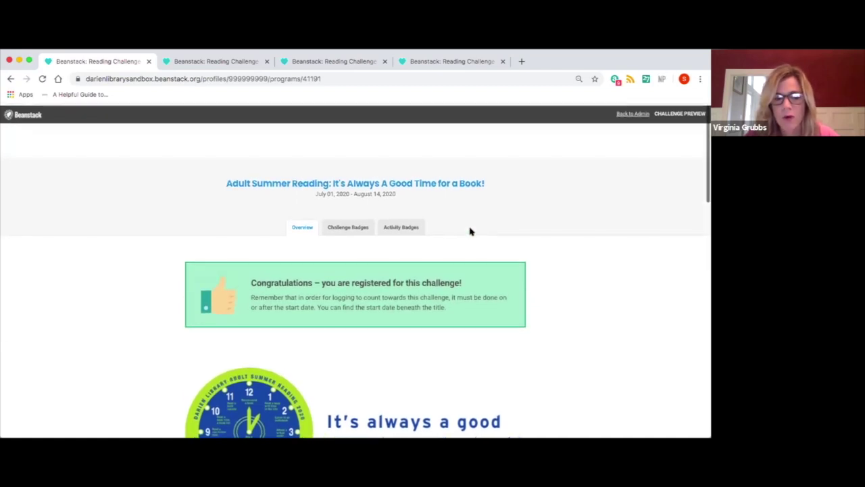
pyautogui.scroll(-3, 471, 231)
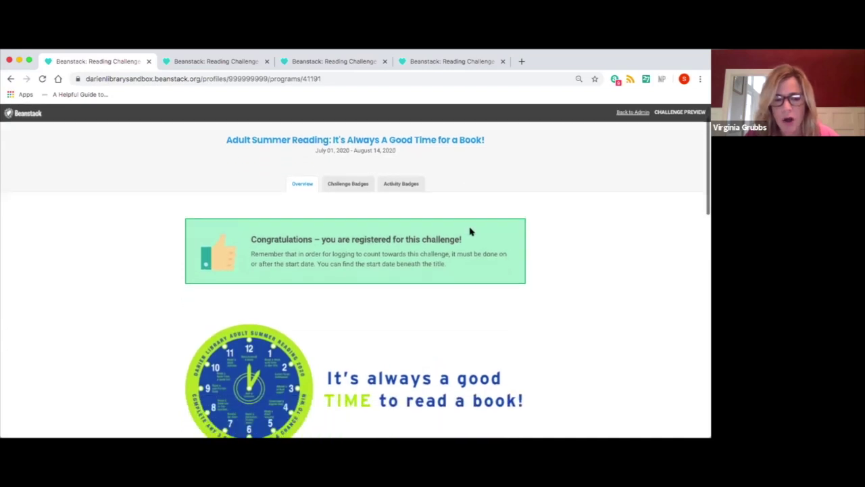
pyautogui.scroll(-2, 472, 232)
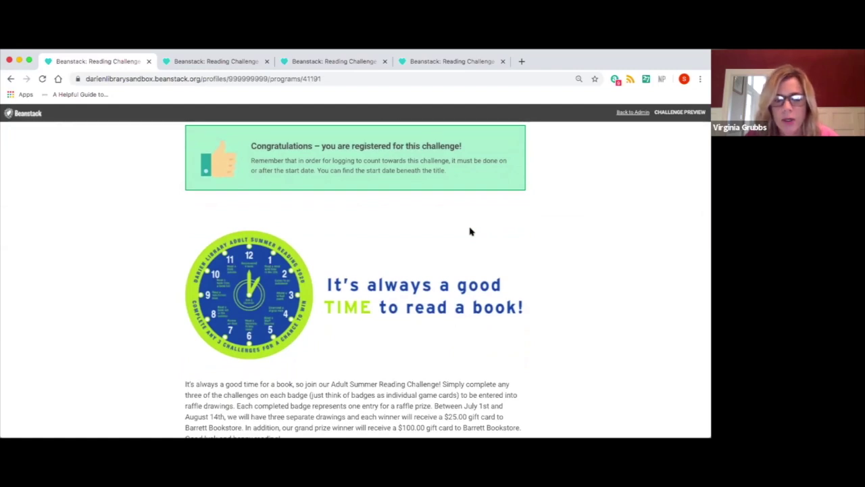
pyautogui.scroll(-2, 472, 231)
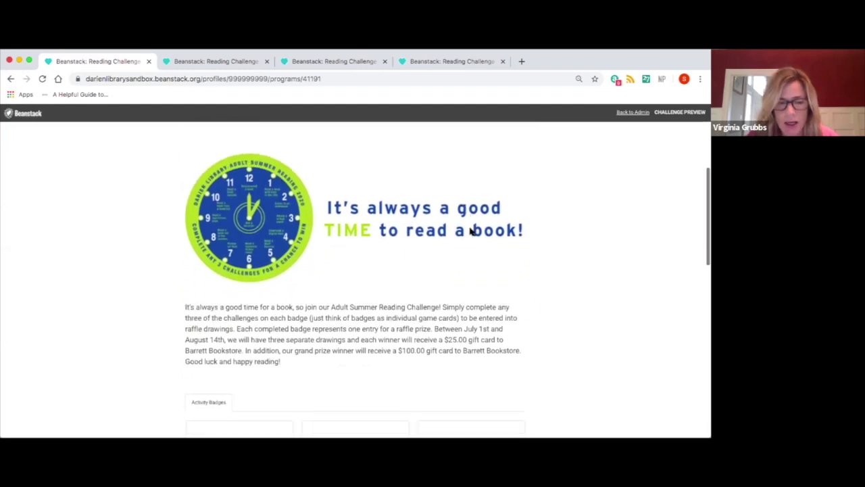
pyautogui.scroll(-2, 471, 231)
pyautogui.scroll(1, 472, 232)
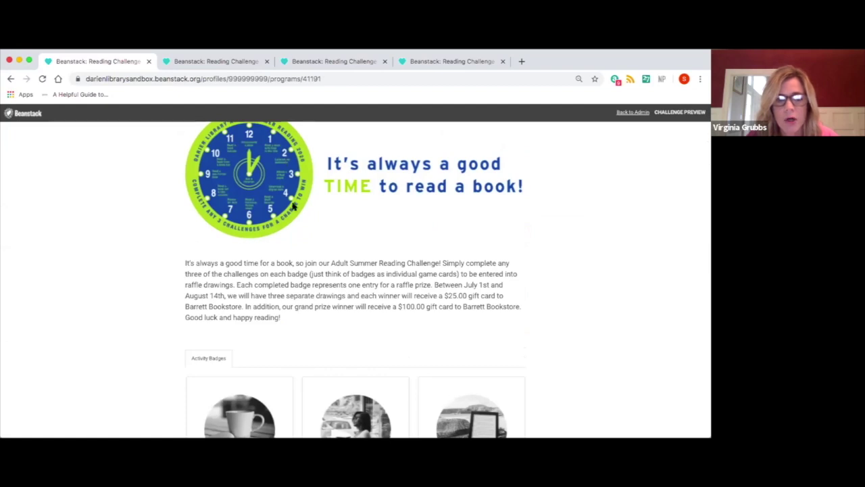
pyautogui.scroll(-2, 353, 315)
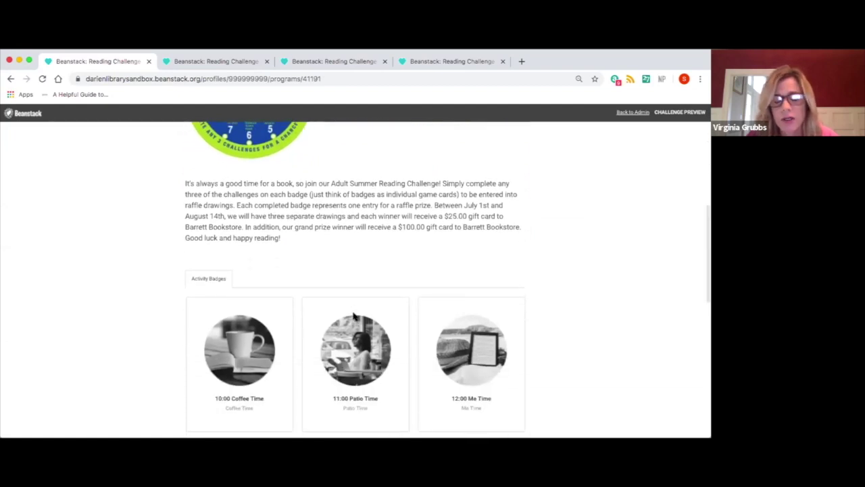
pyautogui.scroll(4, 353, 316)
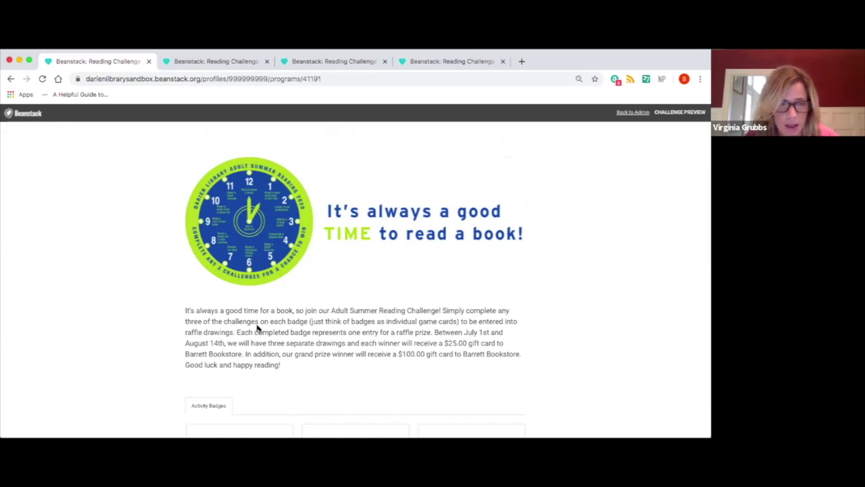
pyautogui.scroll(-4, 257, 329)
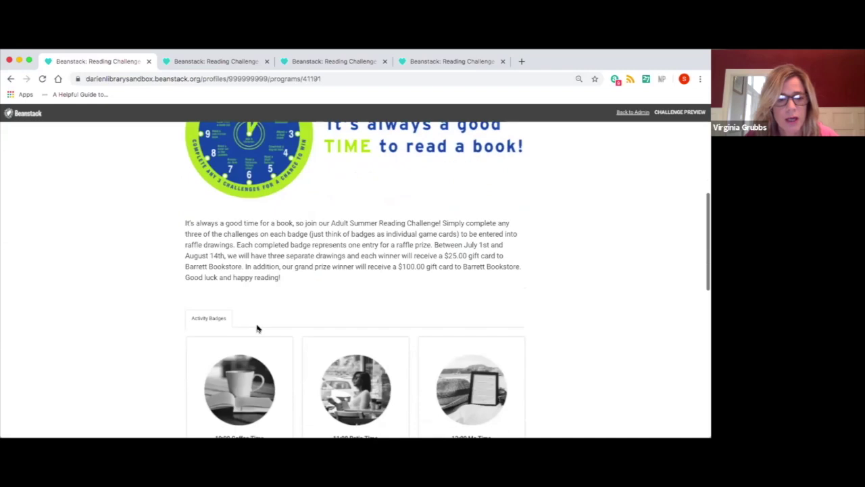
pyautogui.scroll(-1, 257, 329)
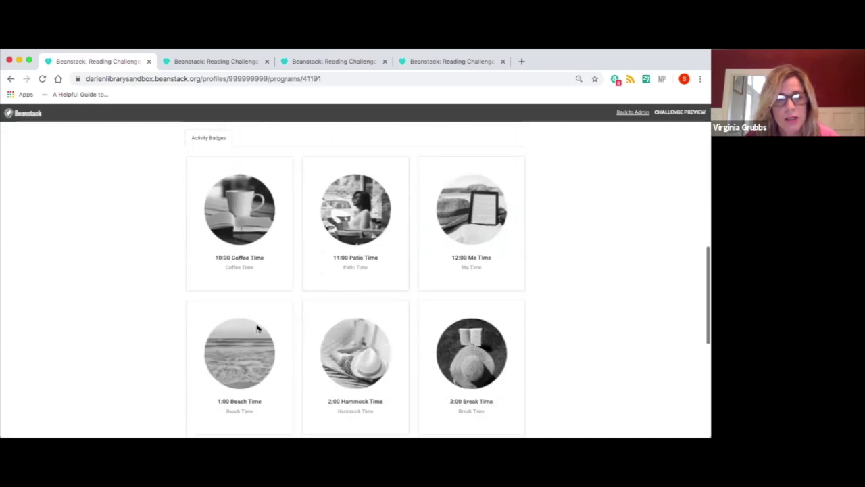
pyautogui.scroll(-1, 257, 328)
pyautogui.scroll(-2, 257, 329)
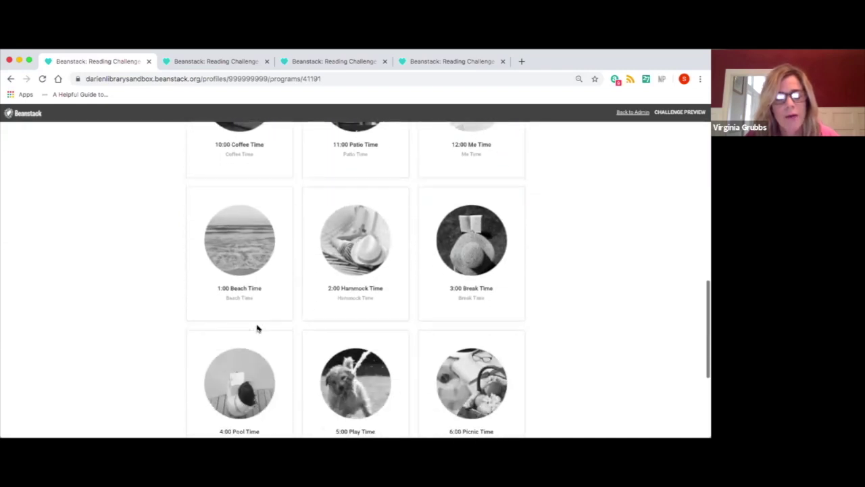
pyautogui.scroll(-1, 257, 329)
pyautogui.scroll(-2, 257, 328)
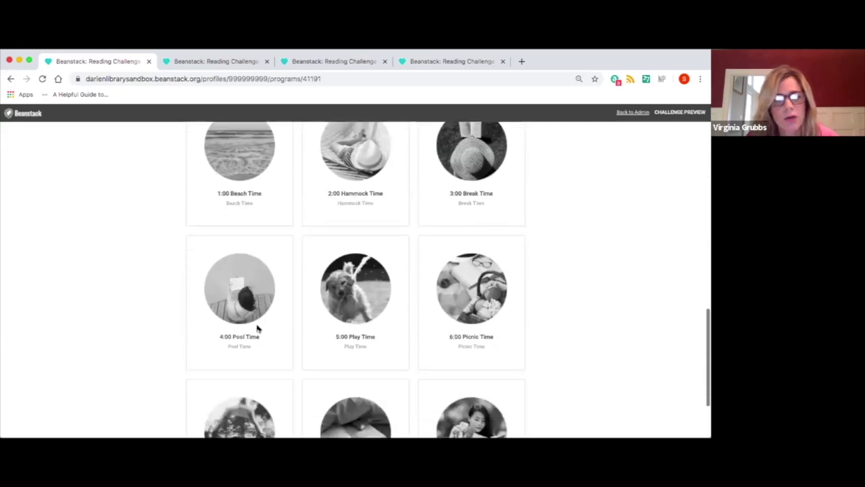
pyautogui.scroll(1, 256, 329)
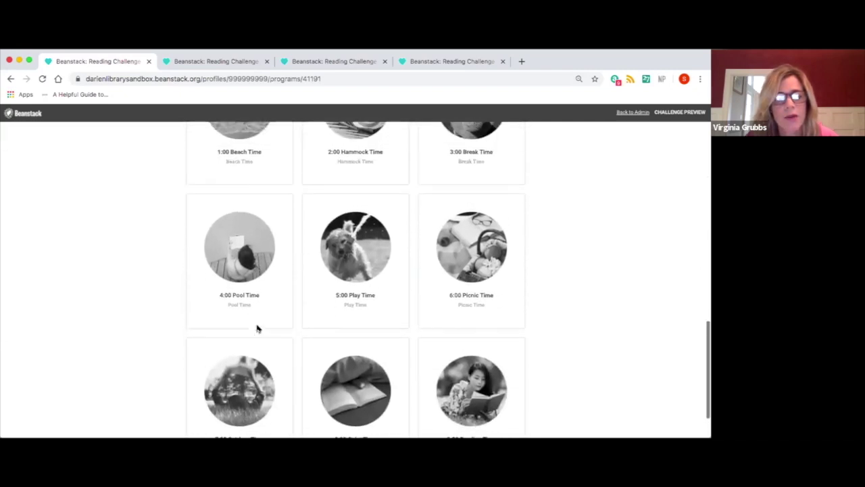
pyautogui.scroll(2, 257, 329)
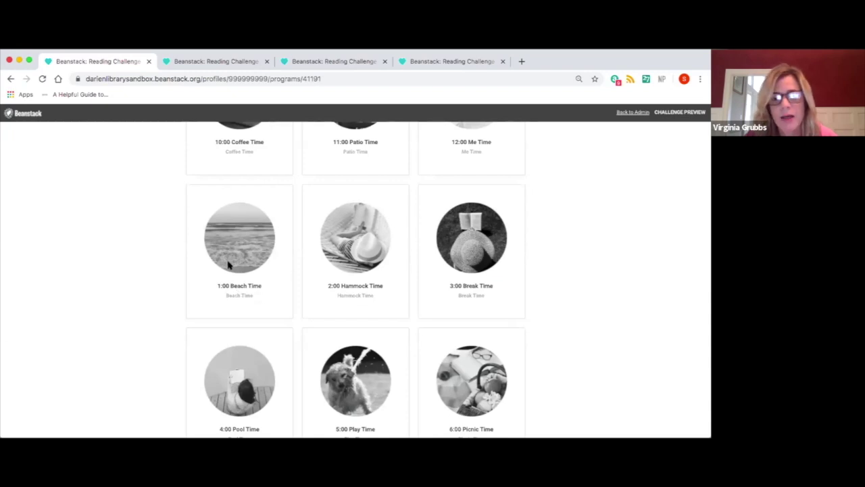
pyautogui.scroll(3, 245, 294)
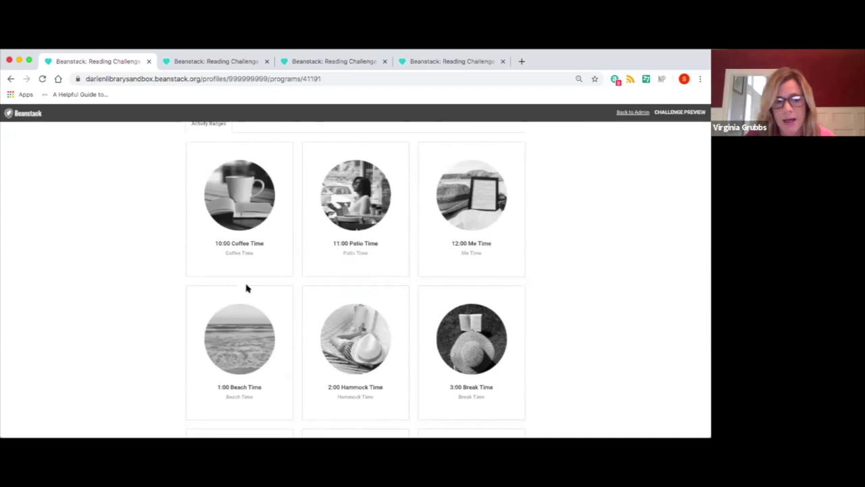
pyautogui.scroll(1, 251, 196)
pyautogui.scroll(1, 250, 196)
# Open the 10:00 Coffee Time badge and review its challenges, like 'Recommend a book', at 0 of 3
pyautogui.click(250, 198)
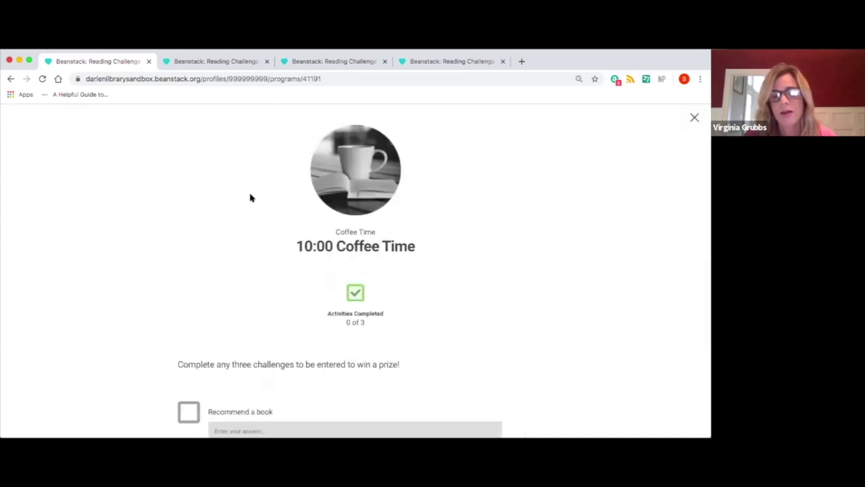
pyautogui.scroll(-5, 250, 197)
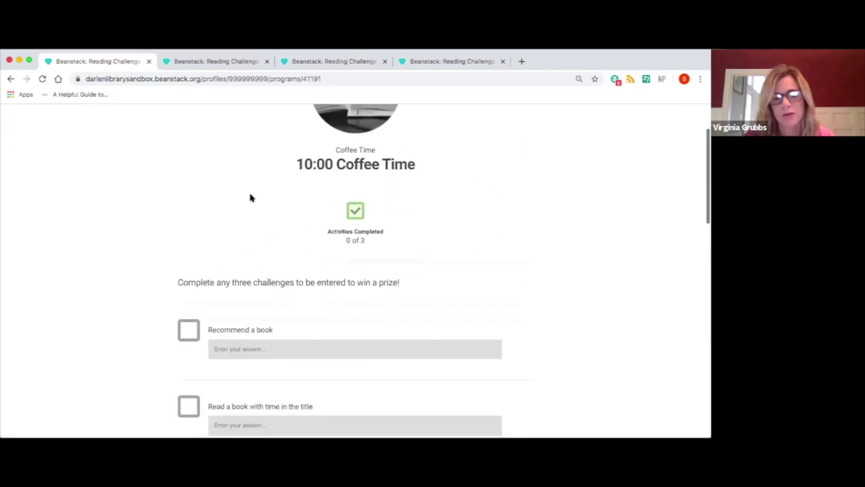
pyautogui.scroll(-3, 251, 198)
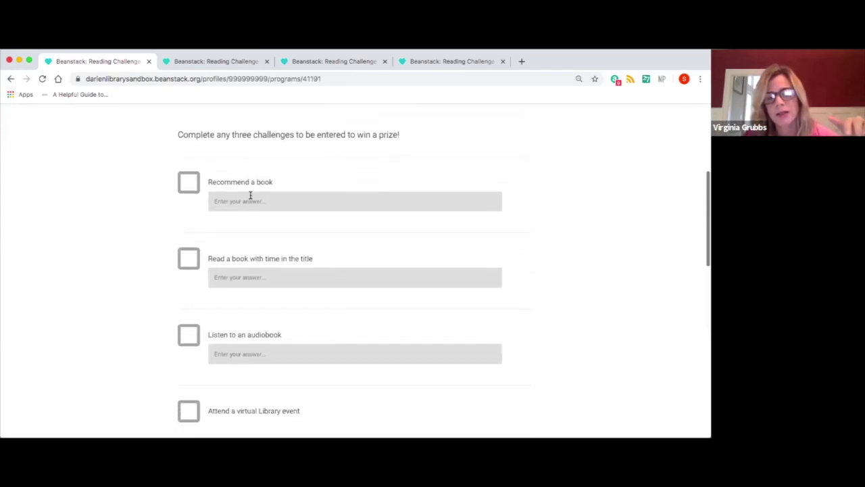
pyautogui.scroll(-1, 251, 197)
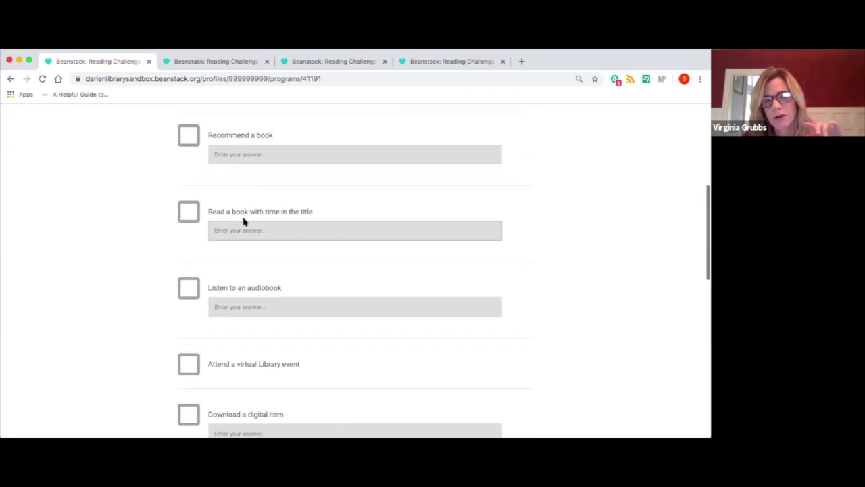
pyautogui.scroll(-2, 244, 222)
pyautogui.scroll(-3, 244, 221)
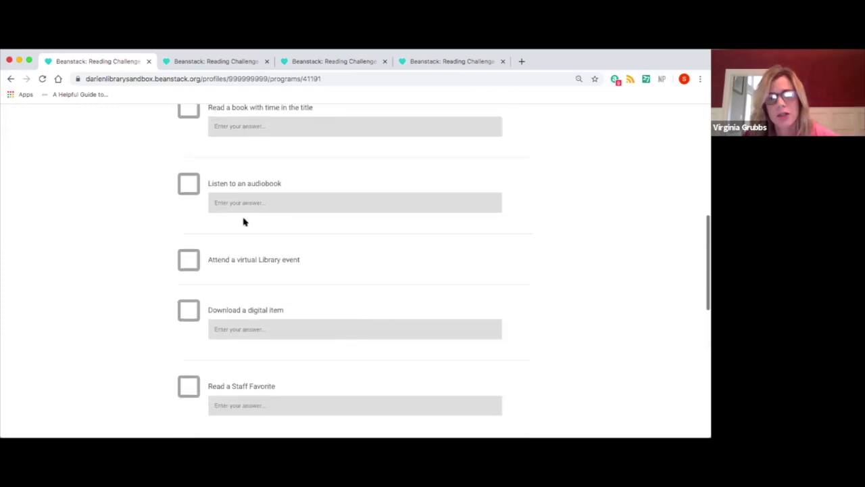
pyautogui.scroll(-5, 242, 231)
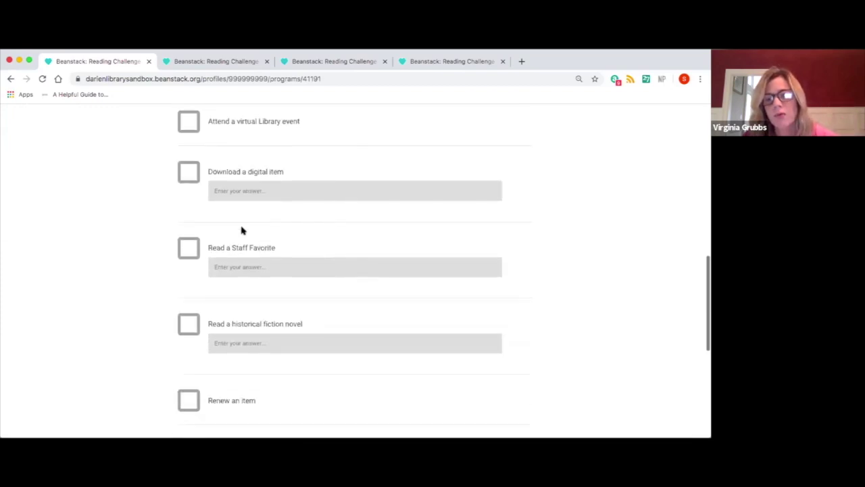
pyautogui.scroll(-2, 242, 230)
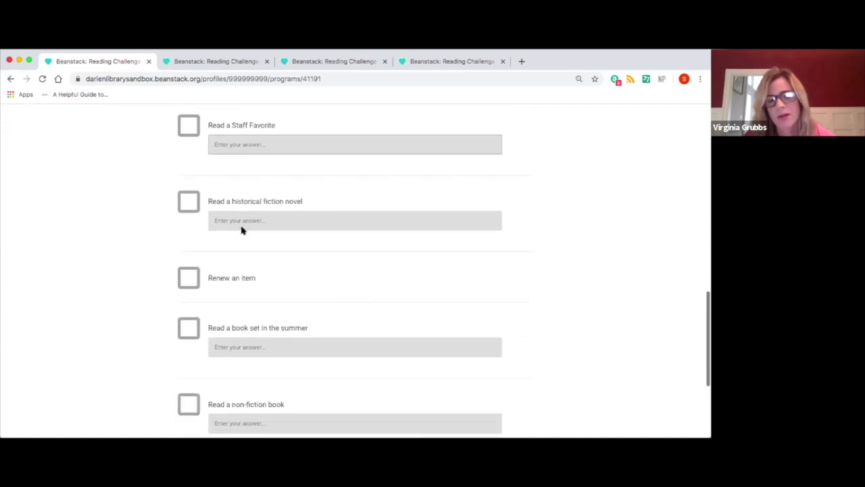
pyautogui.scroll(-2, 242, 230)
pyautogui.scroll(5, 242, 231)
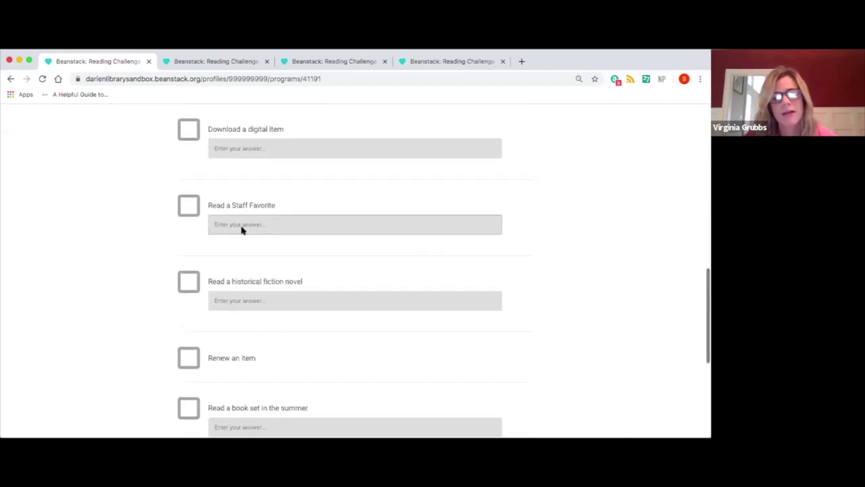
pyautogui.scroll(7, 242, 230)
pyautogui.scroll(10, 243, 230)
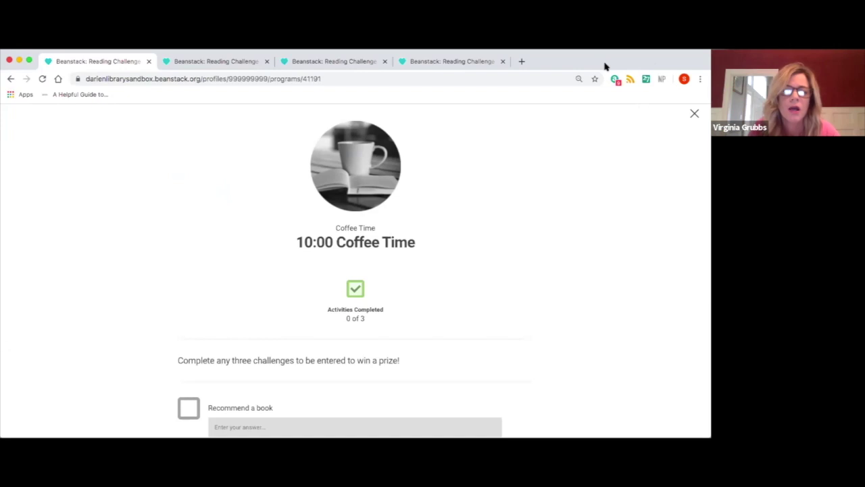
pyautogui.click(693, 115)
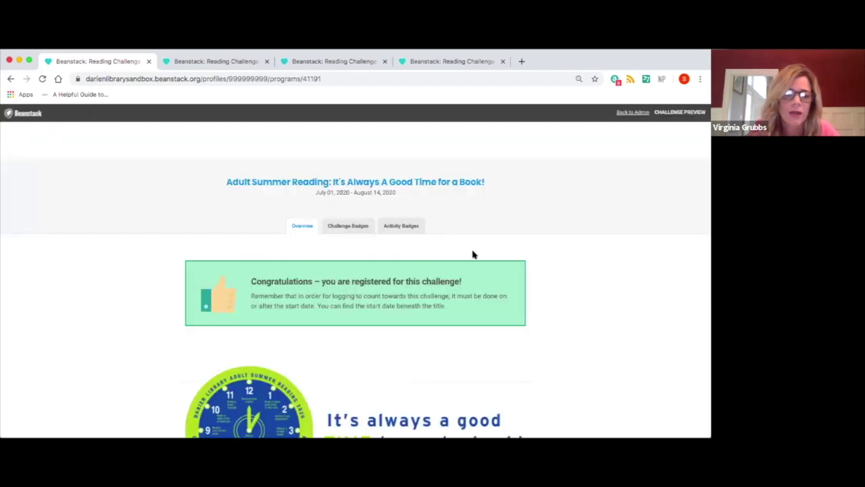
pyautogui.scroll(-3, 473, 254)
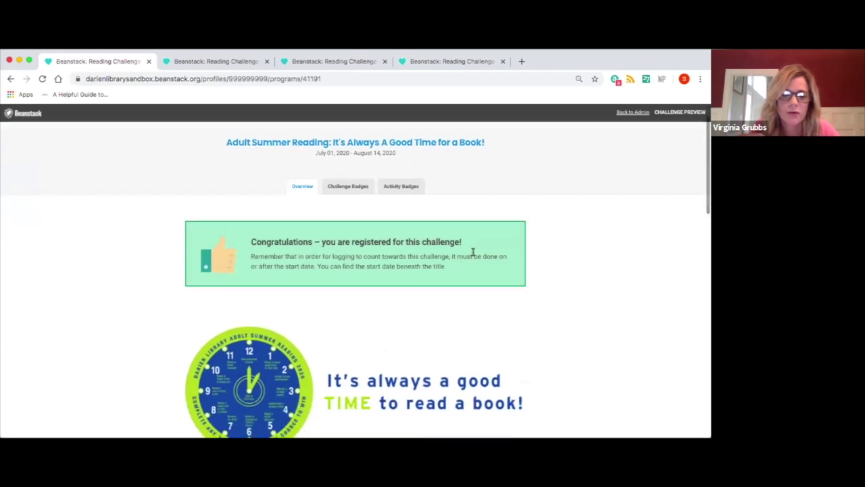
pyautogui.scroll(-8, 473, 252)
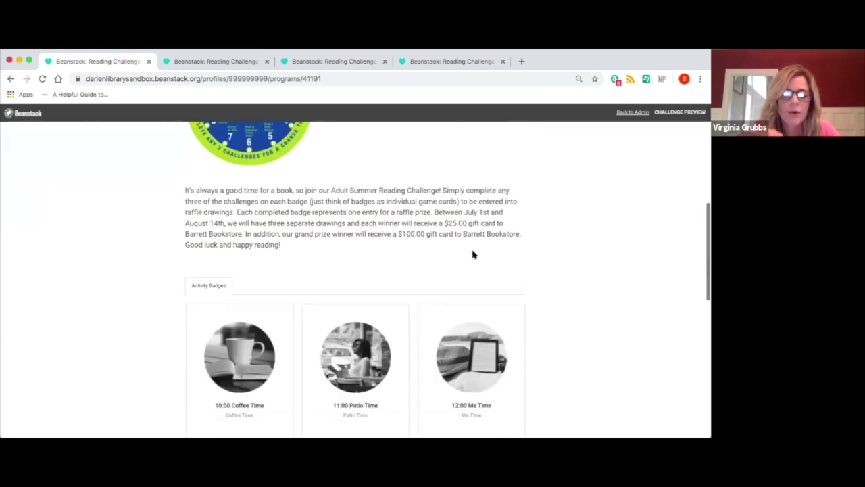
pyautogui.scroll(-6, 473, 254)
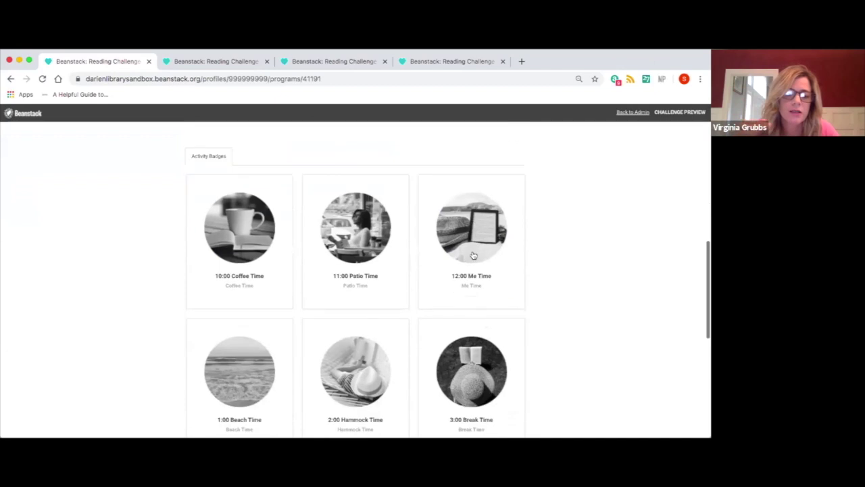
pyautogui.scroll(-5, 473, 254)
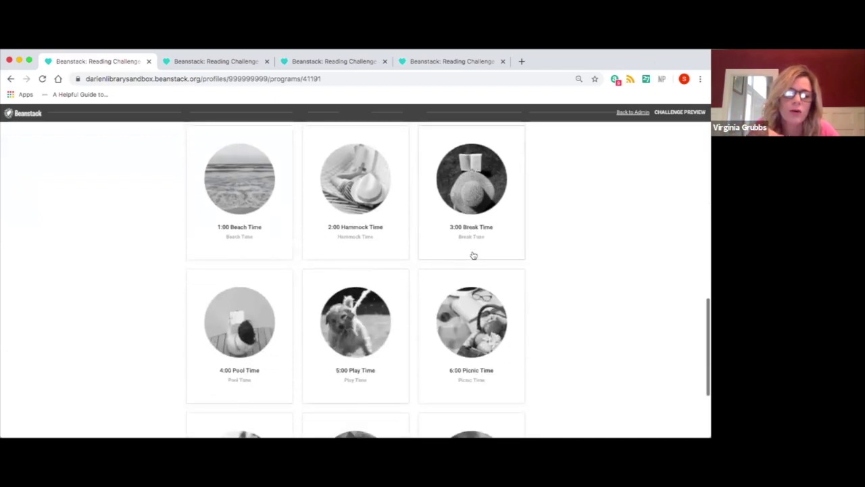
pyautogui.scroll(-2, 473, 254)
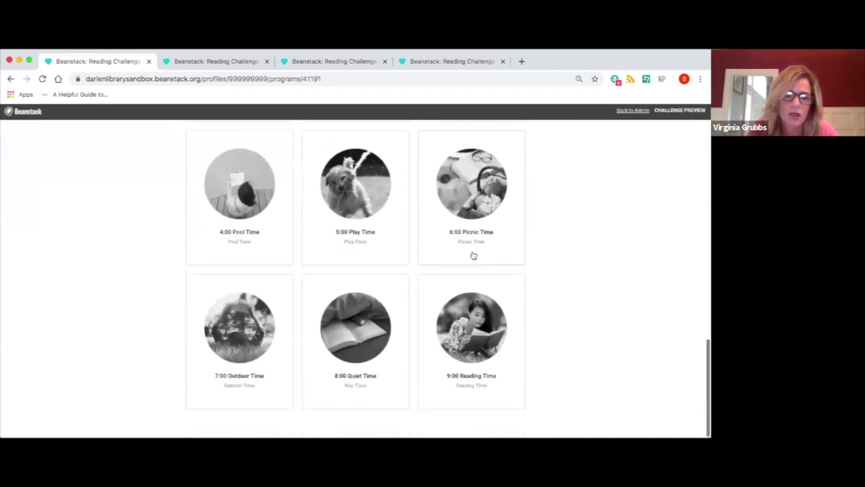
pyautogui.scroll(2, 473, 254)
pyautogui.scroll(5, 473, 254)
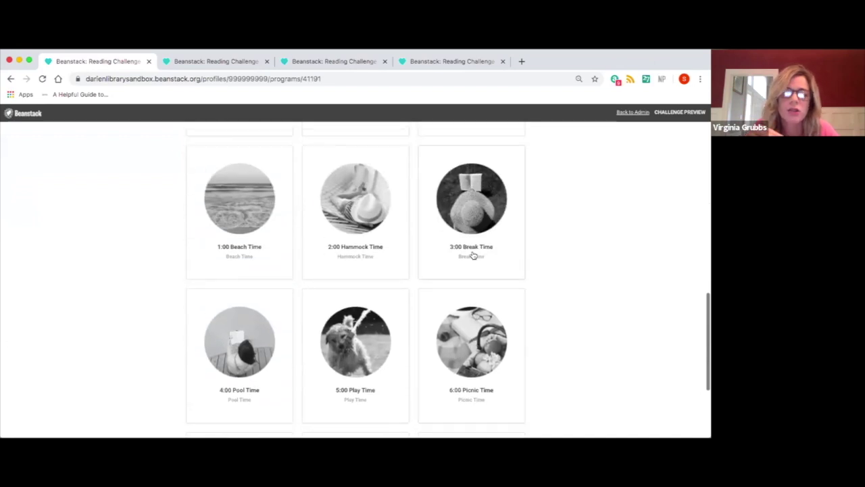
pyautogui.scroll(4, 473, 254)
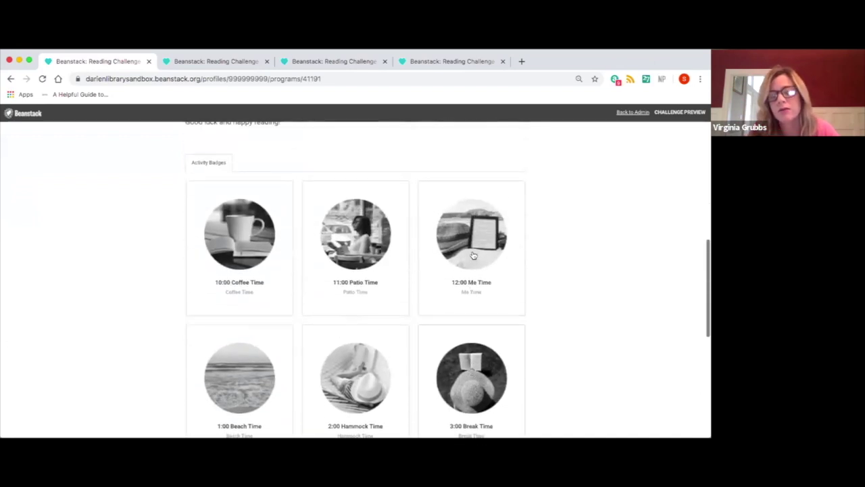
pyautogui.scroll(1, 473, 256)
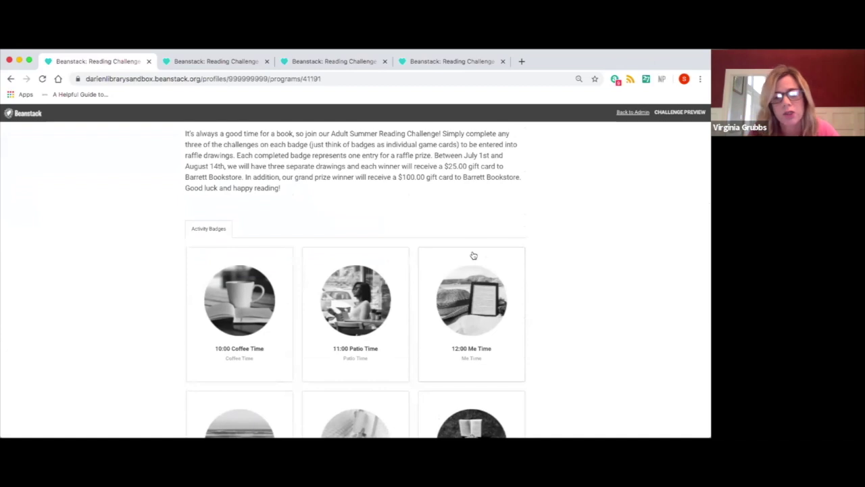
pyautogui.scroll(3, 473, 255)
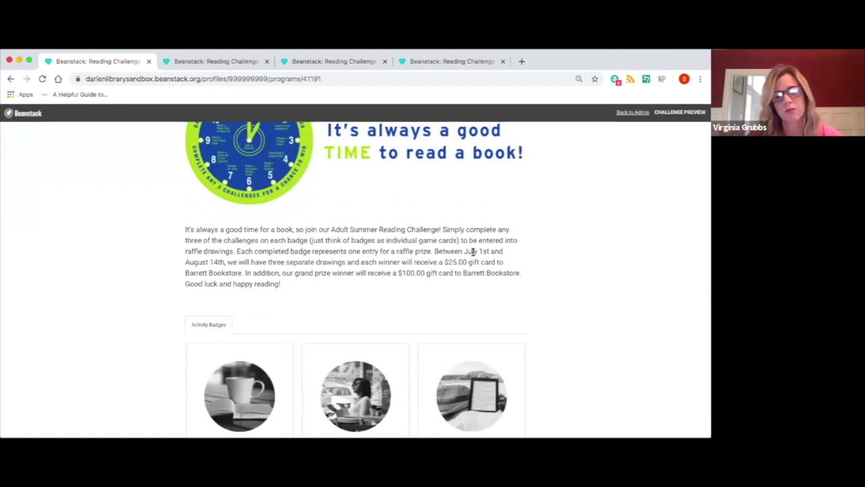
pyautogui.scroll(-2, 425, 320)
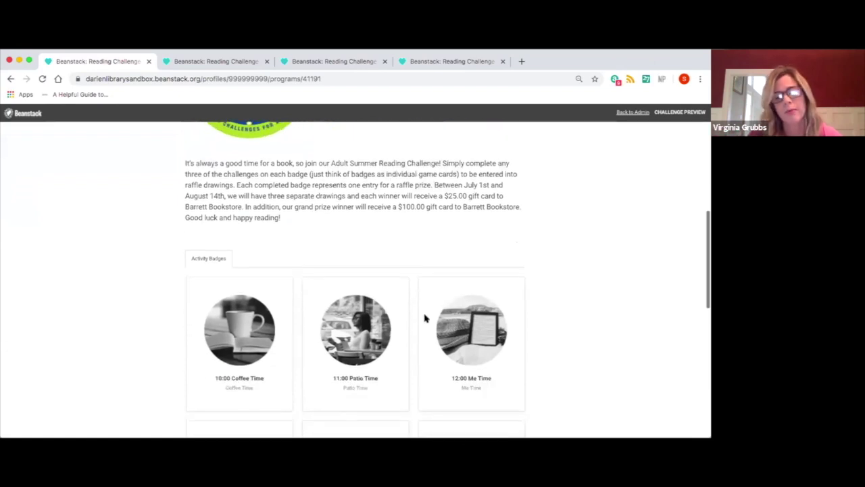
pyautogui.scroll(-4, 425, 319)
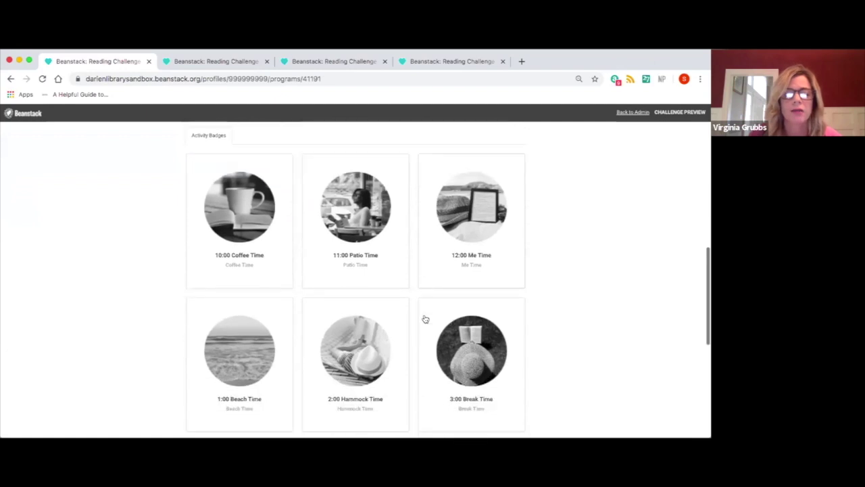
pyautogui.scroll(5, 367, 200)
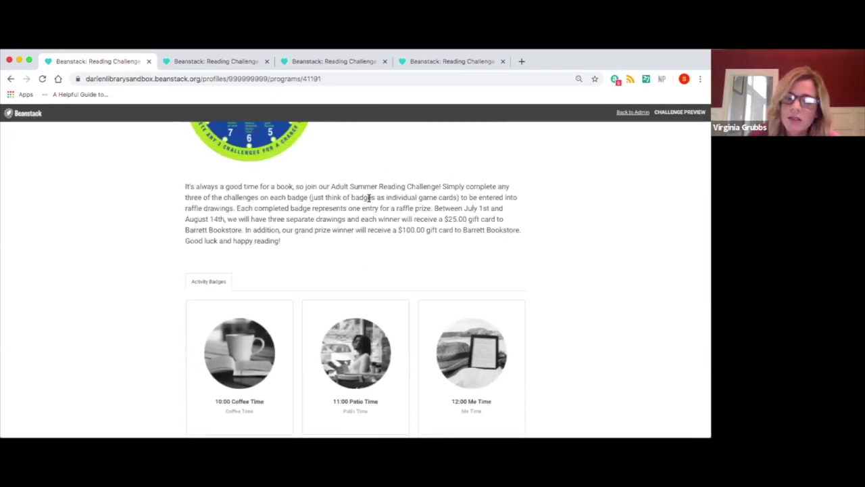
pyautogui.scroll(1, 368, 199)
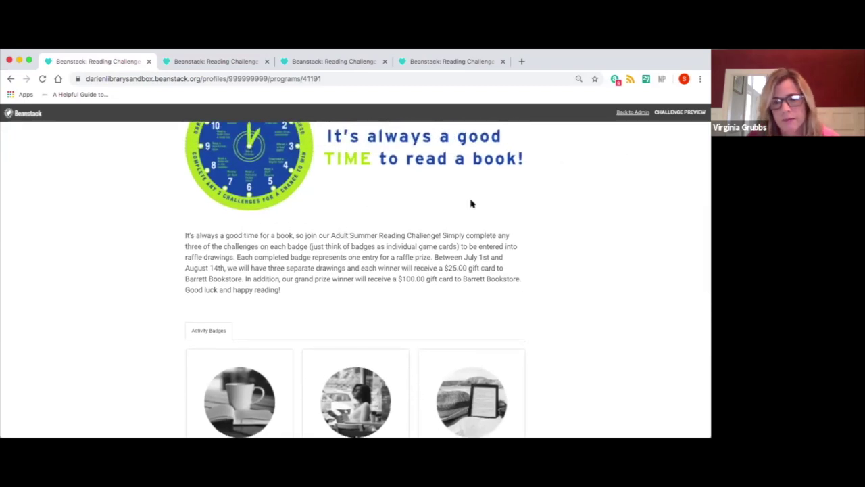
pyautogui.scroll(5, 456, 209)
pyautogui.scroll(4, 457, 209)
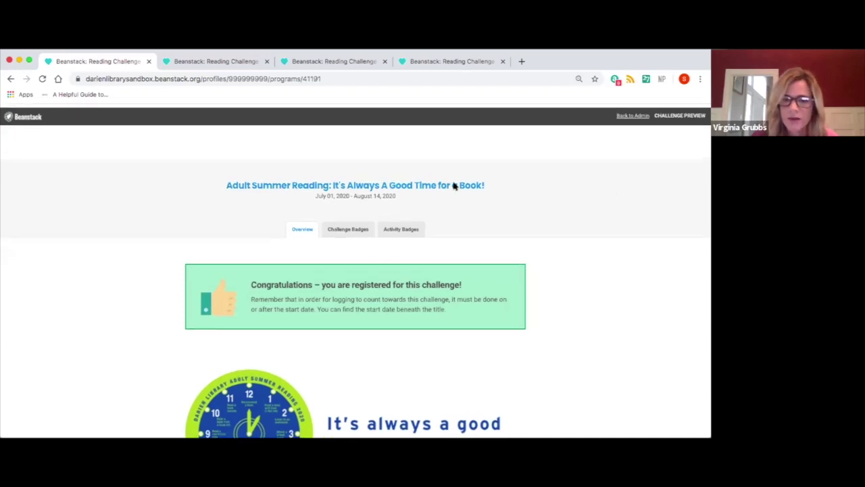
# Switch to the teen summer challenge 2020 tab and scroll down to the Challenge #1–#6 badges
pyautogui.click(193, 68)
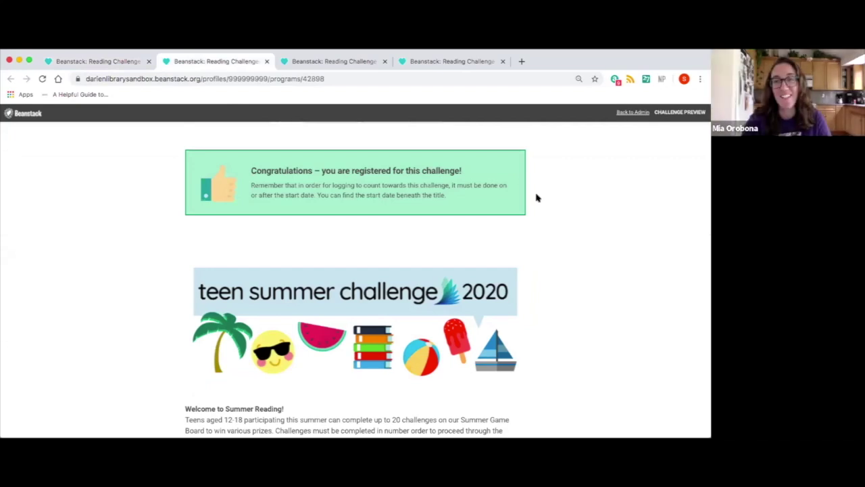
pyautogui.scroll(1, 538, 198)
pyautogui.scroll(-3, 538, 197)
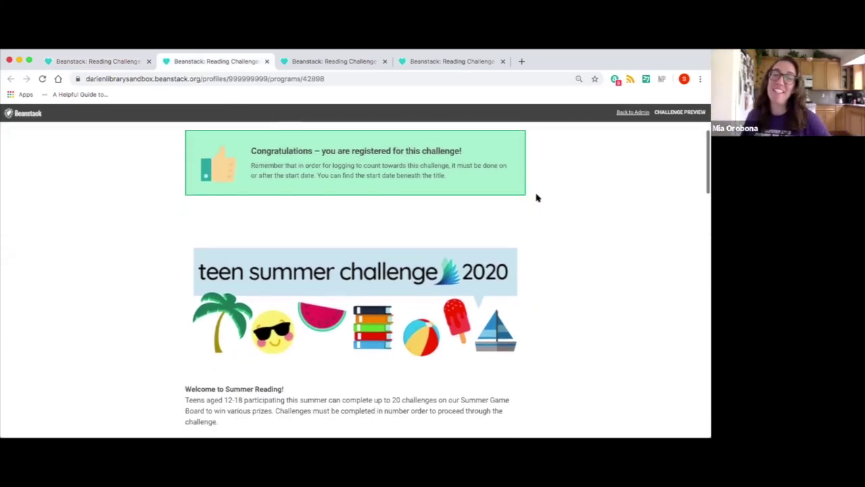
pyautogui.scroll(-2, 537, 197)
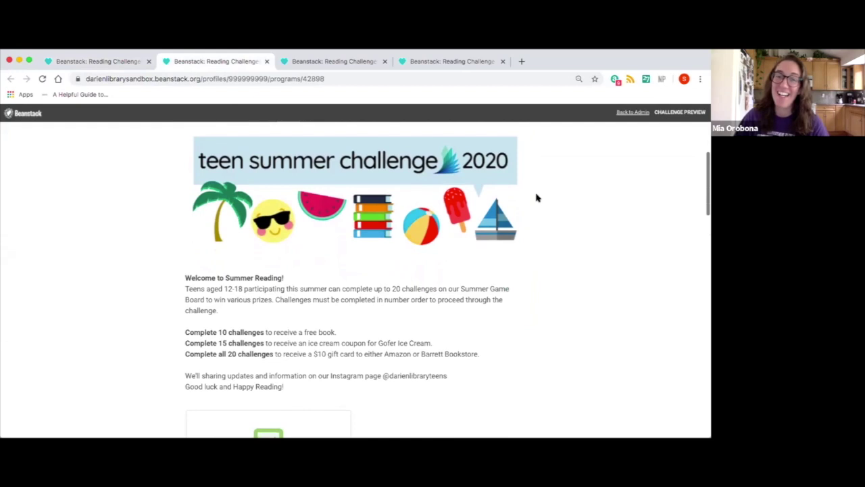
pyautogui.scroll(1, 538, 197)
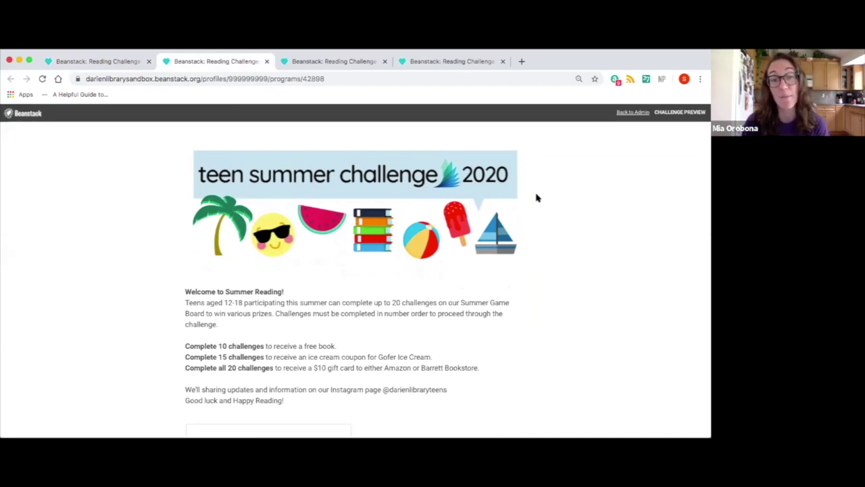
pyautogui.scroll(-1, 537, 198)
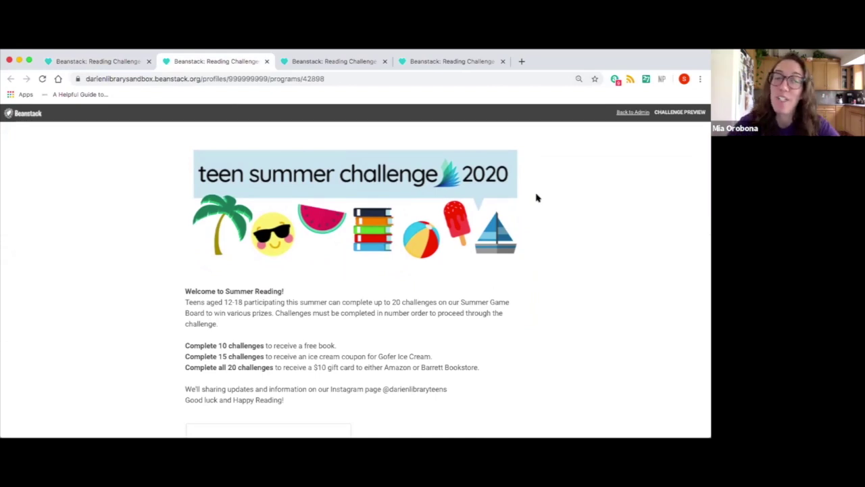
pyautogui.scroll(-2, 538, 197)
pyautogui.scroll(-3, 538, 198)
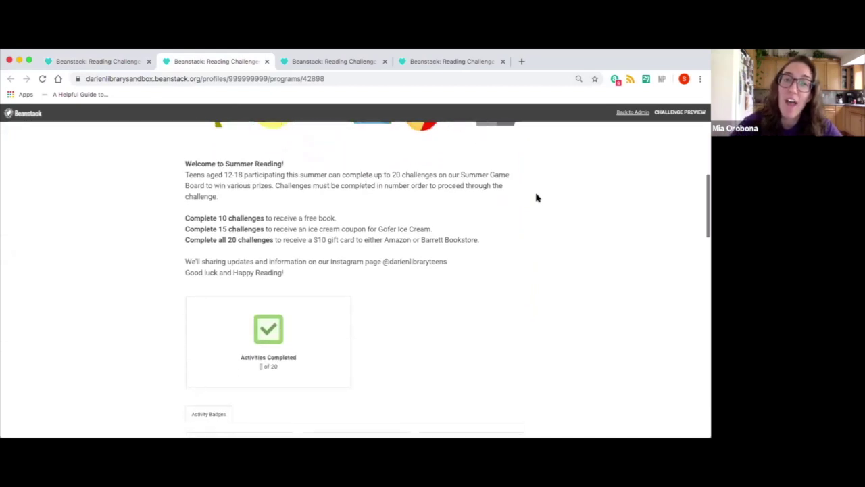
pyautogui.scroll(-2, 538, 198)
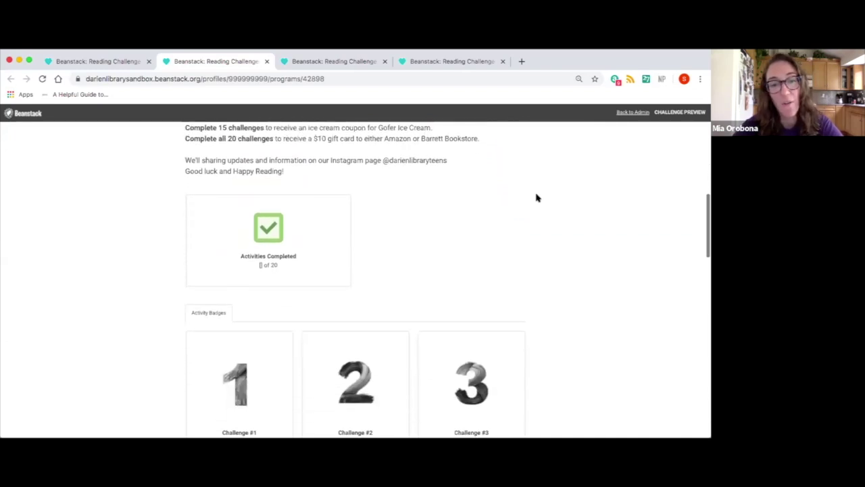
pyautogui.scroll(-1, 538, 197)
pyautogui.scroll(-1, 538, 197)
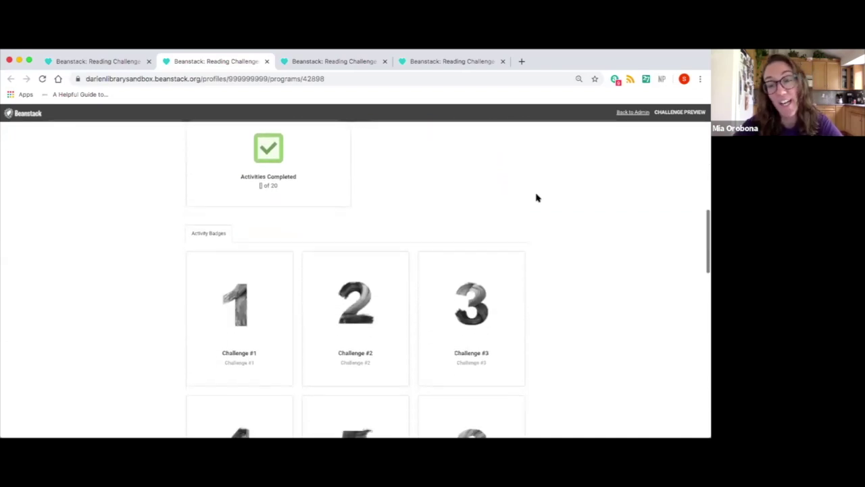
pyautogui.scroll(-1, 537, 197)
pyautogui.scroll(-2, 537, 196)
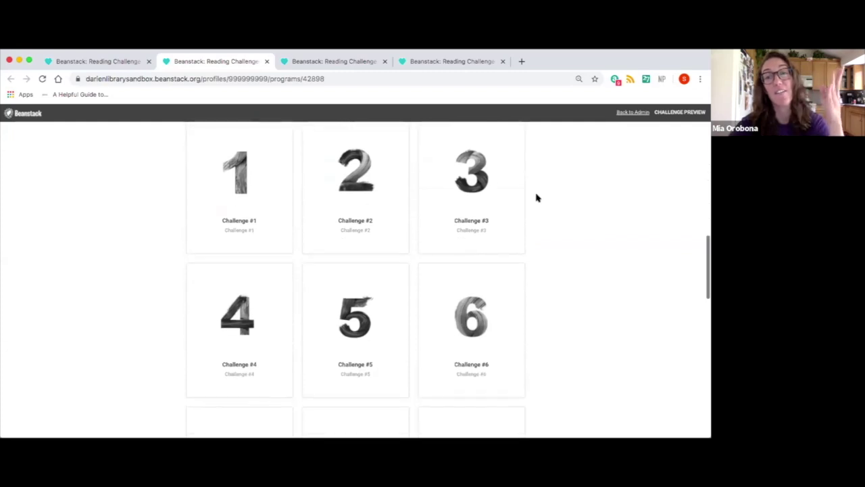
pyautogui.click(236, 178)
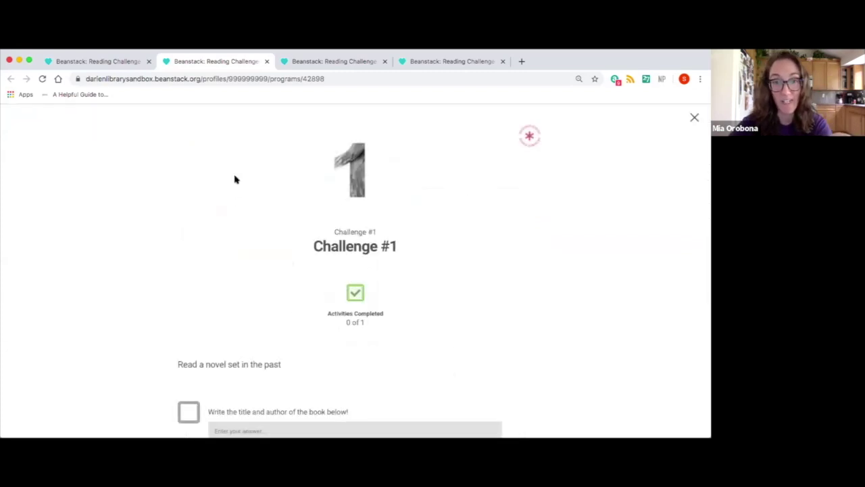
pyautogui.scroll(-1, 262, 249)
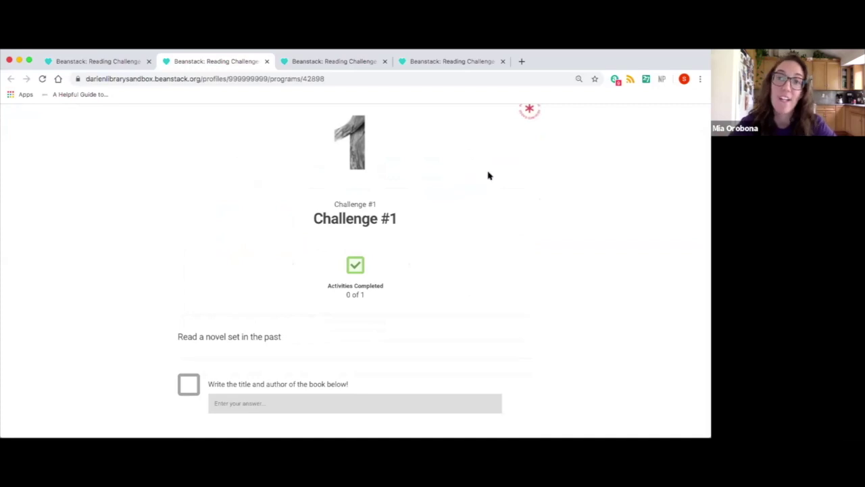
pyautogui.scroll(1, 514, 141)
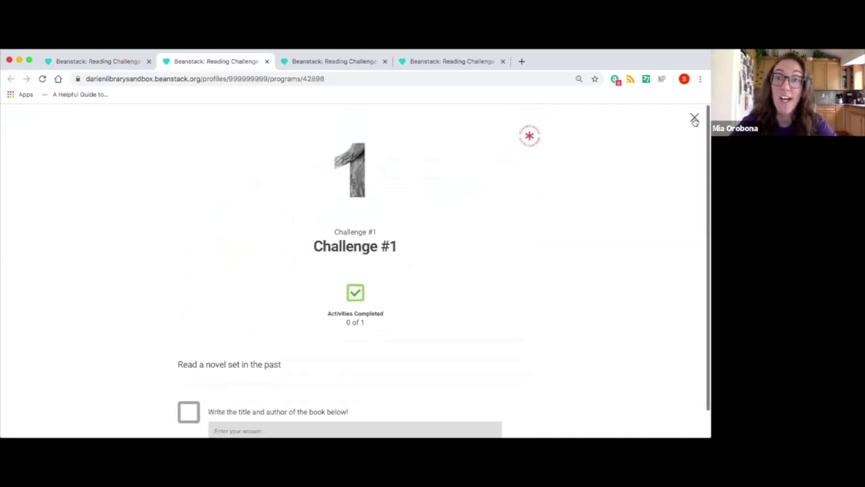
pyautogui.click(695, 120)
pyautogui.scroll(-3, 424, 356)
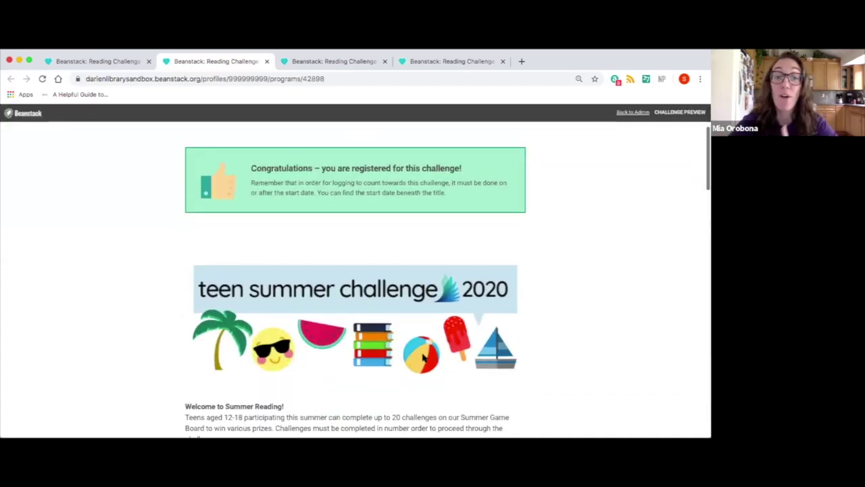
pyautogui.scroll(-3, 423, 358)
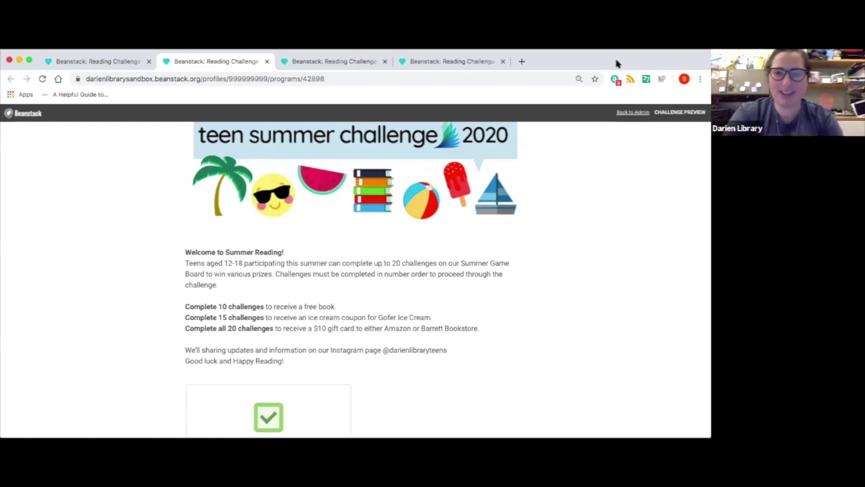
pyautogui.click(321, 61)
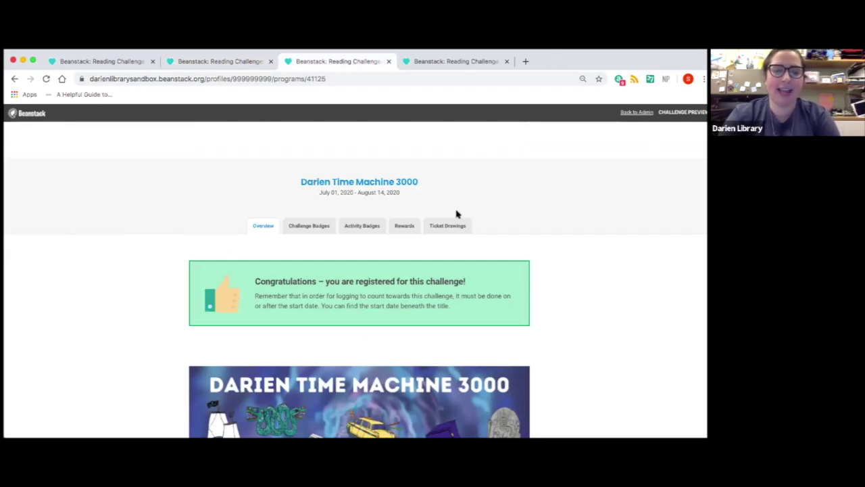
# Scroll through the Darien Time Machine 3000 page's 22 activity badges, Stone Axe to King Tut
pyautogui.scroll(-2, 456, 214)
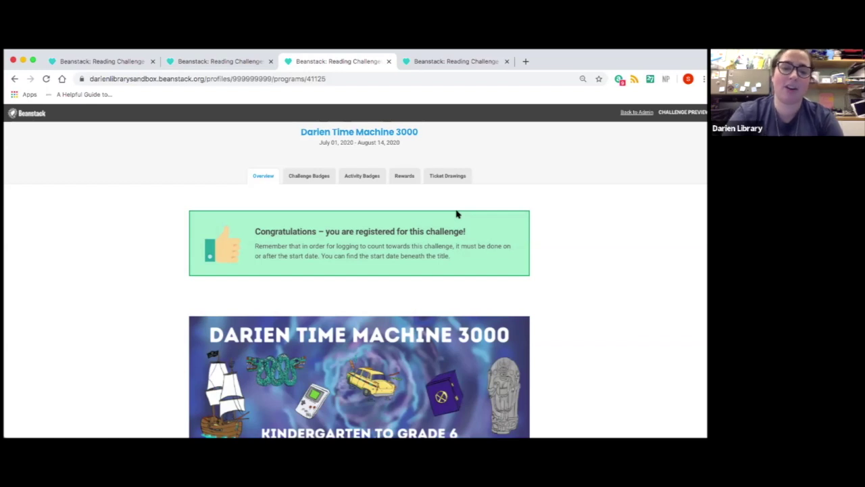
pyautogui.scroll(-2, 409, 267)
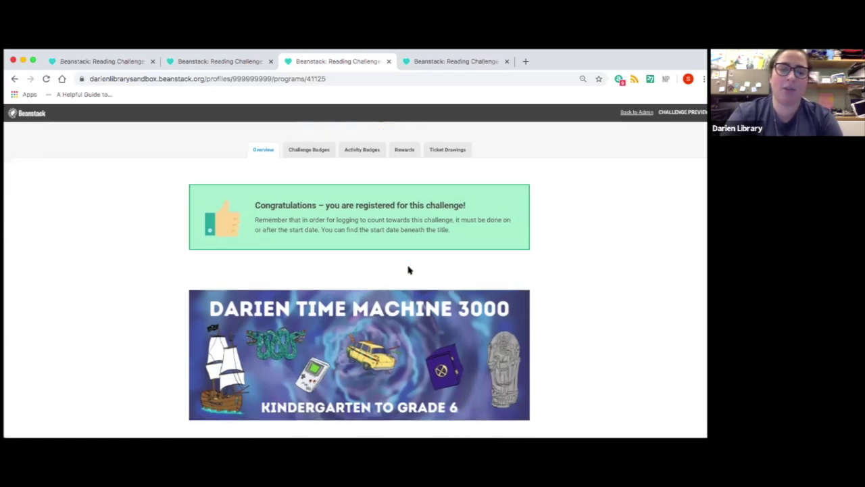
pyautogui.scroll(-1, 409, 269)
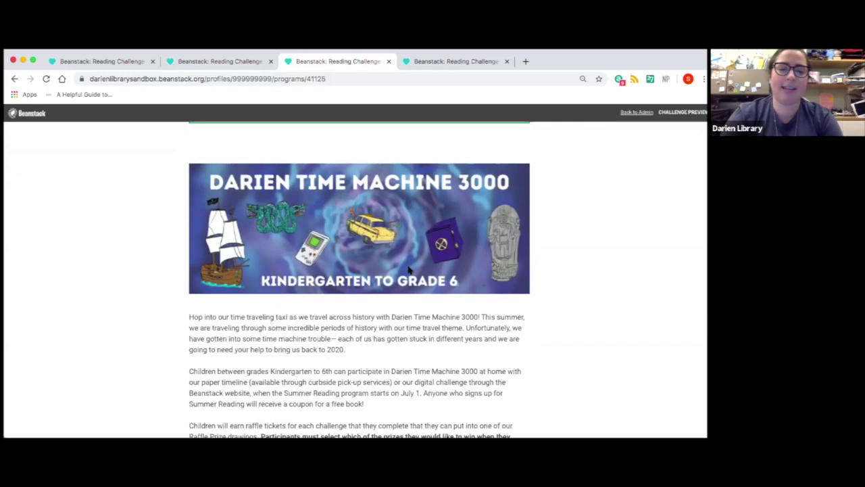
pyautogui.scroll(-2, 409, 269)
pyautogui.scroll(-3, 408, 268)
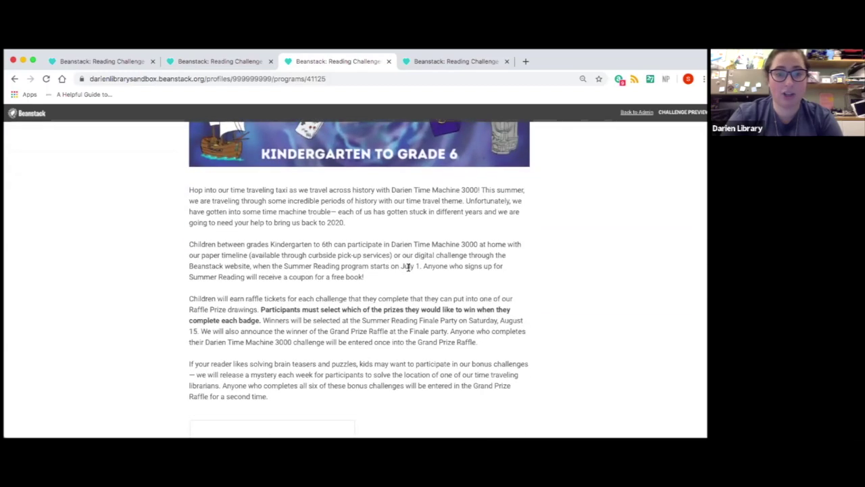
pyautogui.scroll(-6, 408, 269)
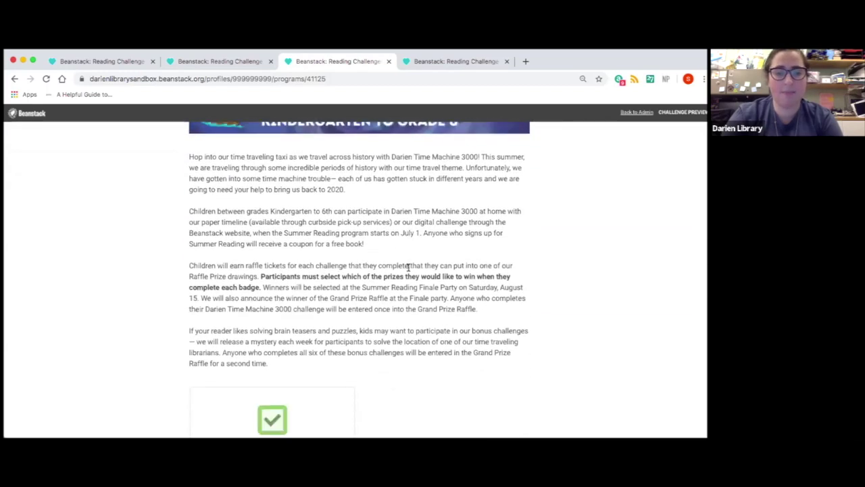
pyautogui.scroll(-5, 408, 269)
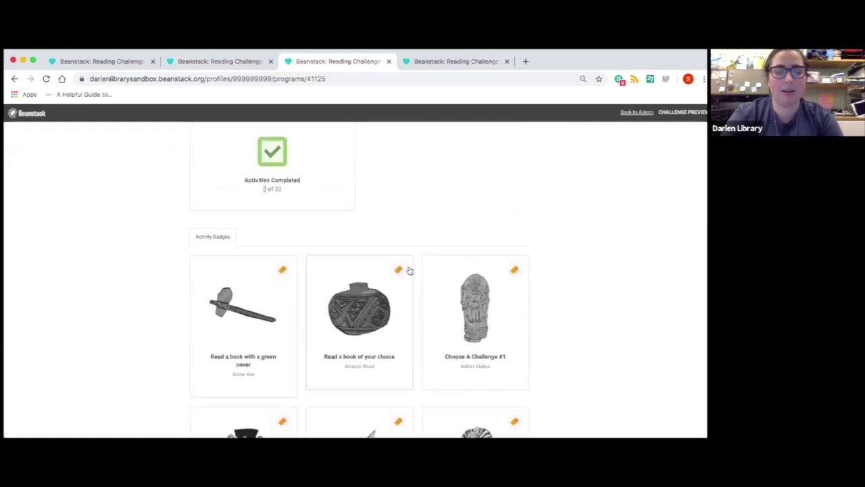
pyautogui.scroll(-3, 410, 270)
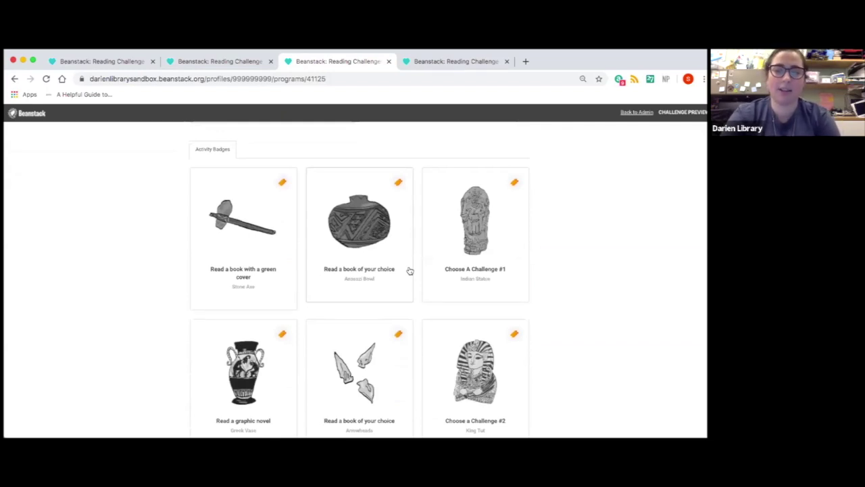
pyautogui.click(268, 227)
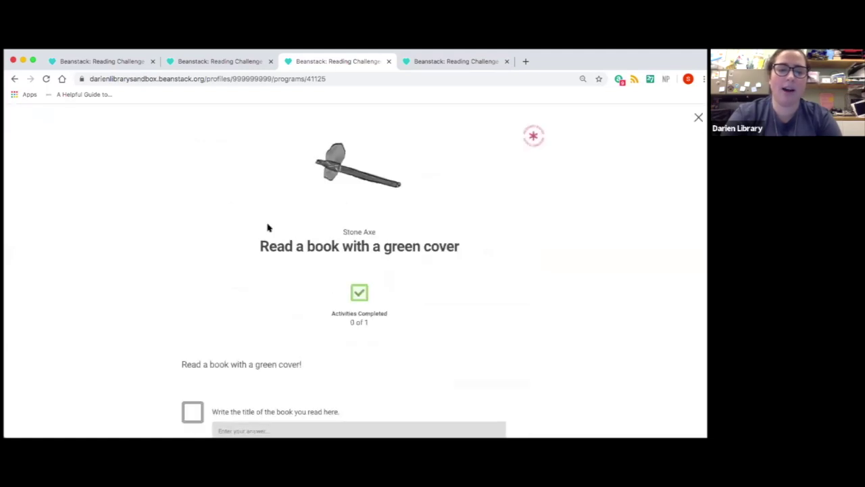
pyautogui.scroll(-1, 268, 227)
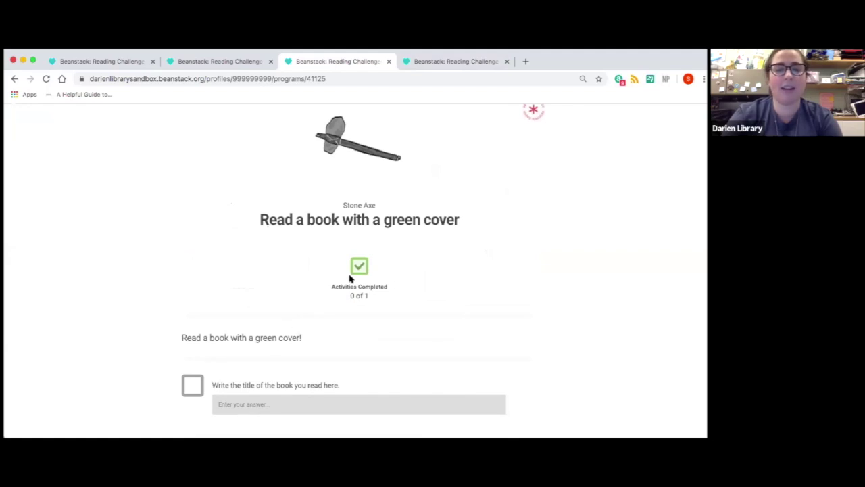
pyautogui.scroll(1, 352, 277)
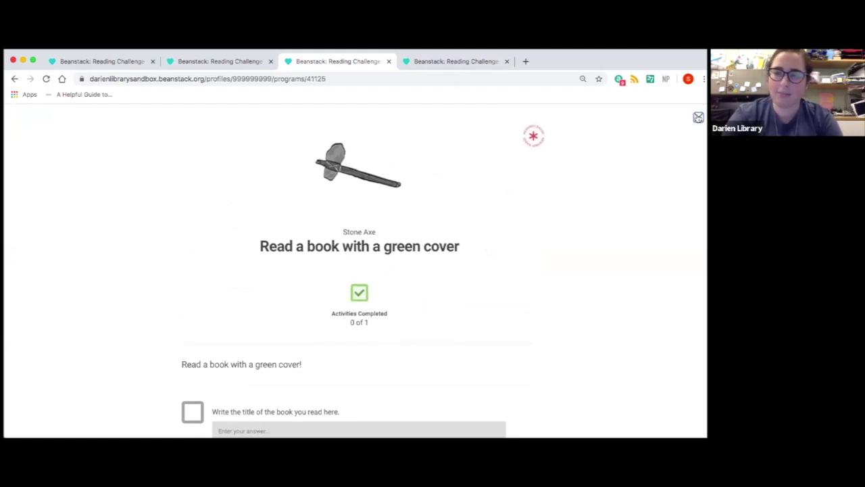
pyautogui.click(699, 117)
pyautogui.scroll(-10, 456, 228)
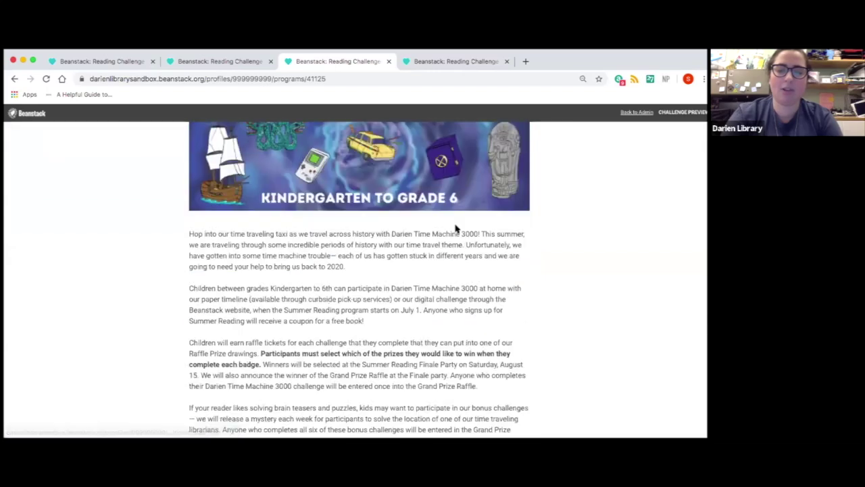
pyautogui.scroll(-5, 456, 228)
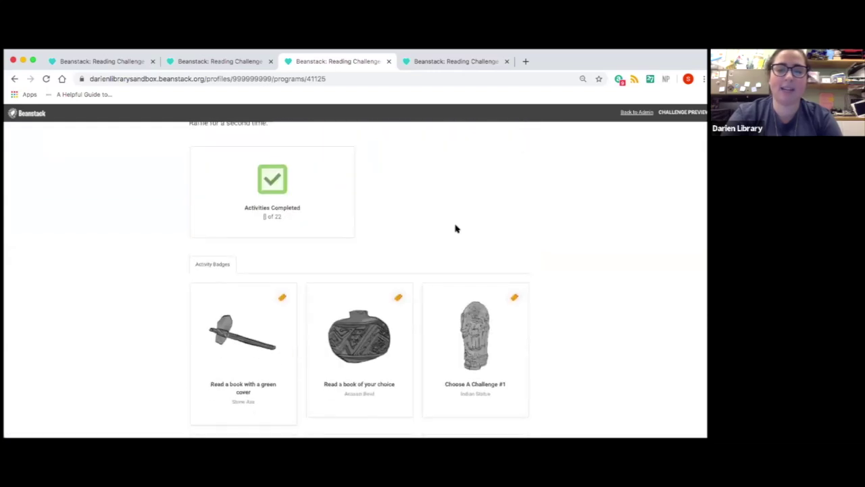
pyautogui.scroll(-2, 456, 229)
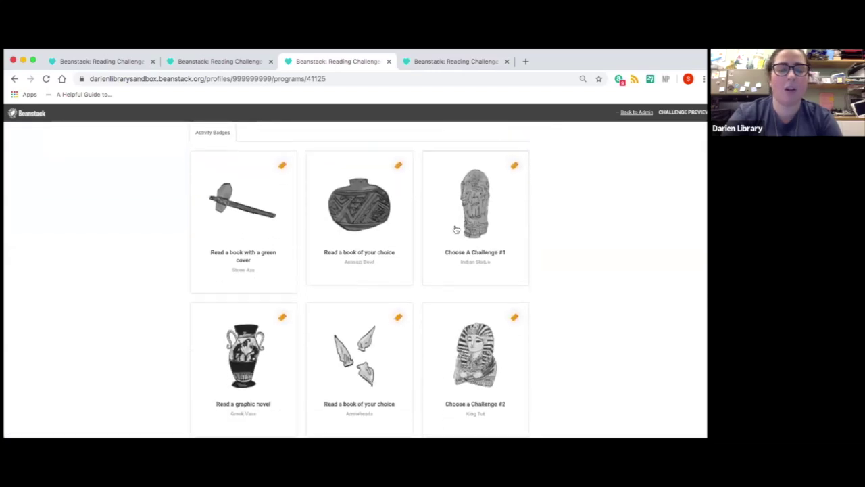
pyautogui.click(456, 229)
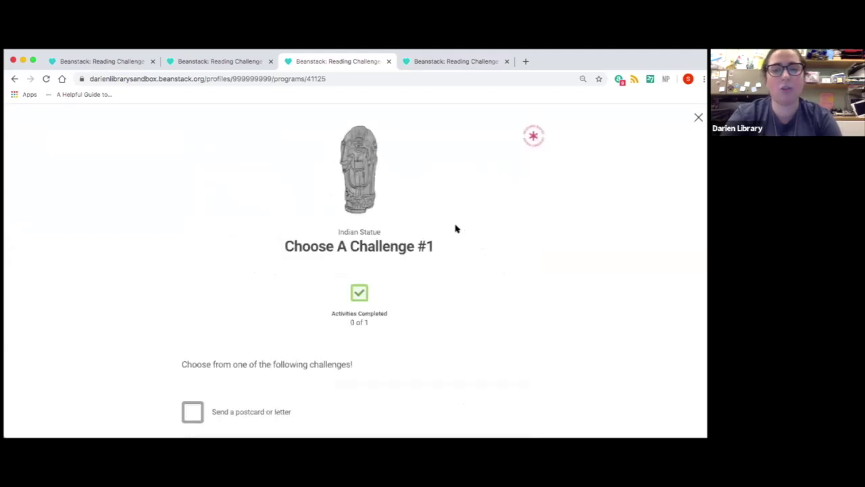
pyautogui.scroll(-5, 457, 229)
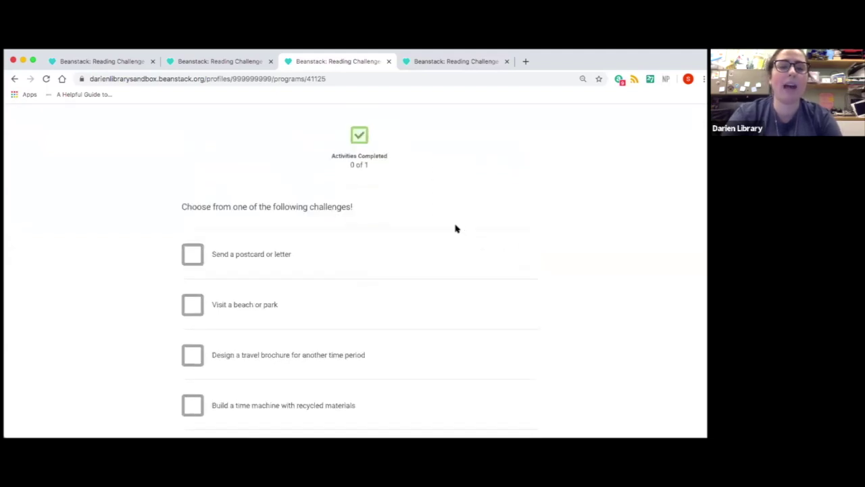
pyautogui.scroll(-2, 457, 228)
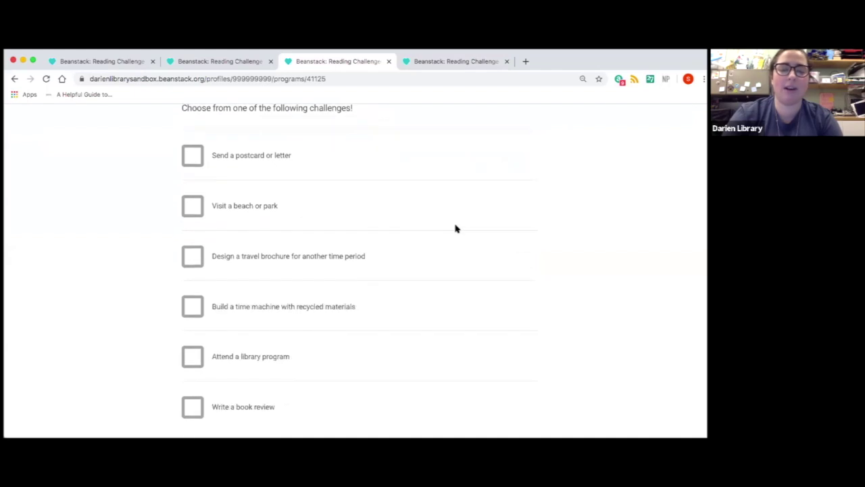
pyautogui.scroll(7, 456, 229)
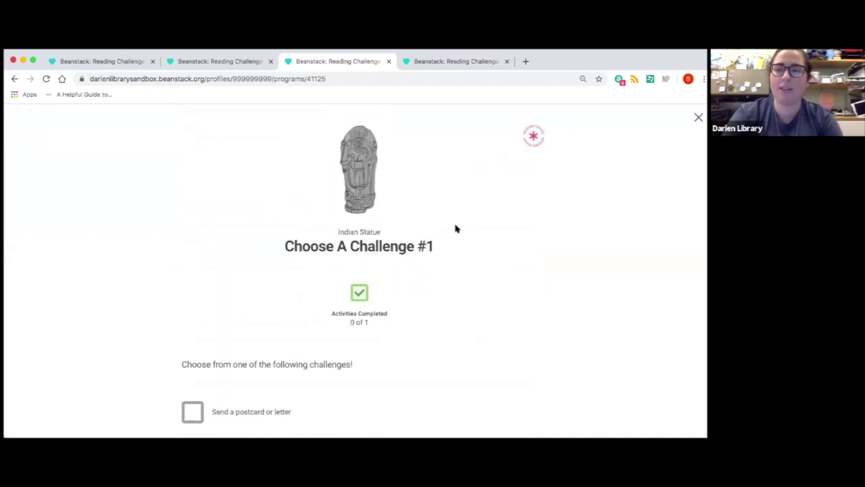
pyautogui.click(698, 117)
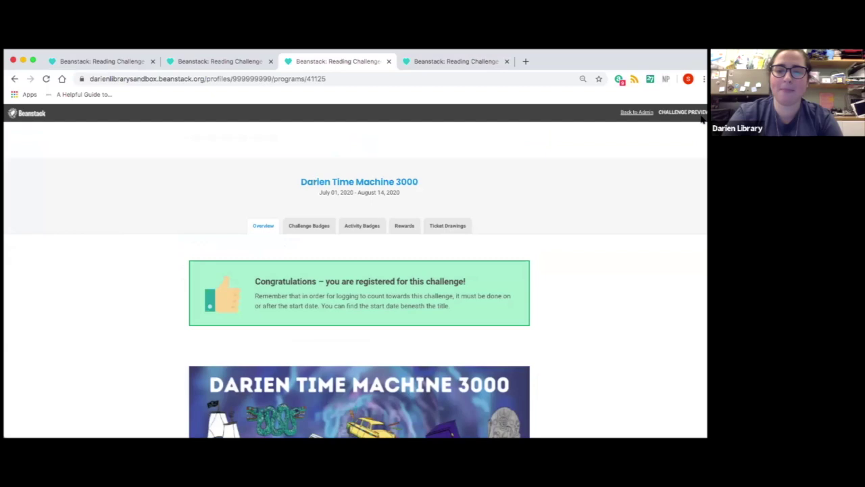
pyautogui.scroll(-5, 565, 231)
pyautogui.scroll(-4, 566, 232)
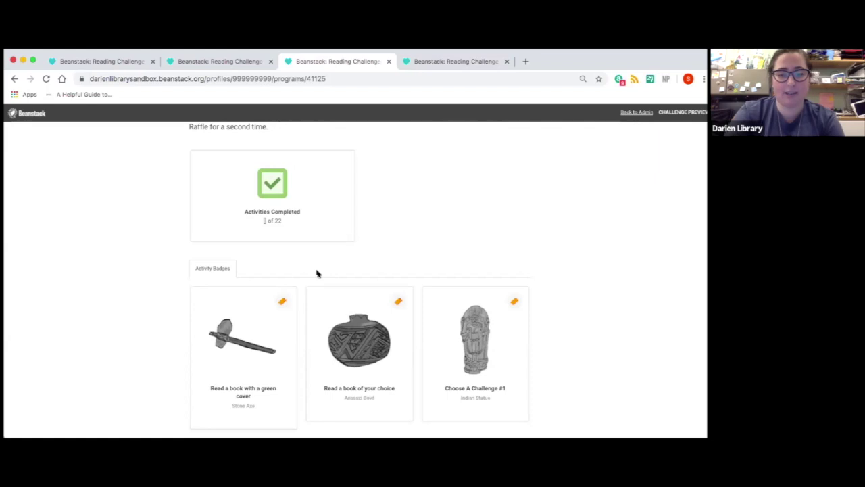
pyautogui.scroll(4, 317, 273)
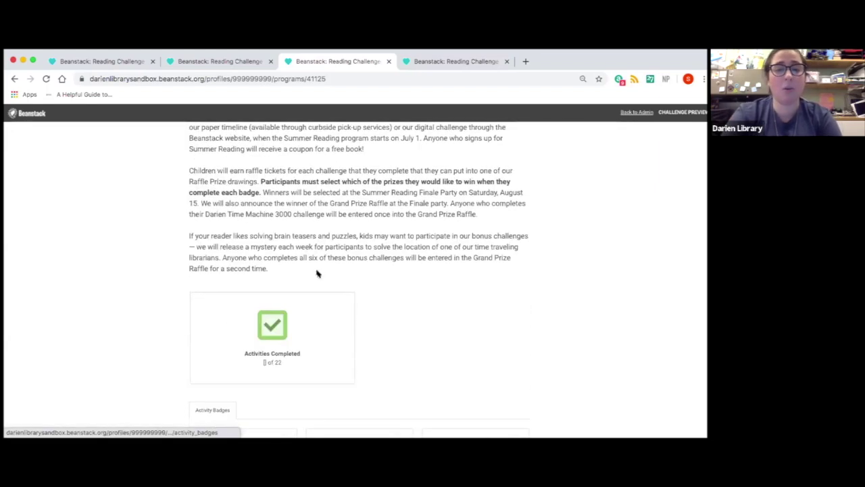
pyautogui.scroll(7, 318, 272)
pyautogui.scroll(5, 318, 273)
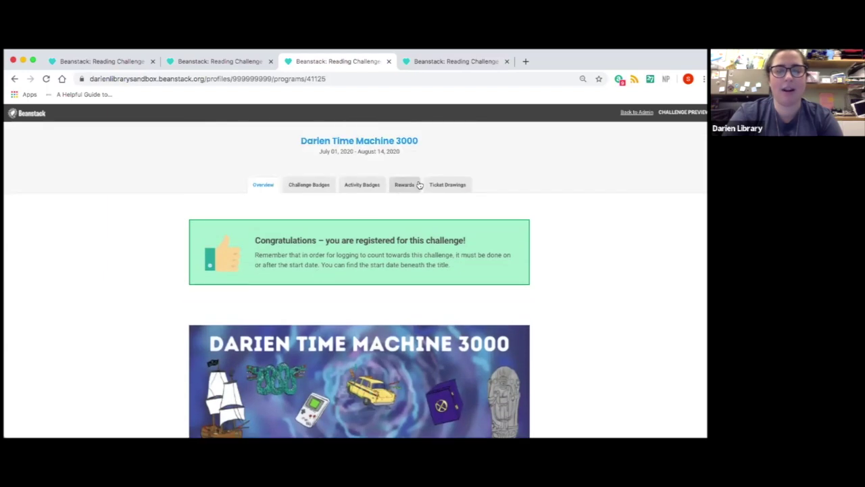
pyautogui.click(408, 186)
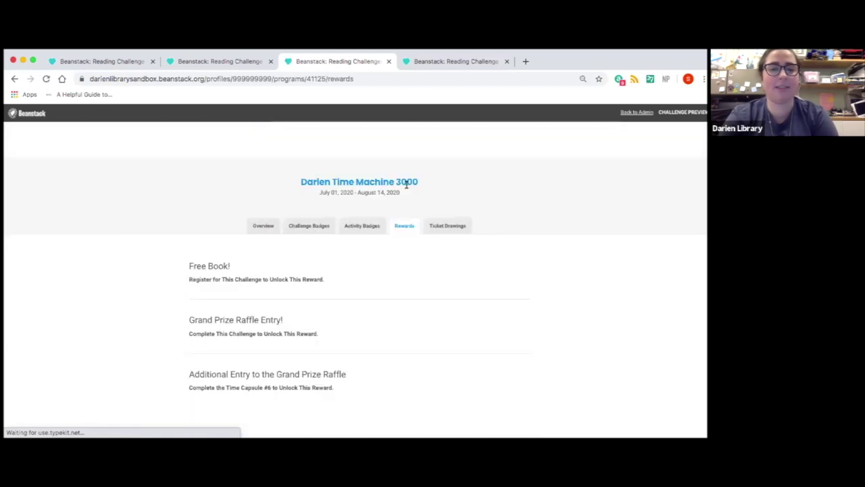
pyautogui.click(443, 230)
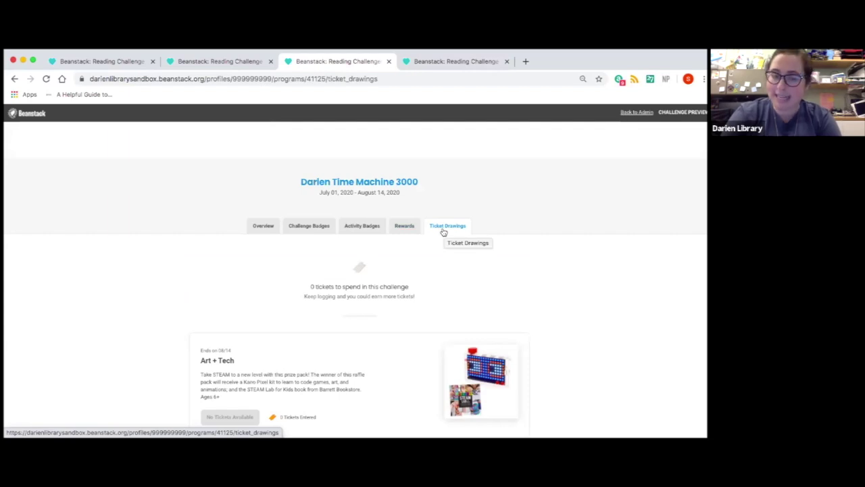
pyautogui.scroll(-1, 443, 232)
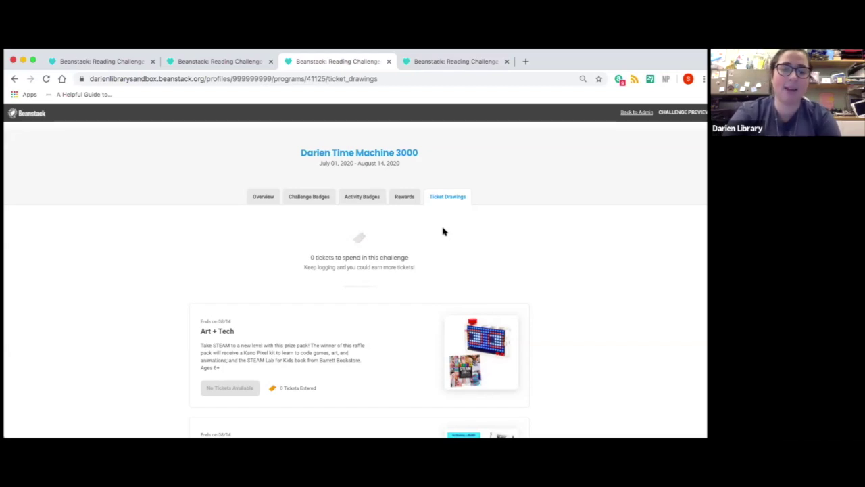
pyautogui.scroll(-2, 443, 231)
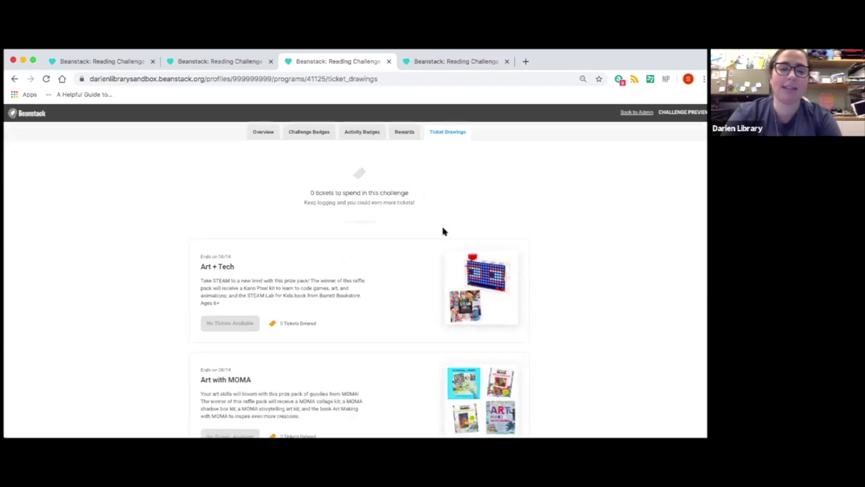
pyautogui.scroll(-4, 232, 332)
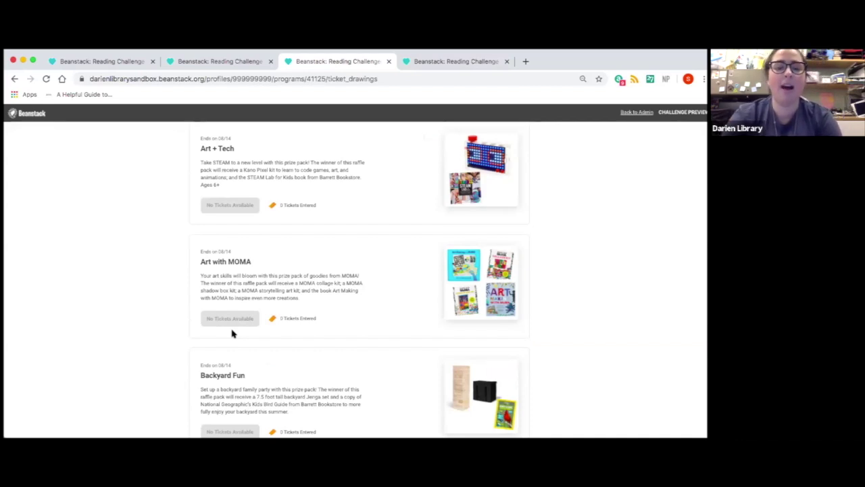
pyautogui.scroll(-2, 232, 333)
pyautogui.scroll(-4, 231, 330)
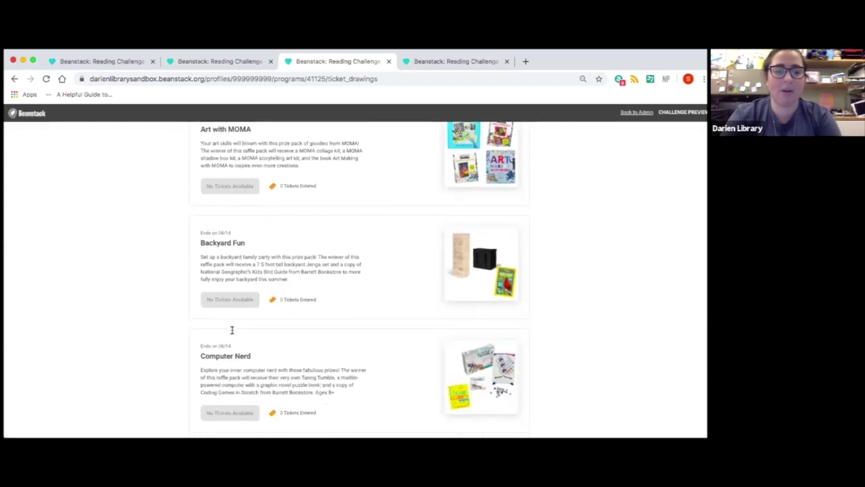
pyautogui.scroll(-2, 232, 332)
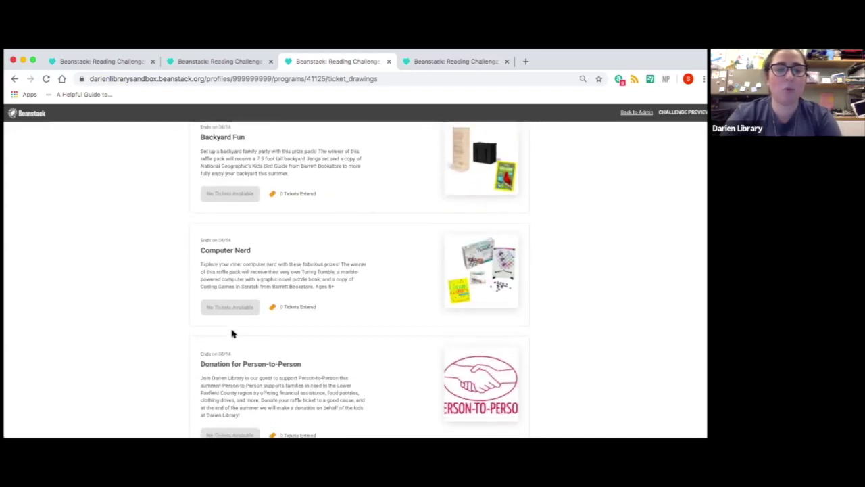
pyautogui.scroll(-4, 232, 331)
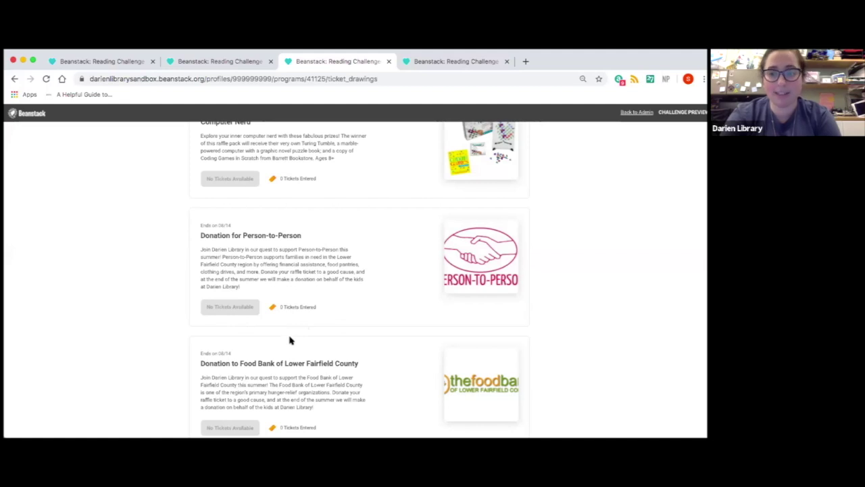
pyautogui.scroll(10, 291, 340)
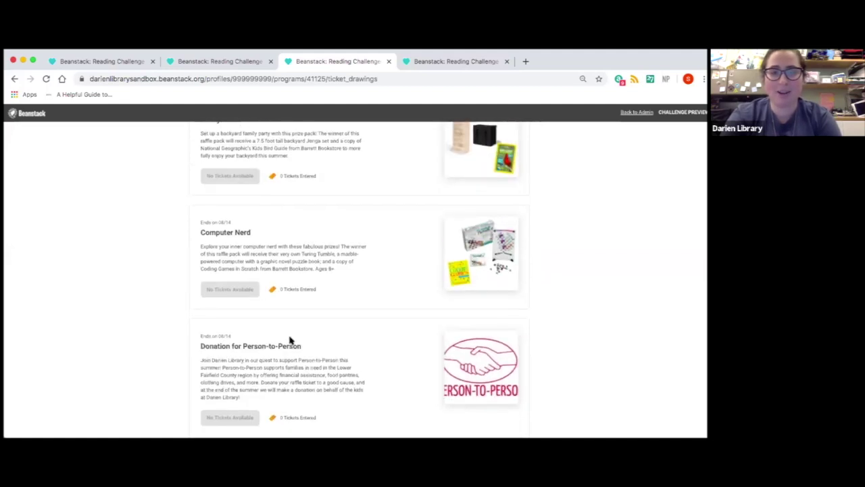
pyautogui.scroll(3, 290, 338)
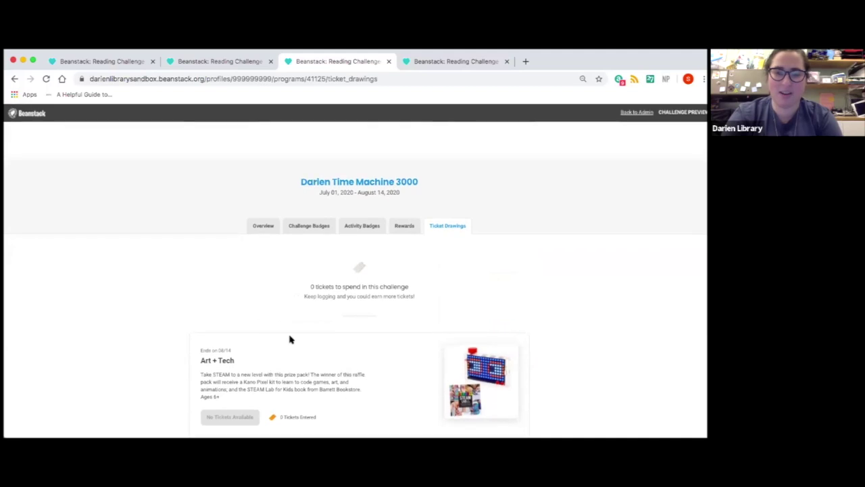
pyautogui.click(273, 231)
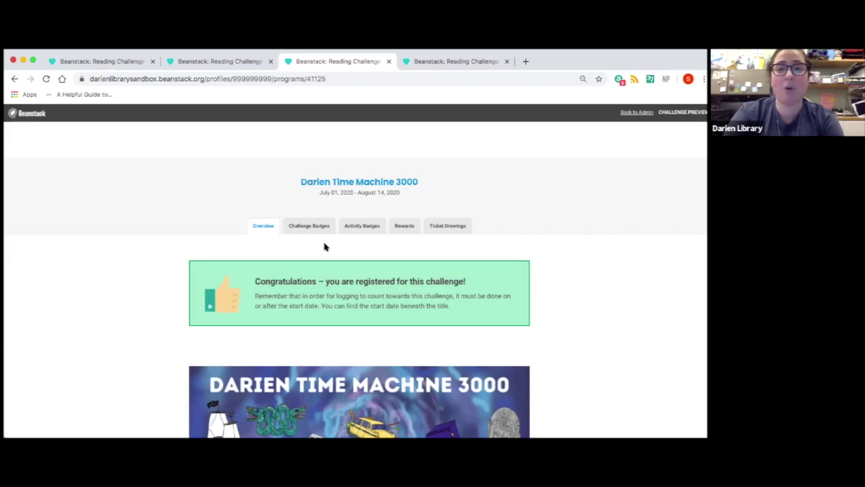
pyautogui.click(475, 63)
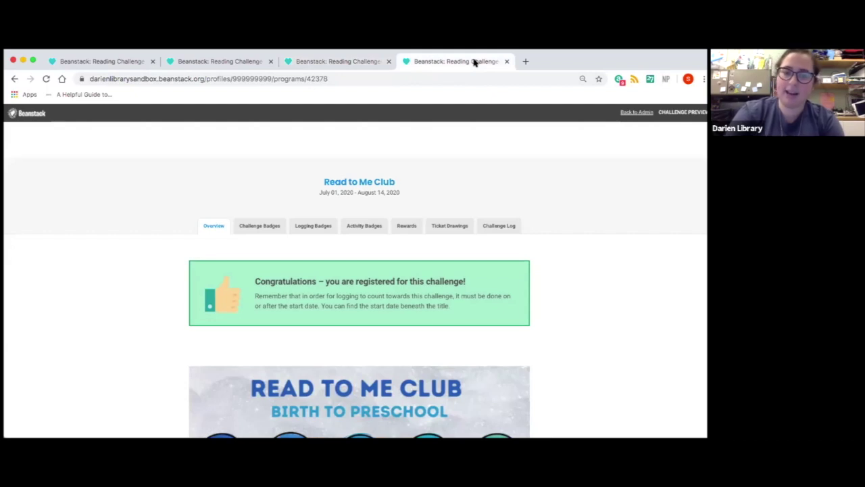
pyautogui.scroll(-3, 427, 139)
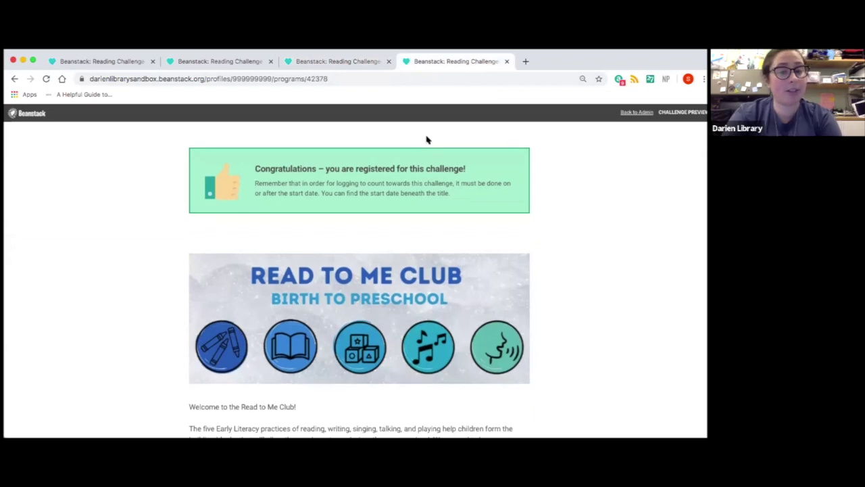
pyautogui.scroll(1, 427, 140)
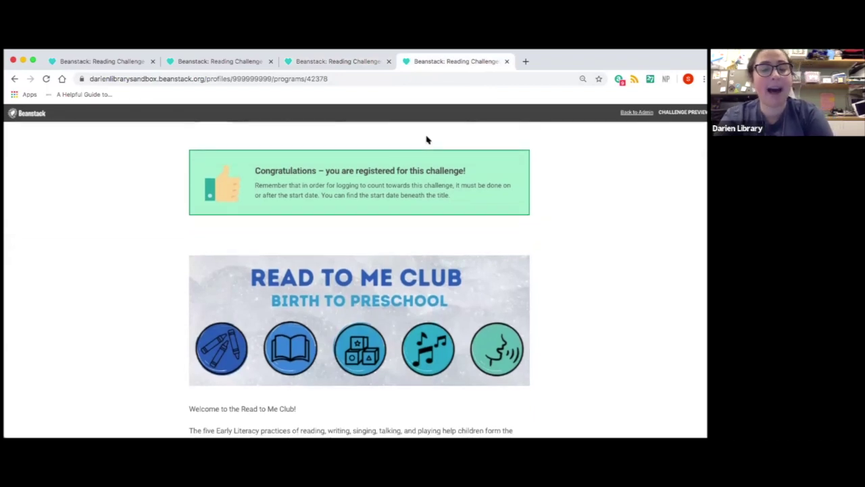
pyautogui.scroll(-1, 426, 139)
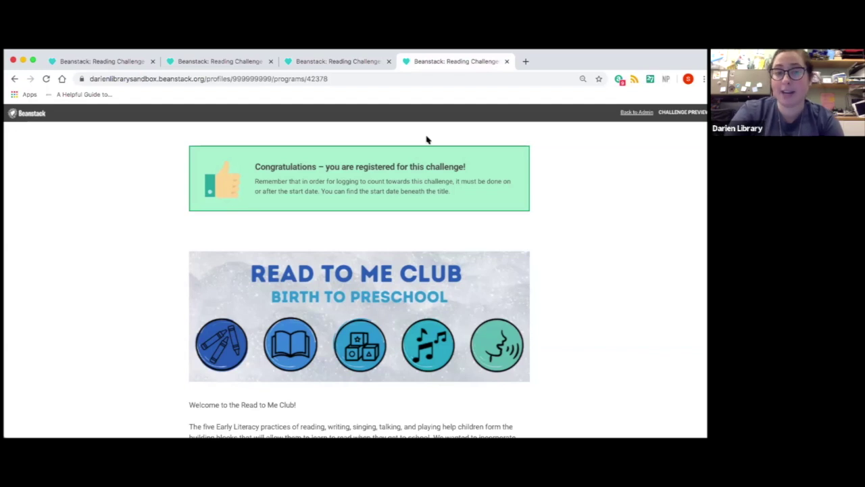
pyautogui.scroll(-3, 427, 140)
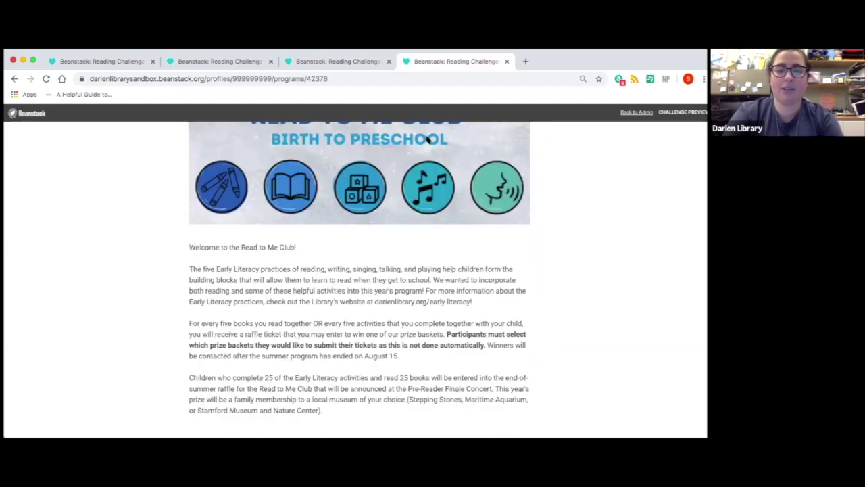
pyautogui.scroll(-4, 427, 138)
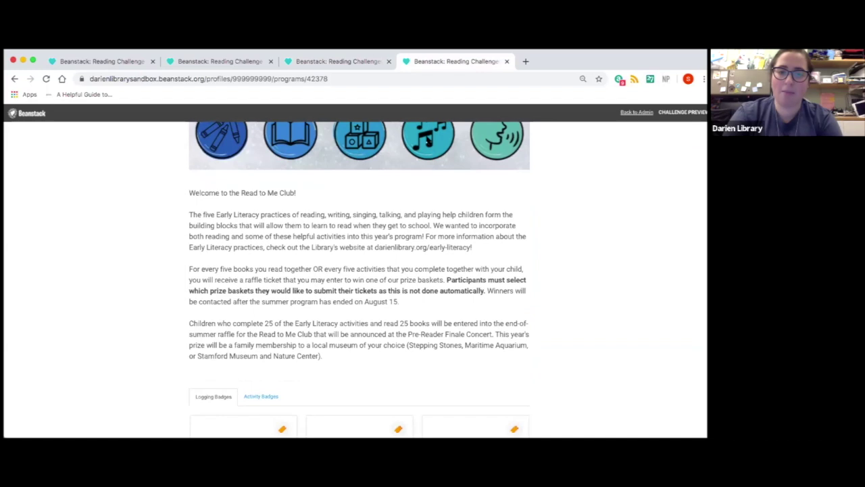
pyautogui.scroll(-3, 427, 137)
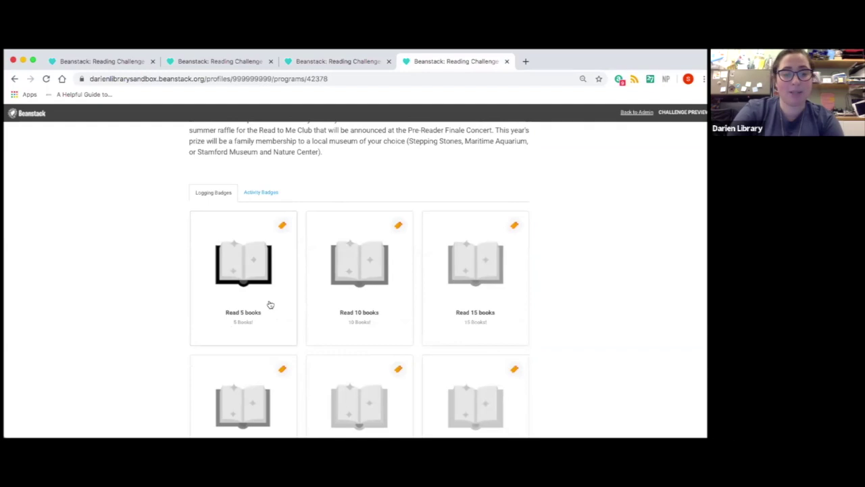
pyautogui.click(260, 194)
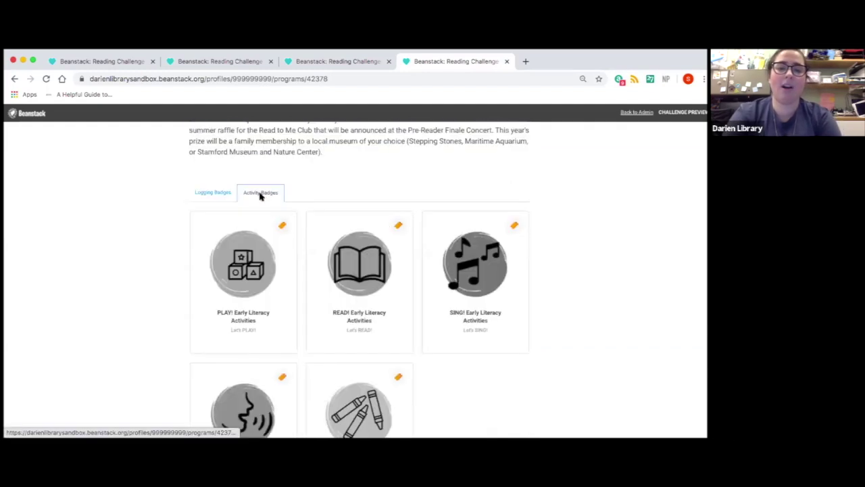
pyautogui.scroll(-2, 260, 196)
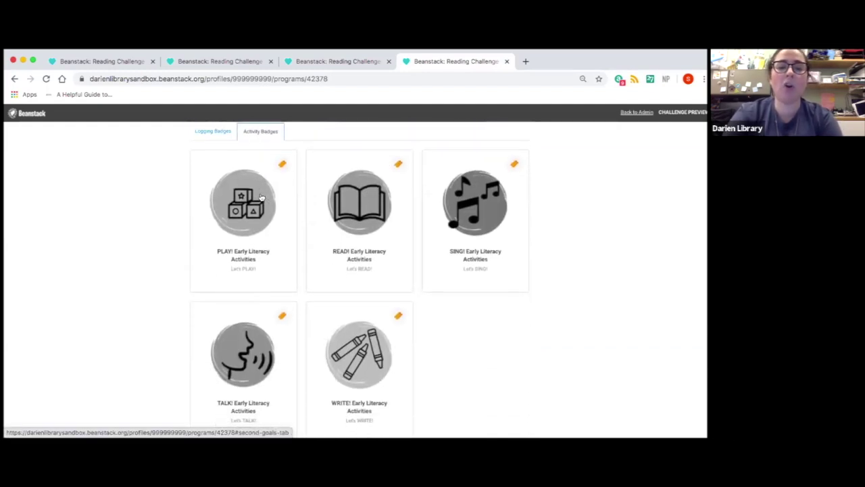
pyautogui.scroll(1, 261, 196)
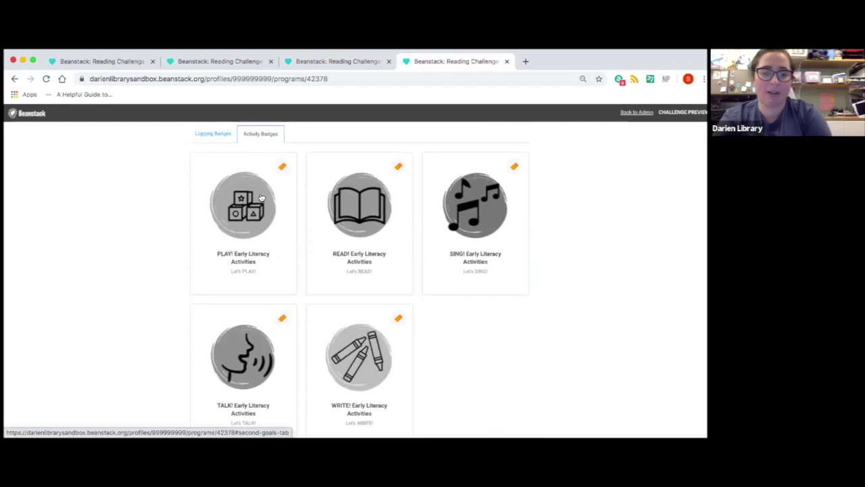
pyautogui.click(240, 208)
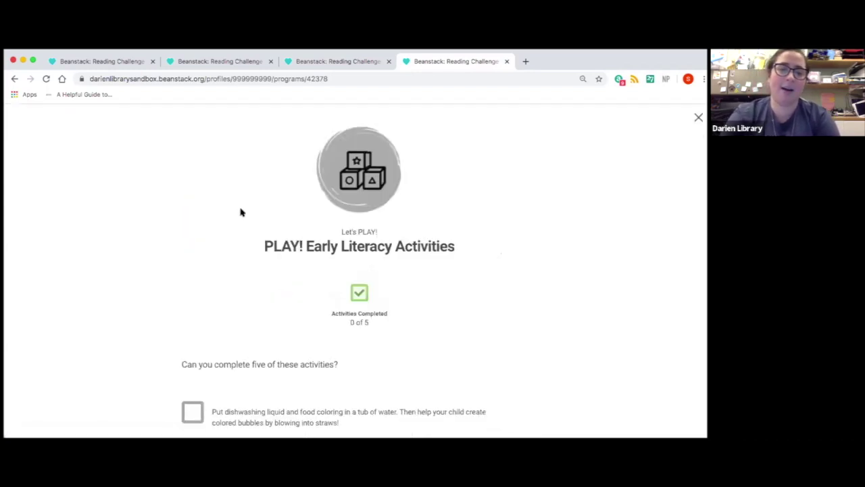
pyautogui.scroll(-6, 240, 212)
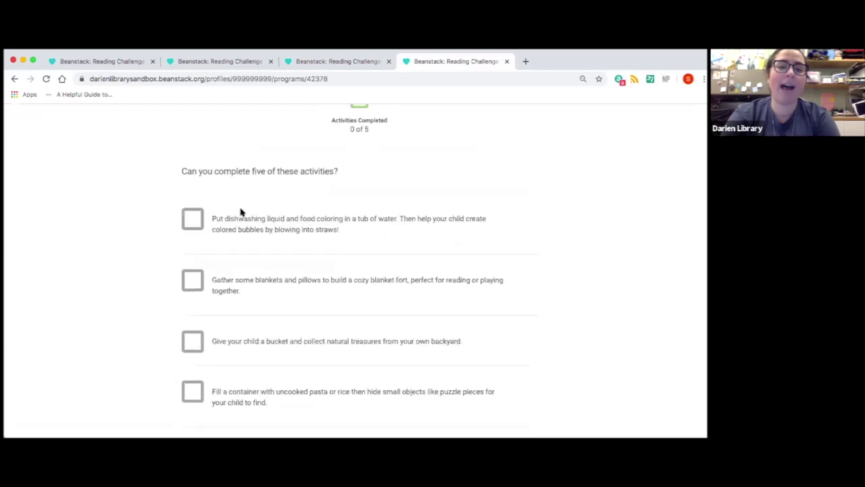
pyautogui.scroll(5, 240, 211)
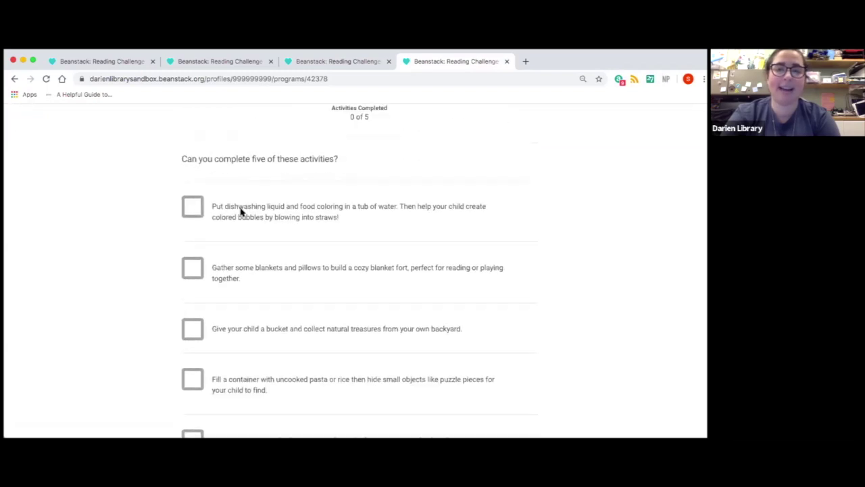
pyautogui.scroll(3, 564, 115)
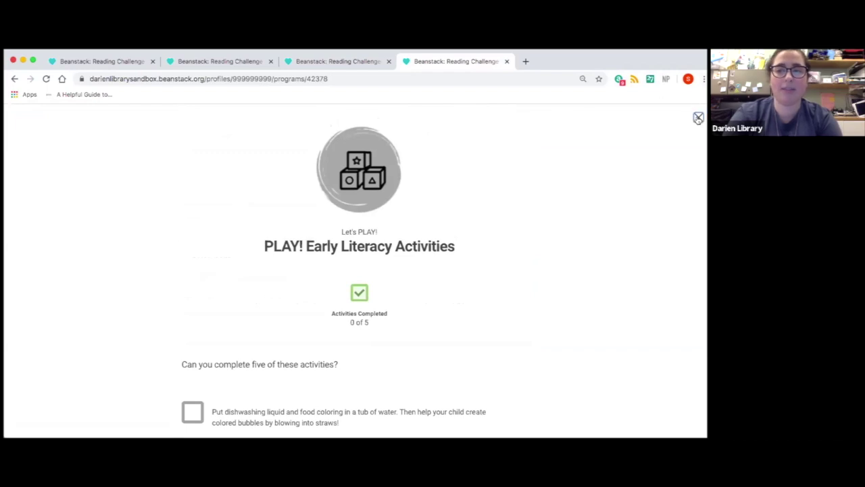
pyautogui.click(698, 118)
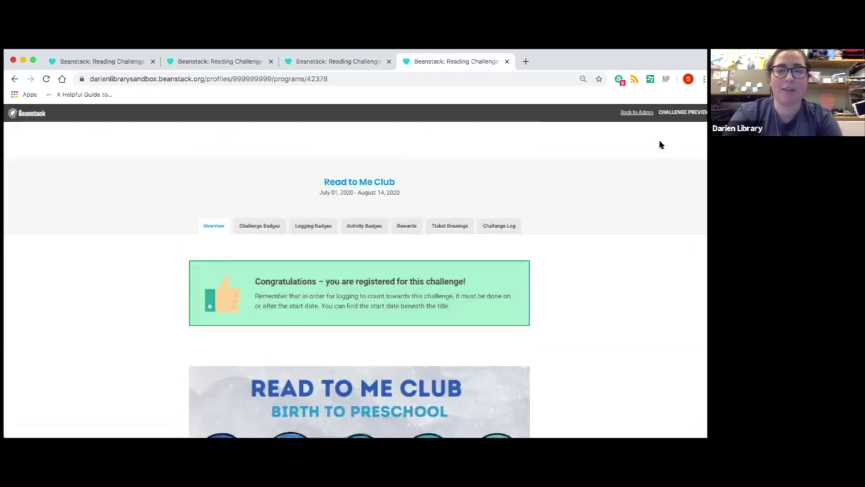
# Open Ticket Drawings and browse the prize baskets, such as Baby Colors, with 0 tickets to spend
pyautogui.click(462, 228)
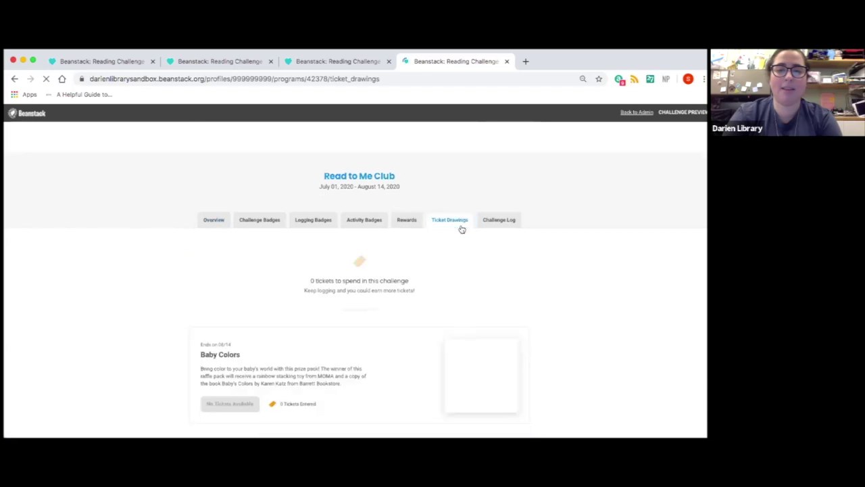
pyautogui.scroll(-2, 462, 229)
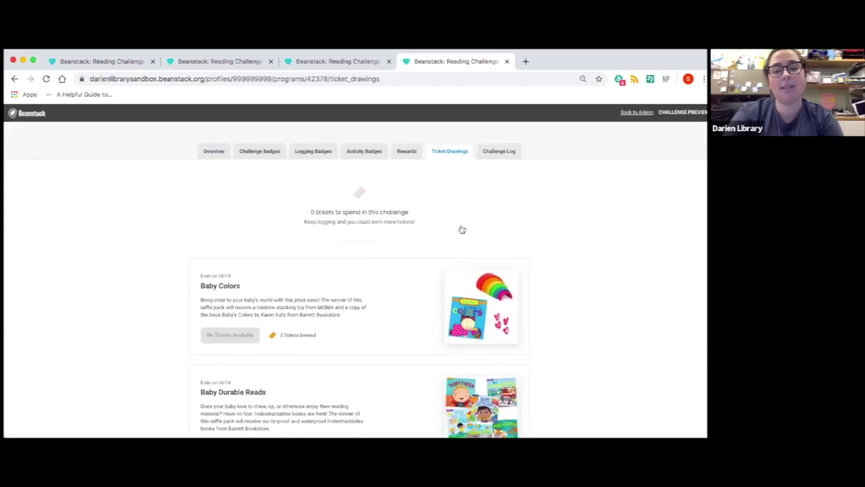
pyautogui.scroll(-4, 462, 229)
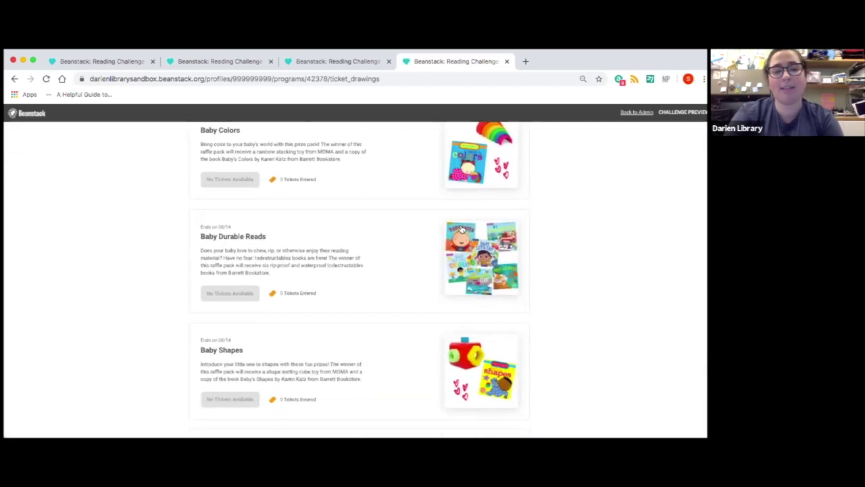
pyautogui.scroll(-5, 462, 229)
pyautogui.scroll(1, 461, 229)
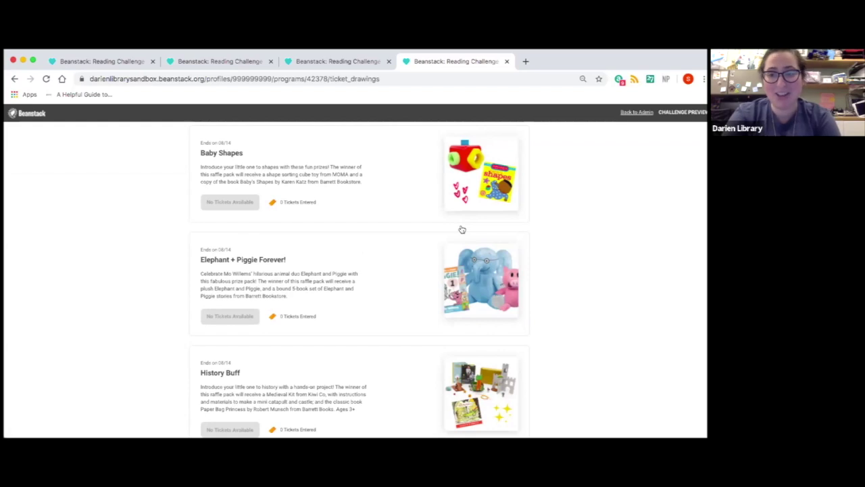
pyautogui.scroll(-2, 461, 229)
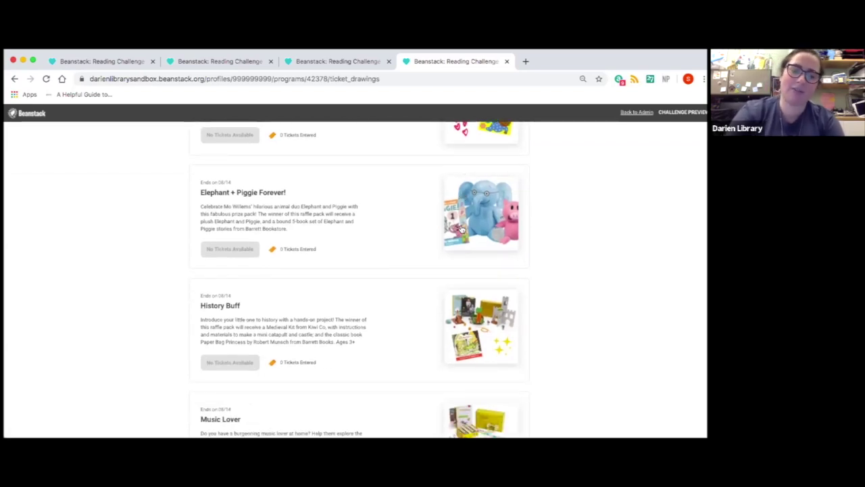
pyautogui.scroll(-3, 462, 229)
pyautogui.scroll(10, 462, 229)
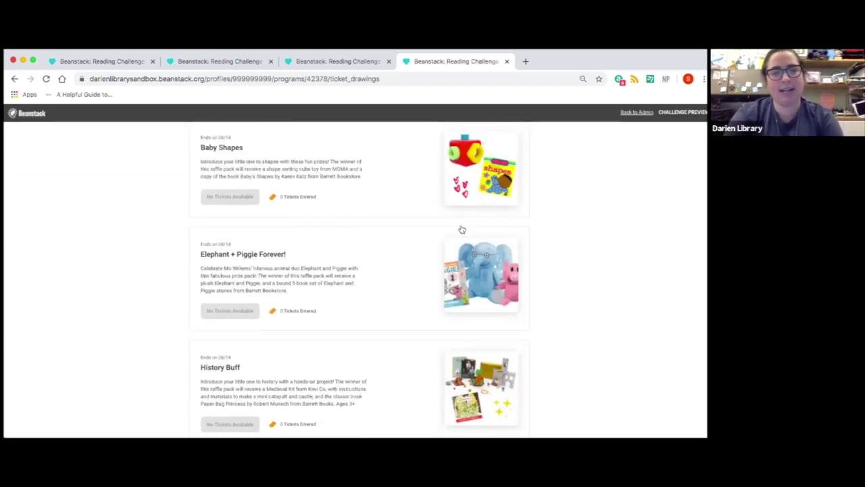
pyautogui.scroll(5, 462, 230)
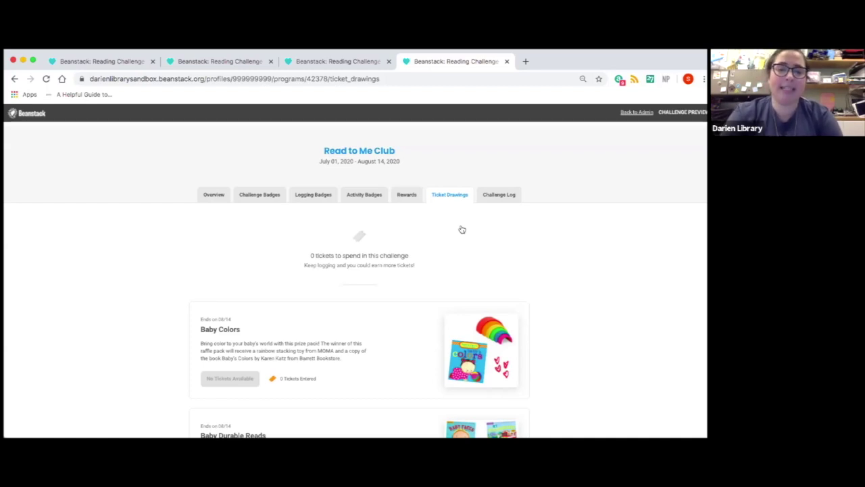
pyautogui.scroll(-3, 462, 230)
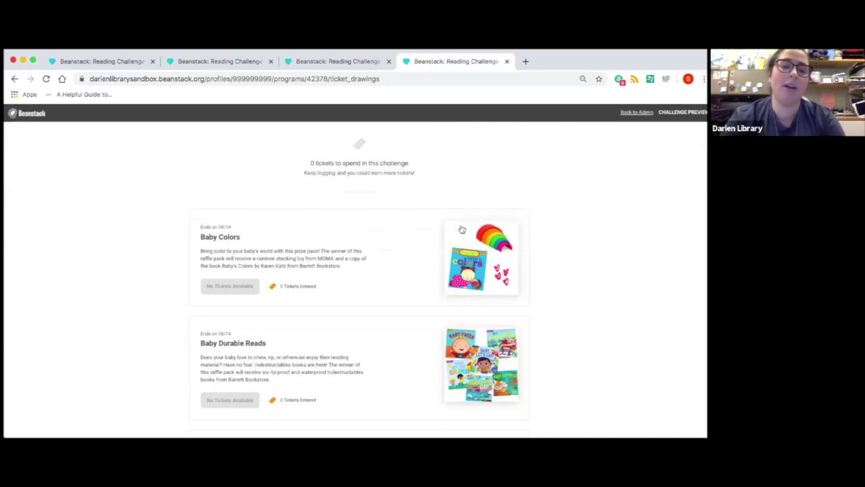
pyautogui.scroll(3, 461, 230)
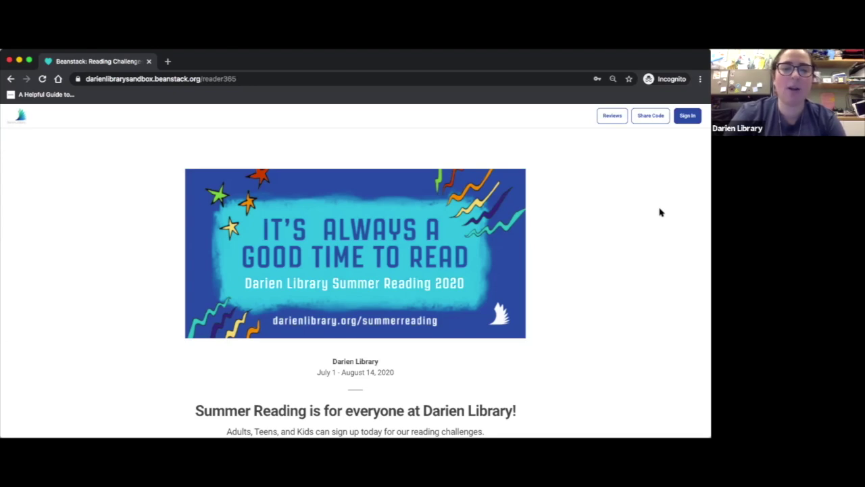
# Scroll the public Summer Reading 2020 page to the Register an Individual or Family button
pyautogui.scroll(-3, 509, 272)
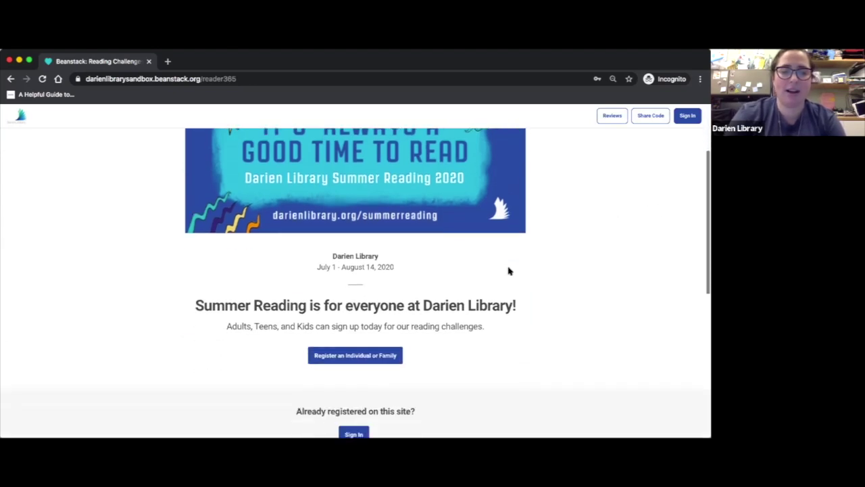
pyautogui.scroll(-3, 509, 271)
pyautogui.scroll(1, 509, 271)
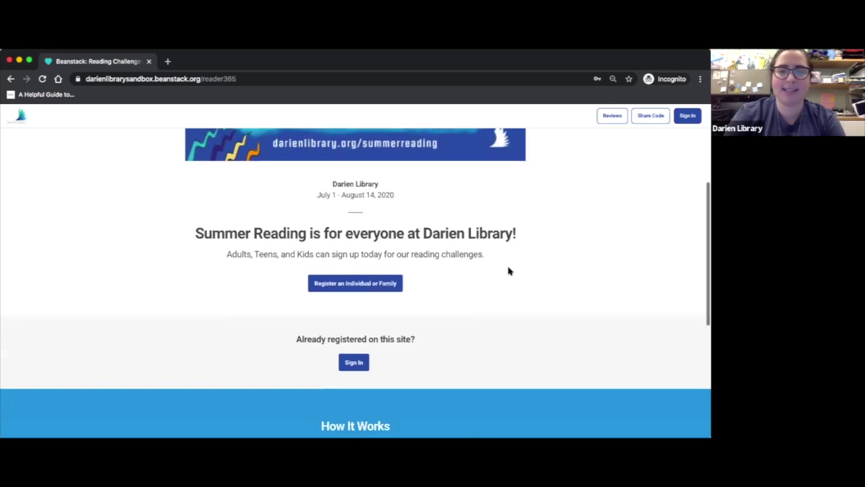
pyautogui.scroll(3, 509, 271)
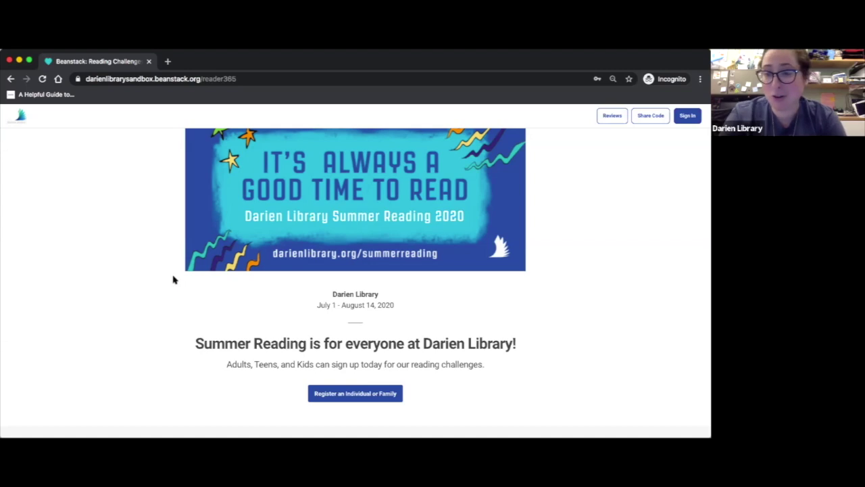
# Start registering an individual or family, with yourself as the reader
pyautogui.click(330, 395)
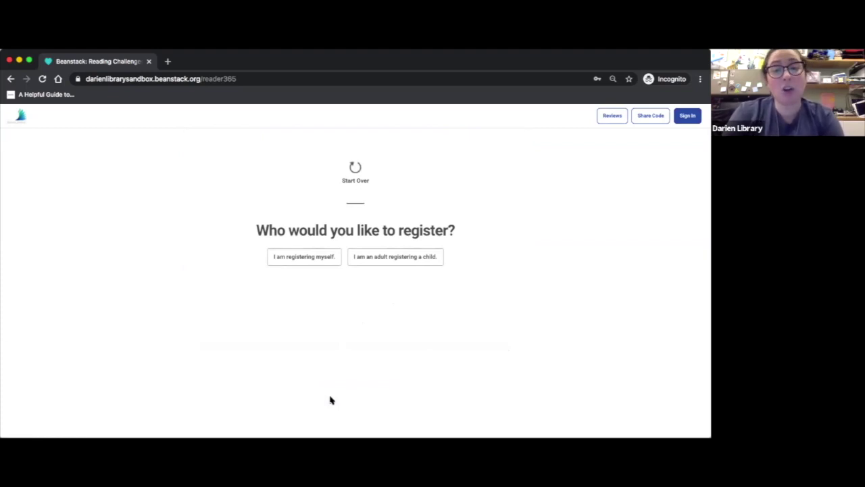
pyautogui.click(318, 258)
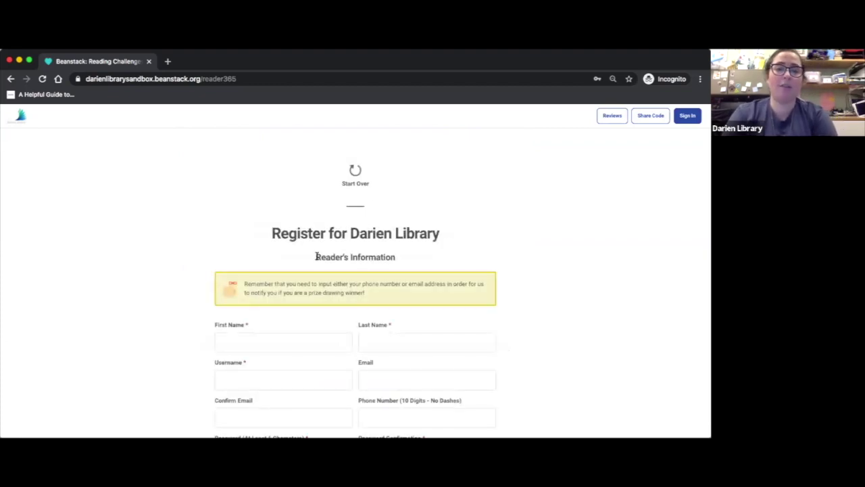
pyautogui.scroll(-3, 317, 256)
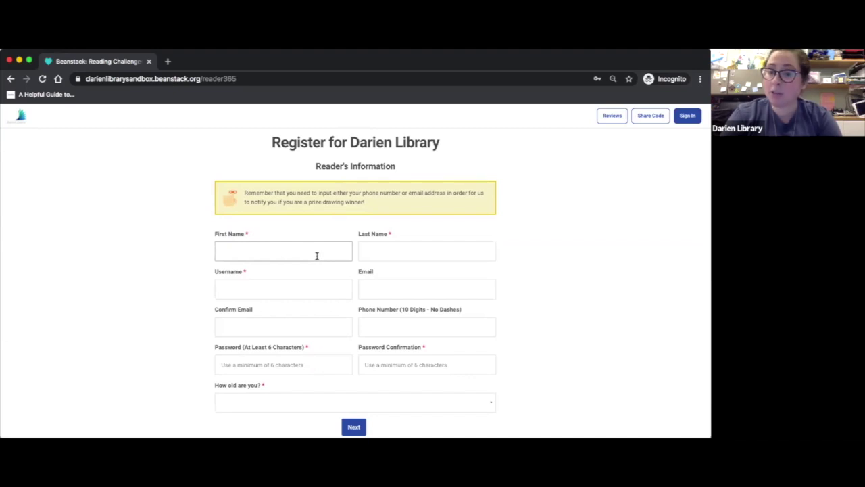
pyautogui.scroll(1, 316, 256)
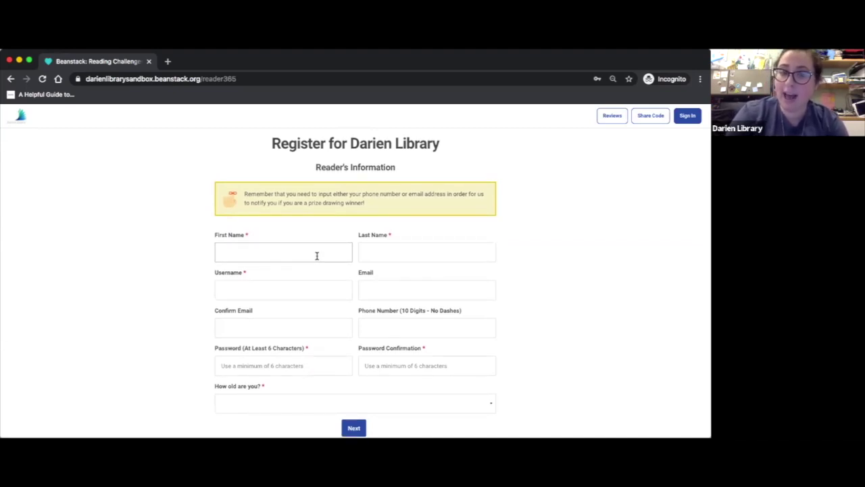
pyautogui.scroll(1, 316, 256)
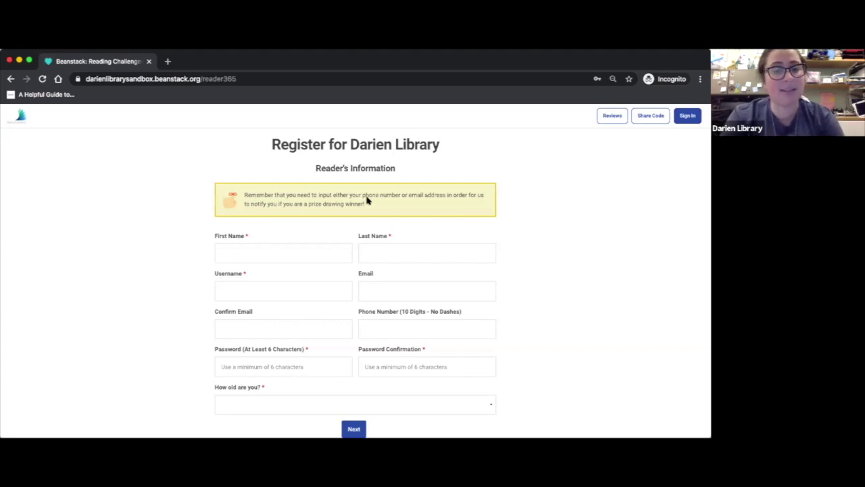
# Enter the reader's first and last name, a username, and the e-mail address twice
pyautogui.click(250, 253)
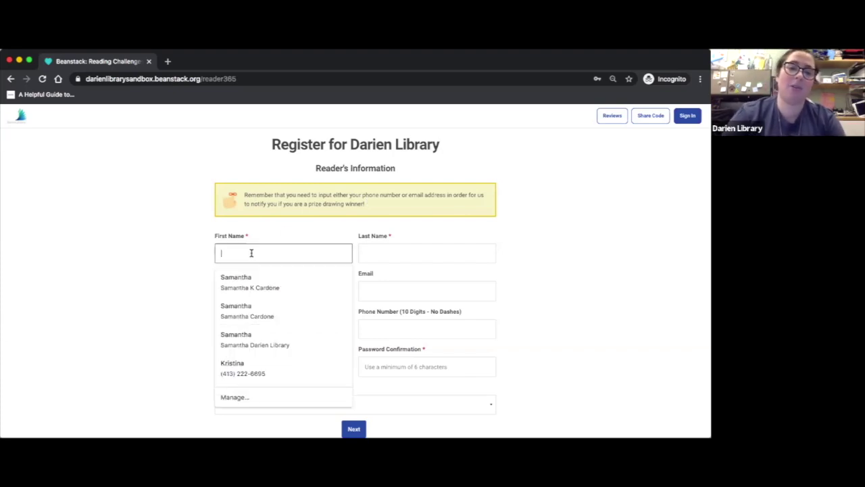
pyautogui.write('James')
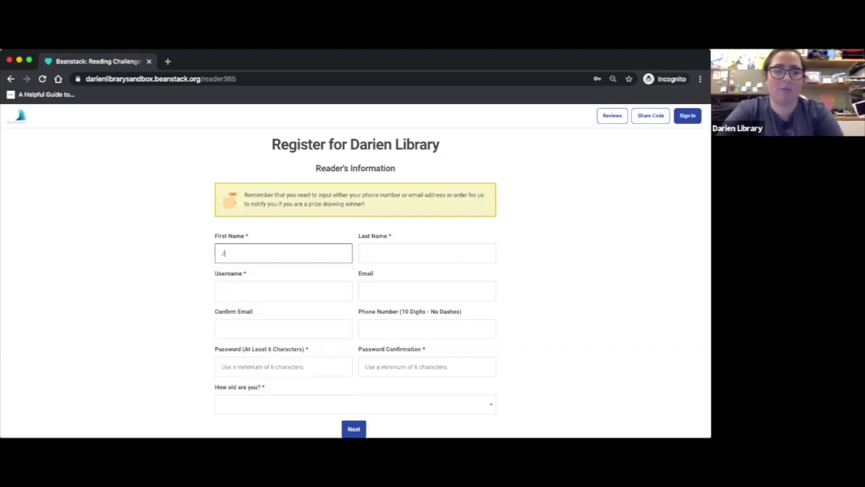
pyautogui.click(395, 249)
pyautogui.write('Bond')
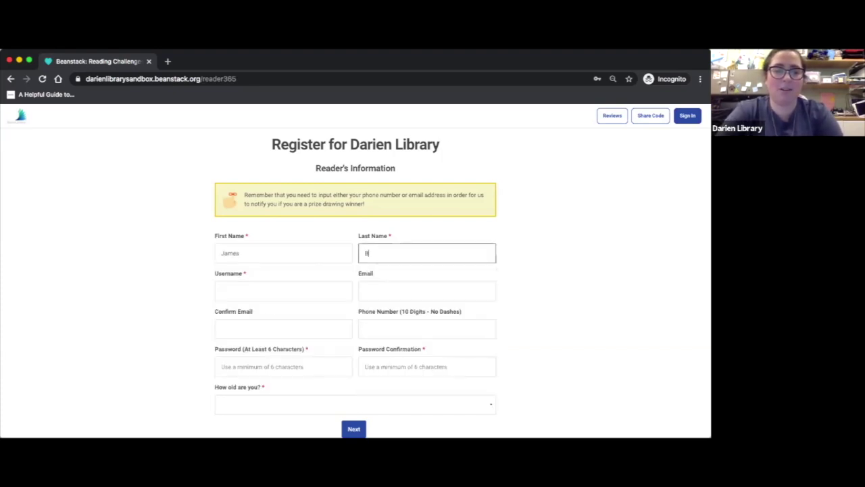
pyautogui.click(273, 284)
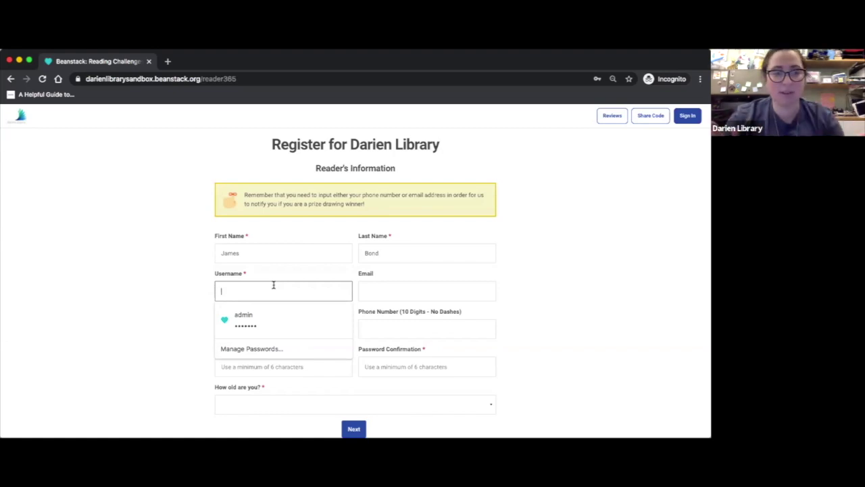
pyautogui.press('Tab')
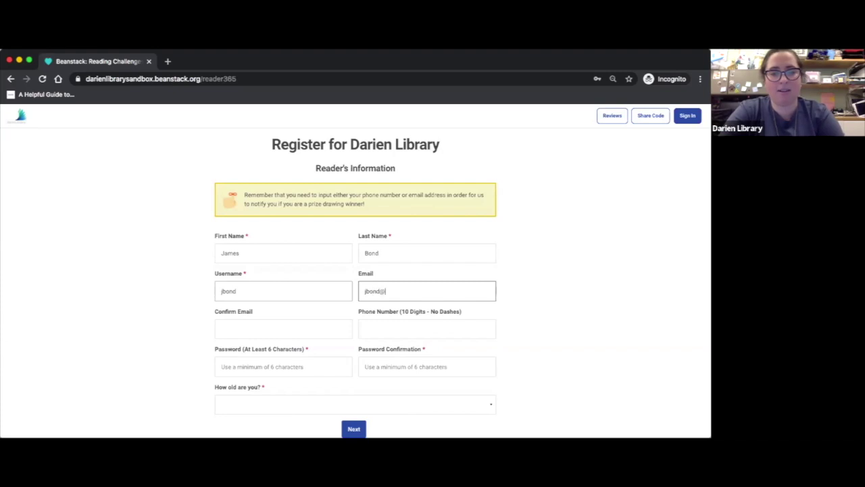
pyautogui.click(243, 315)
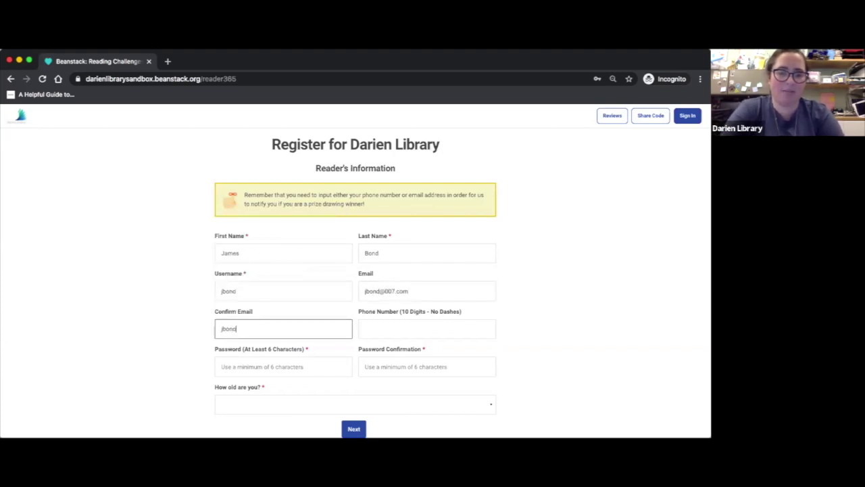
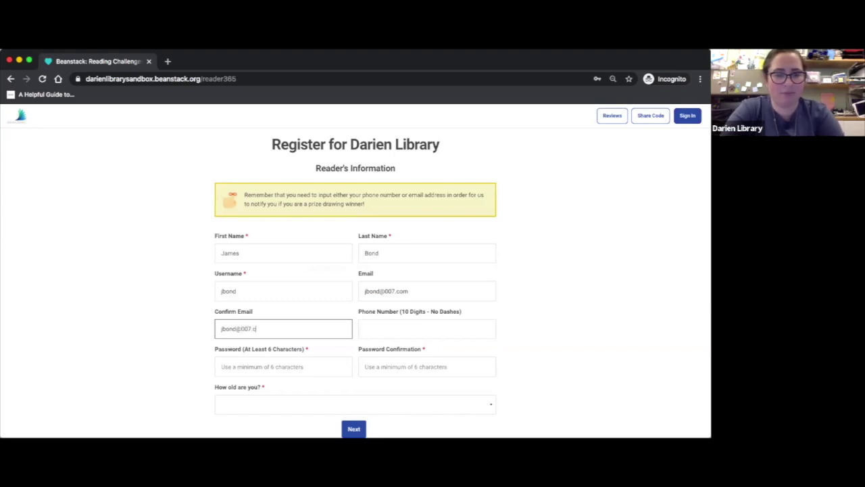
# Enter the account password in both fields and set the reader's age to 19+
pyautogui.click(251, 369)
pyautogui.write('••••••')
pyautogui.press('Tab')
pyautogui.write('••••••')
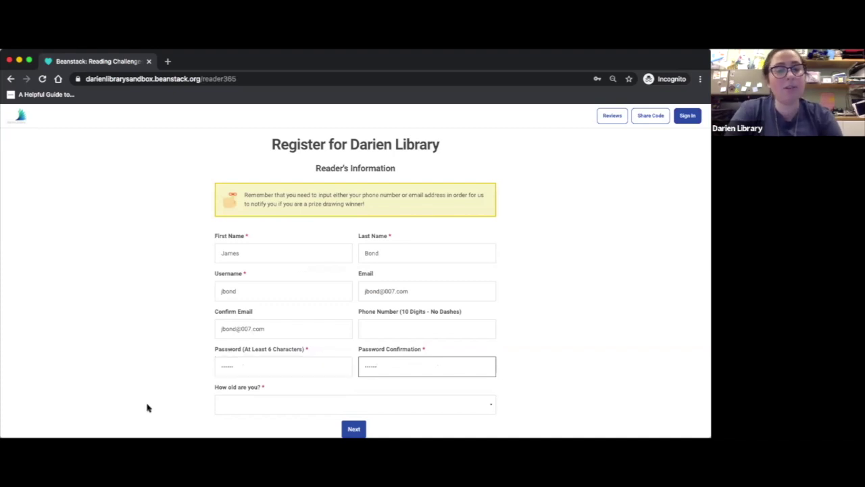
pyautogui.click(156, 405)
pyautogui.scroll(-1, 156, 404)
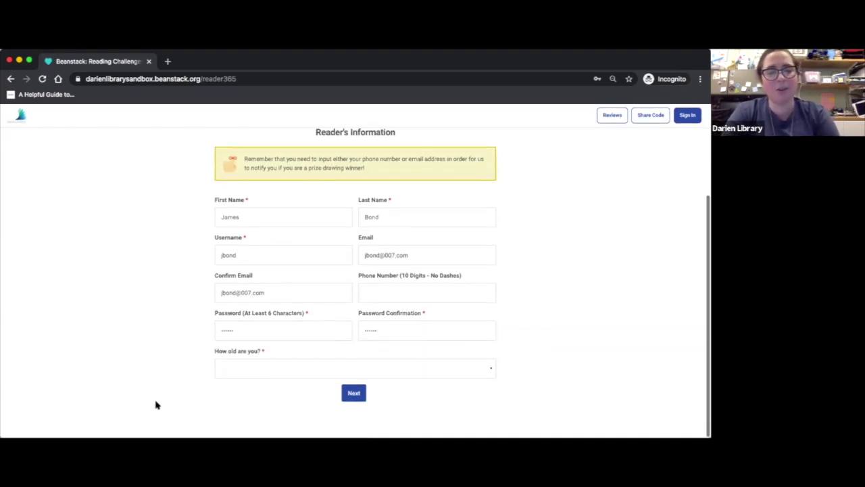
pyautogui.click(227, 373)
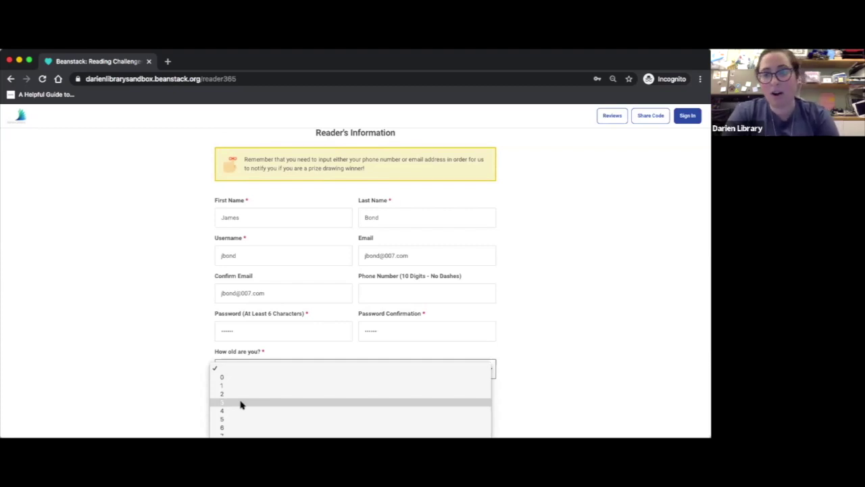
pyautogui.scroll(-5, 241, 404)
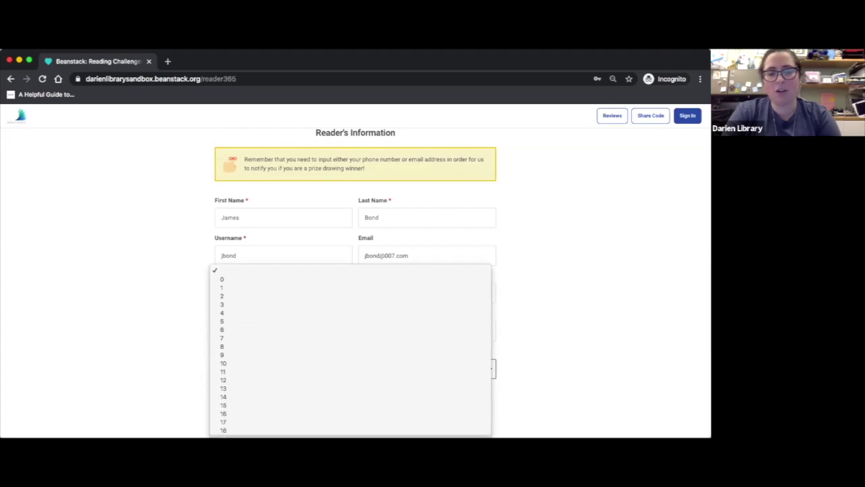
pyautogui.click(233, 438)
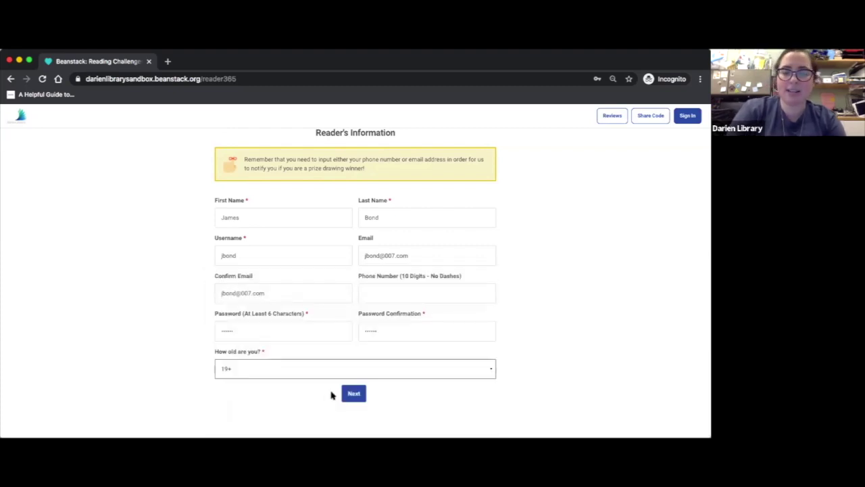
# Submit the reader's details, dismiss the ASR Registration badge notice, and choose to add another adult
pyautogui.click(353, 394)
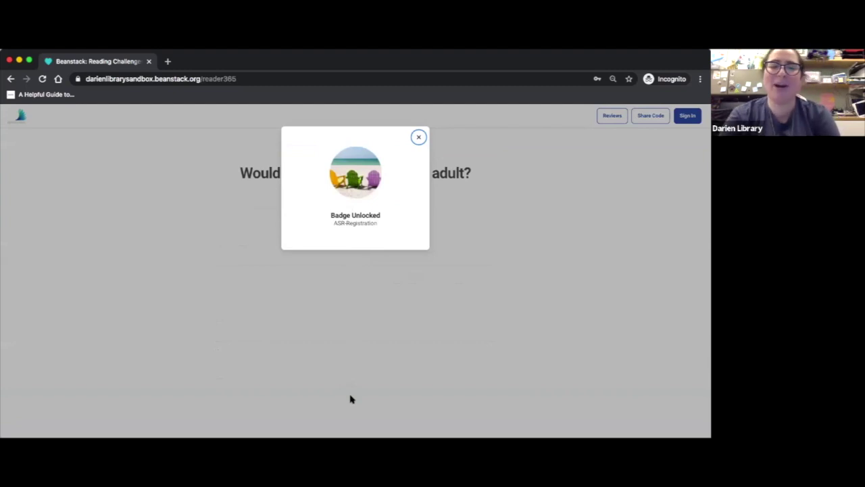
pyautogui.click(419, 138)
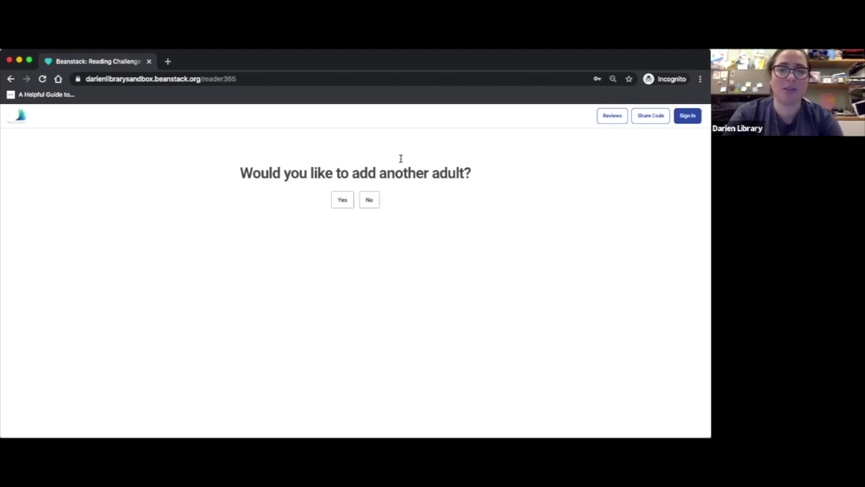
pyautogui.click(342, 200)
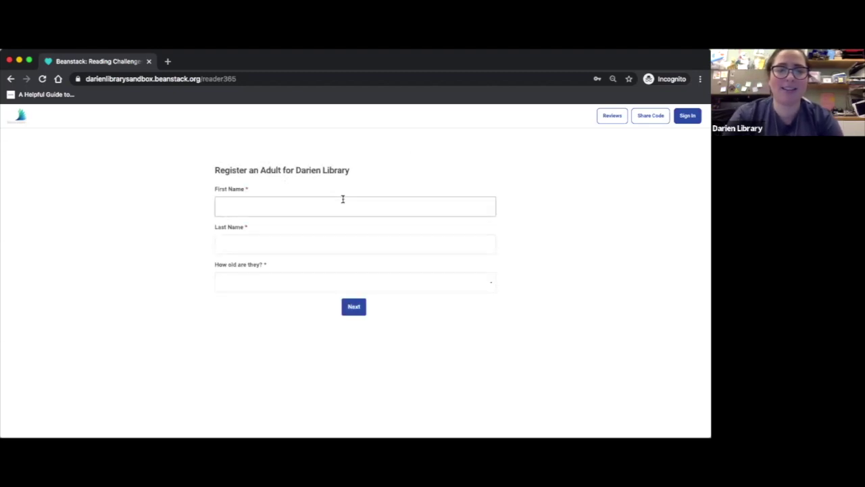
# Add the second adult's first and last name with age 19+, then dismiss the badge notice
pyautogui.click(342, 198)
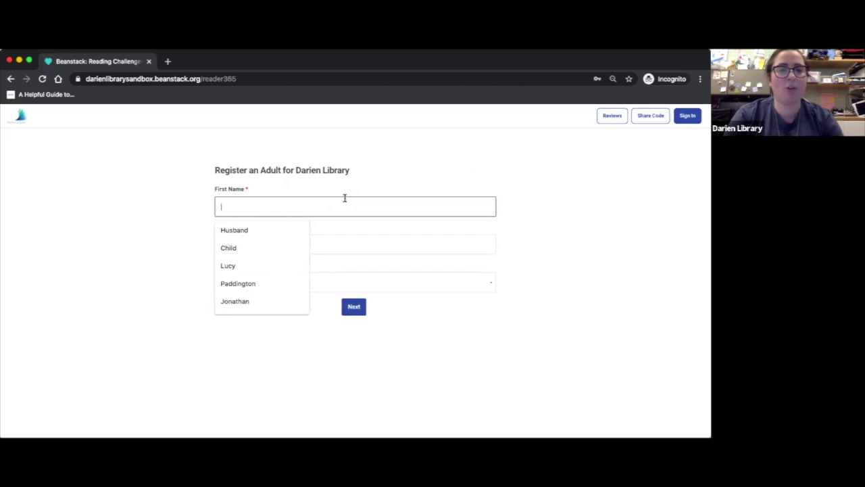
pyautogui.click(366, 169)
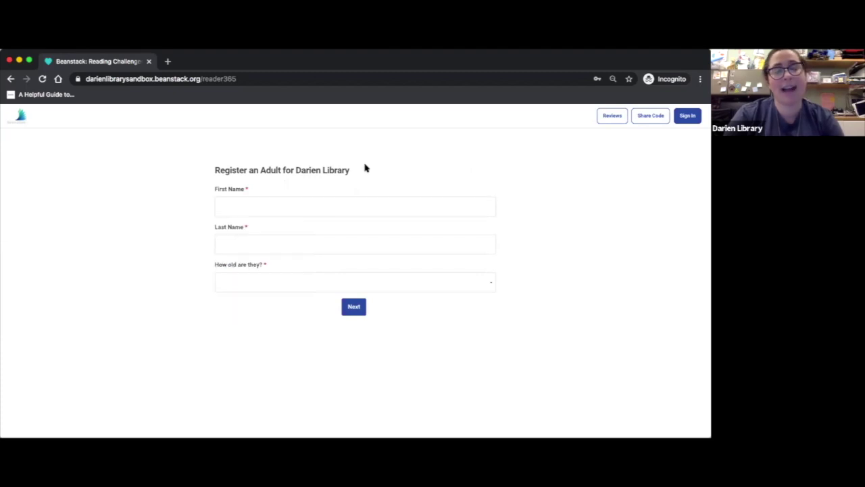
pyautogui.click(294, 203)
pyautogui.press('Tab')
pyautogui.click(269, 284)
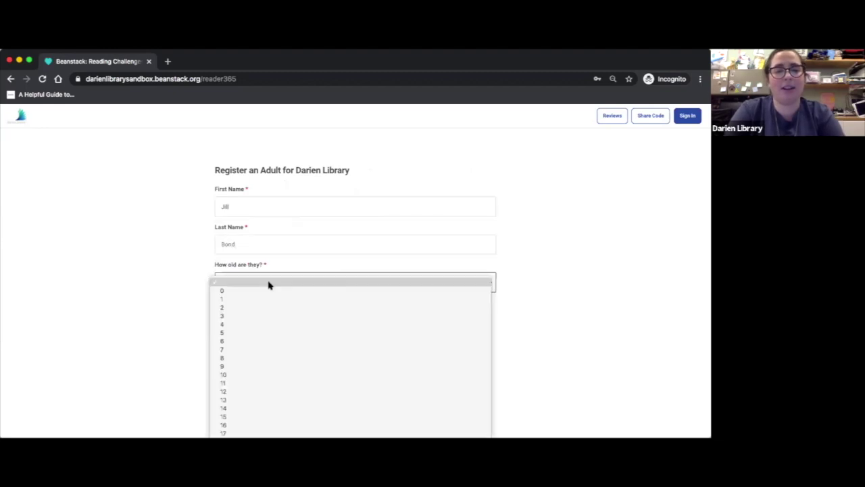
pyautogui.click(257, 436)
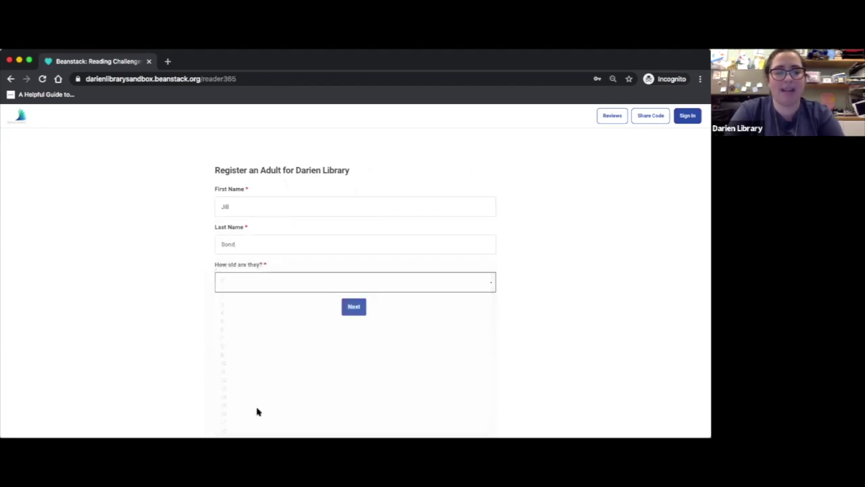
pyautogui.click(351, 308)
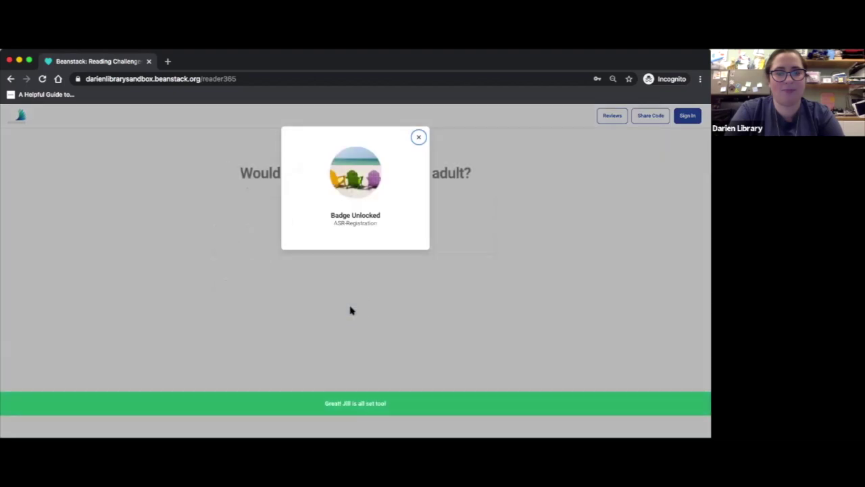
pyautogui.click(418, 138)
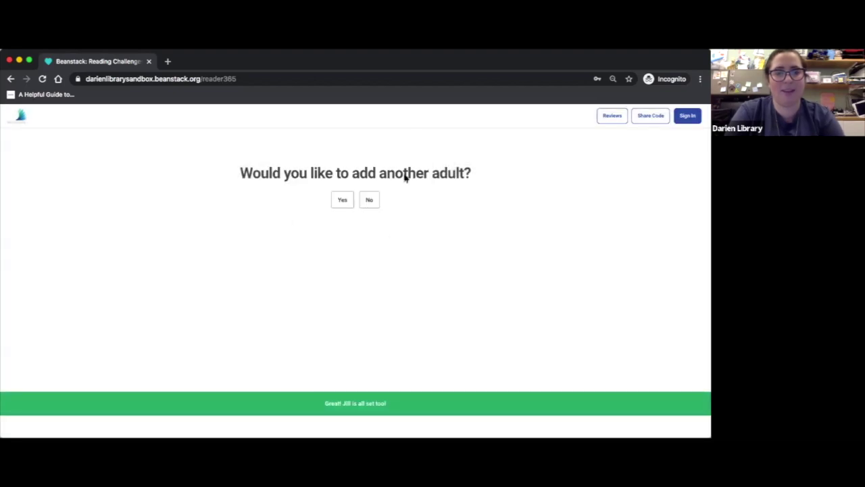
# Decline adding more adults or children and continue to the family's reading challenges
pyautogui.click(370, 200)
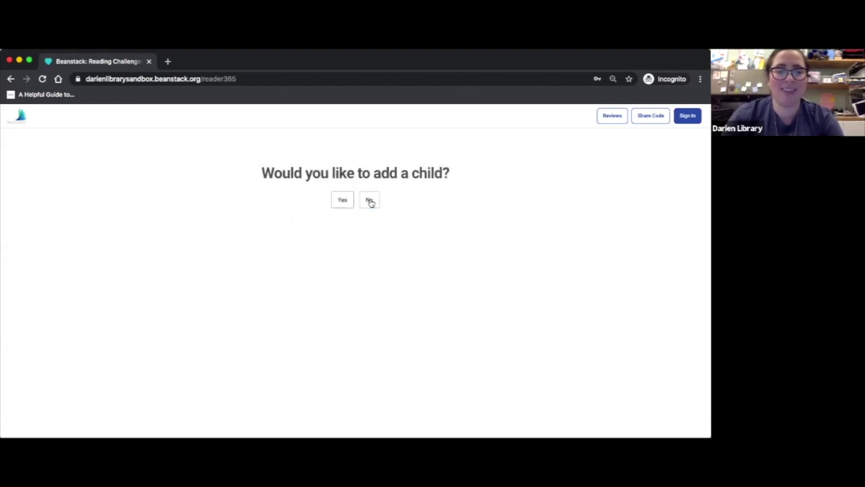
pyautogui.click(370, 201)
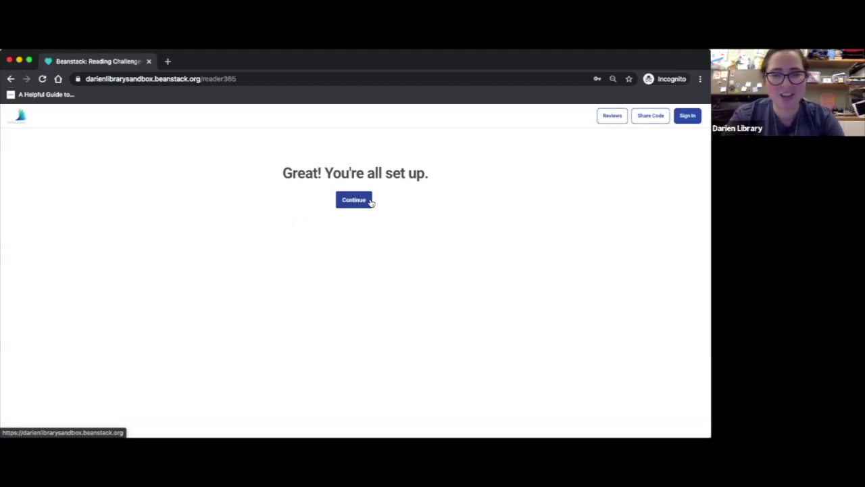
pyautogui.click(370, 202)
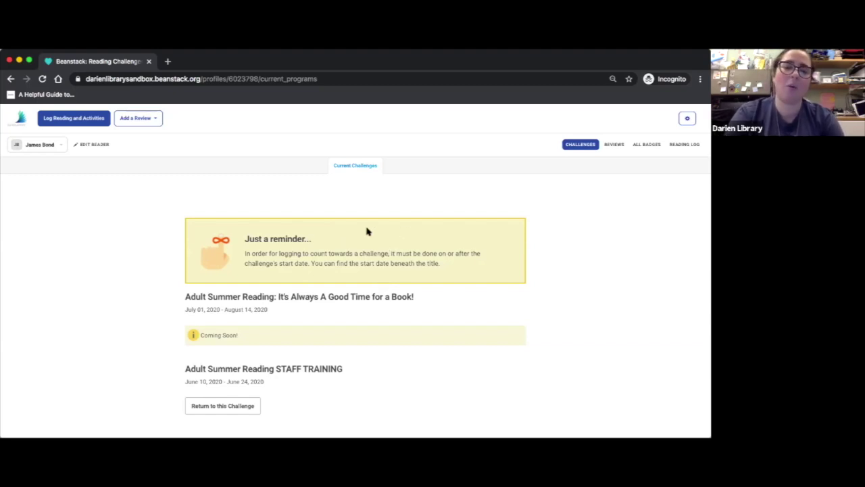
# Switch the Current Challenges view to the second adult's profile, then back to the first reader
pyautogui.scroll(-2, 388, 376)
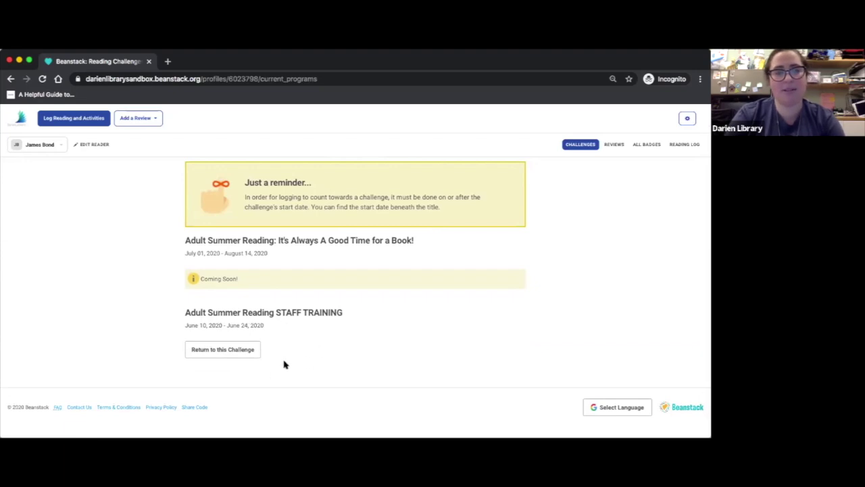
pyautogui.scroll(3, 284, 363)
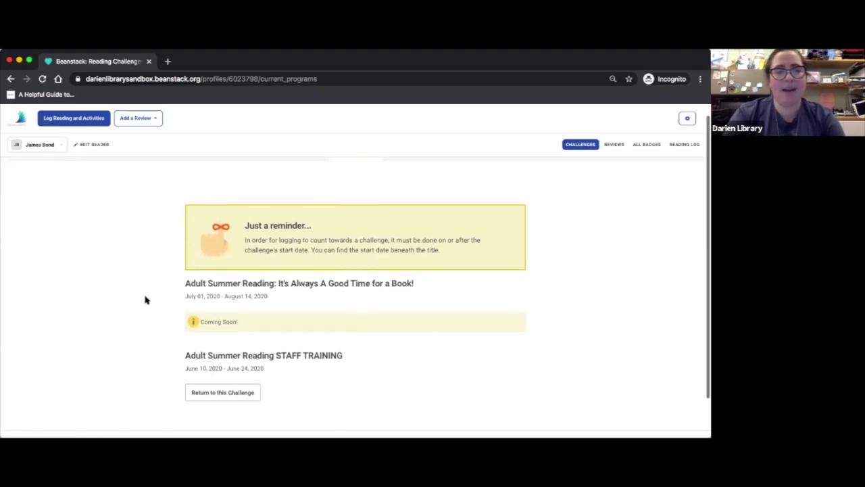
pyautogui.click(63, 148)
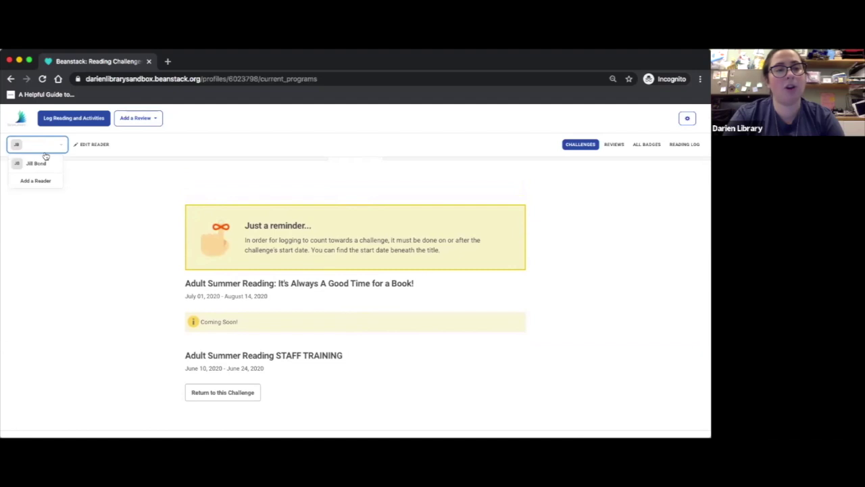
pyautogui.click(43, 164)
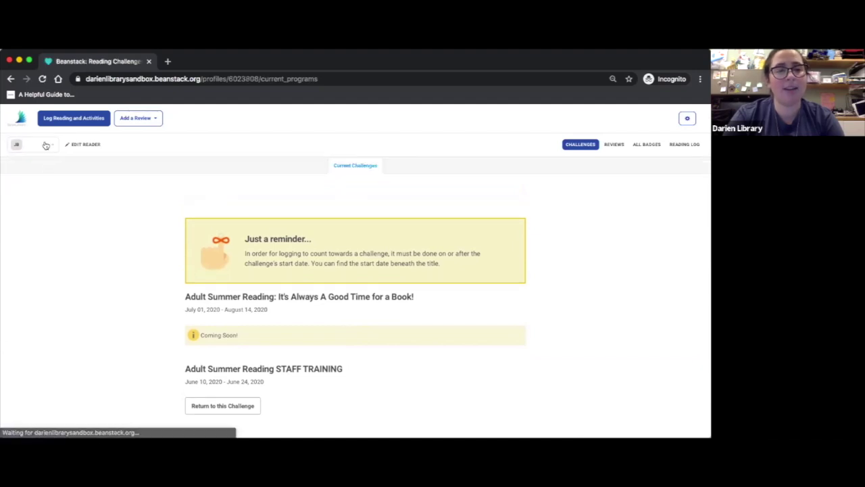
pyautogui.click(45, 146)
pyautogui.click(34, 162)
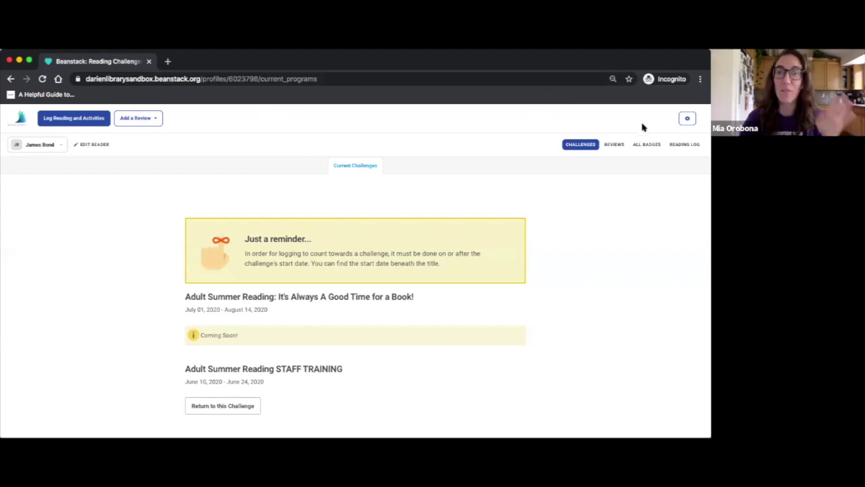
pyautogui.click(688, 120)
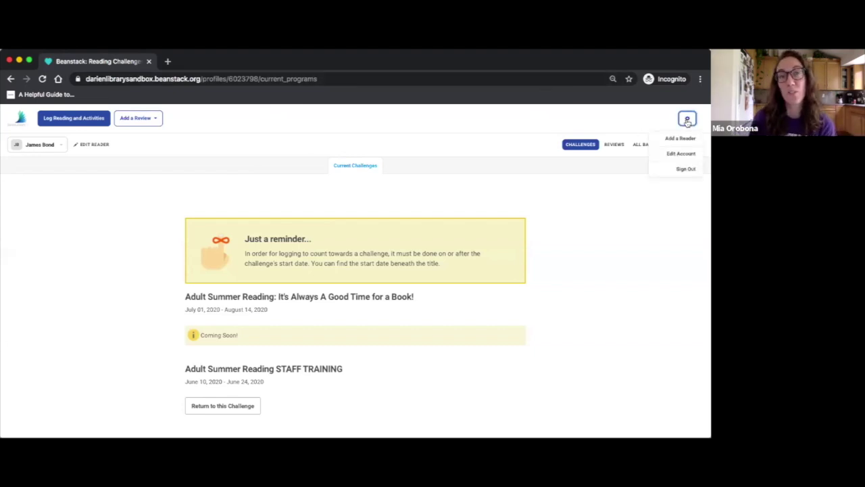
pyautogui.click(684, 169)
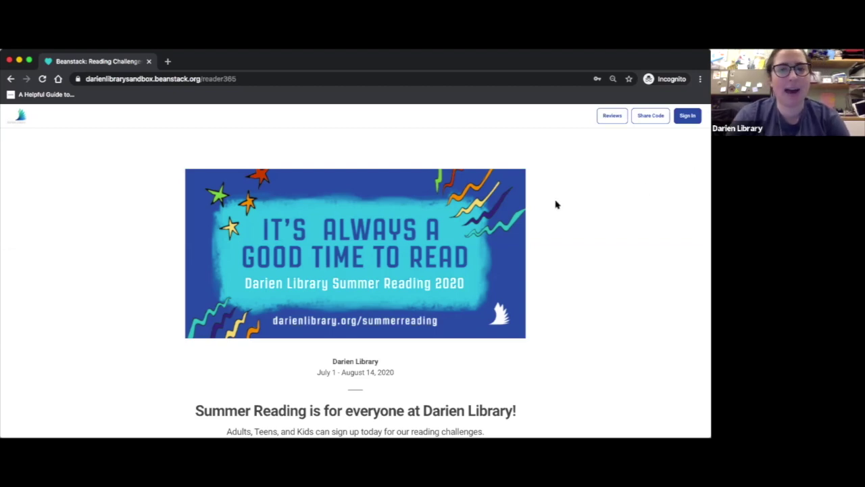
pyautogui.scroll(-3, 555, 204)
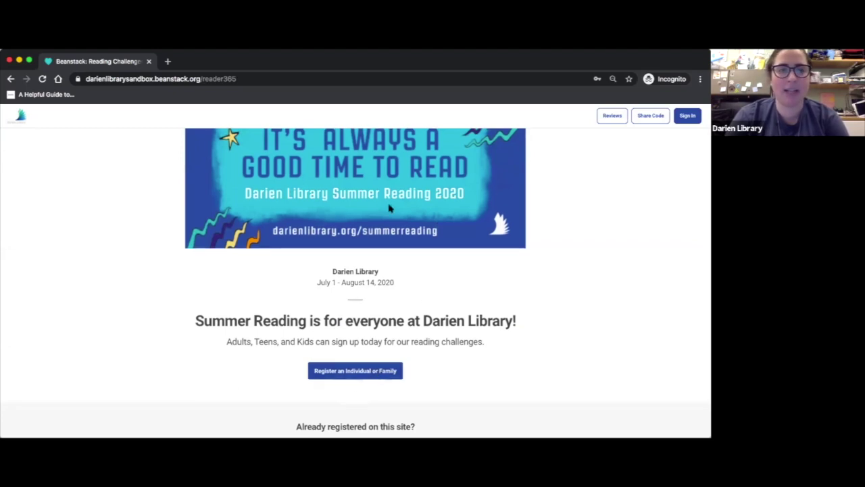
pyautogui.scroll(3, 389, 207)
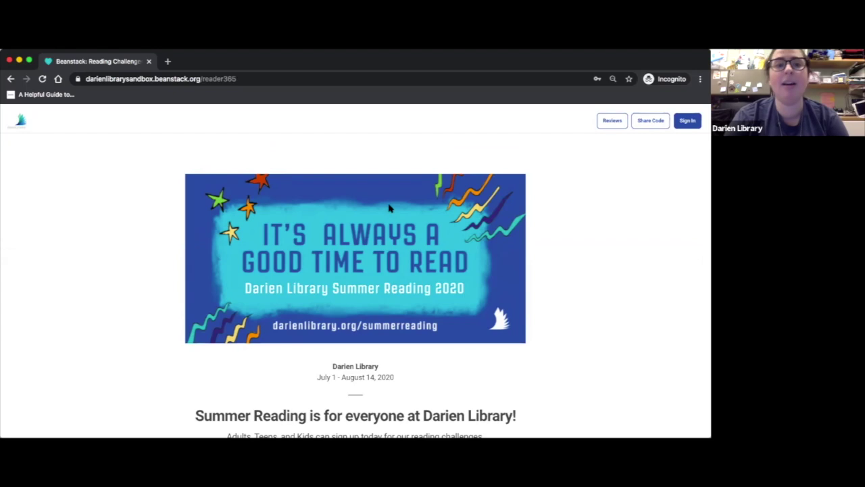
pyautogui.scroll(-1, 389, 208)
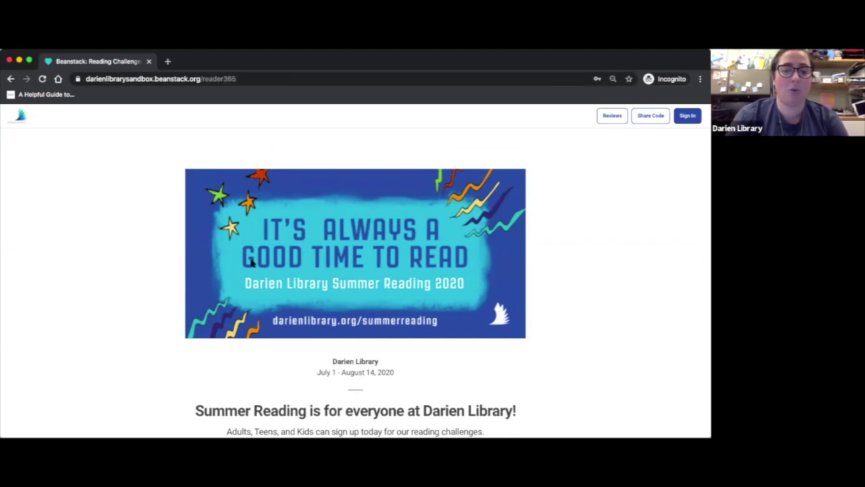
pyautogui.scroll(-3, 251, 264)
# Start an adult-registering-a-child signup and enter the parent's first name, last name and username
pyautogui.click(318, 331)
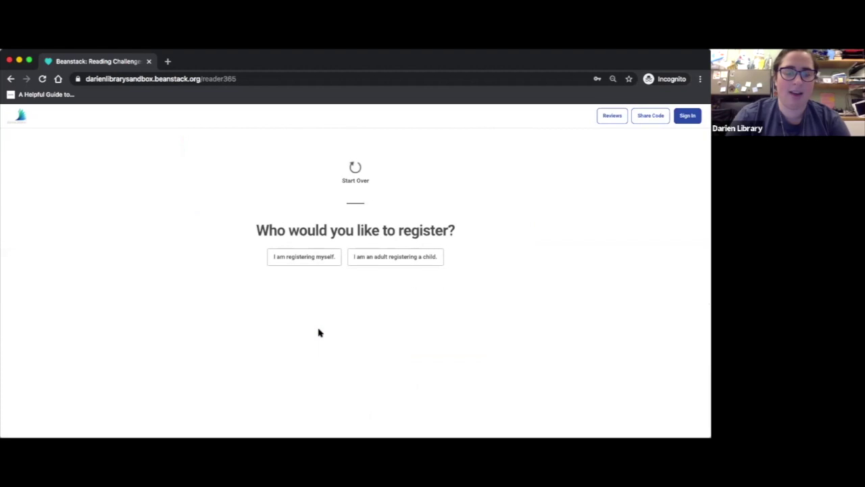
pyautogui.click(403, 261)
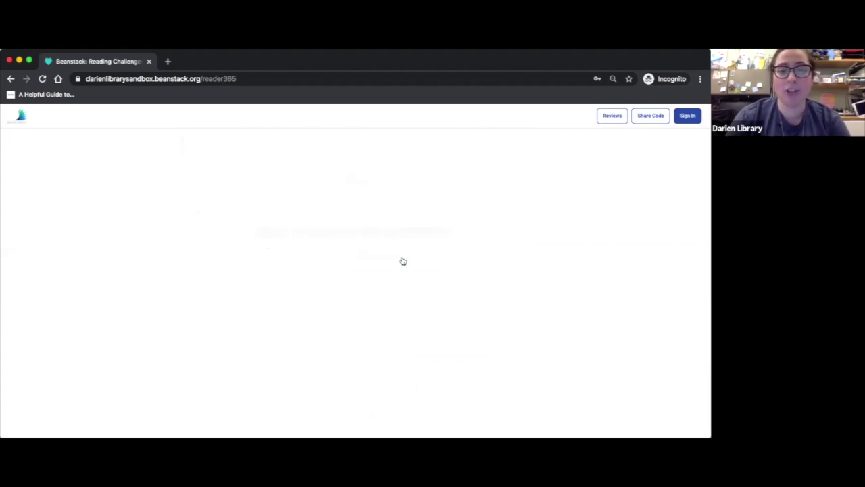
pyautogui.scroll(-1, 403, 260)
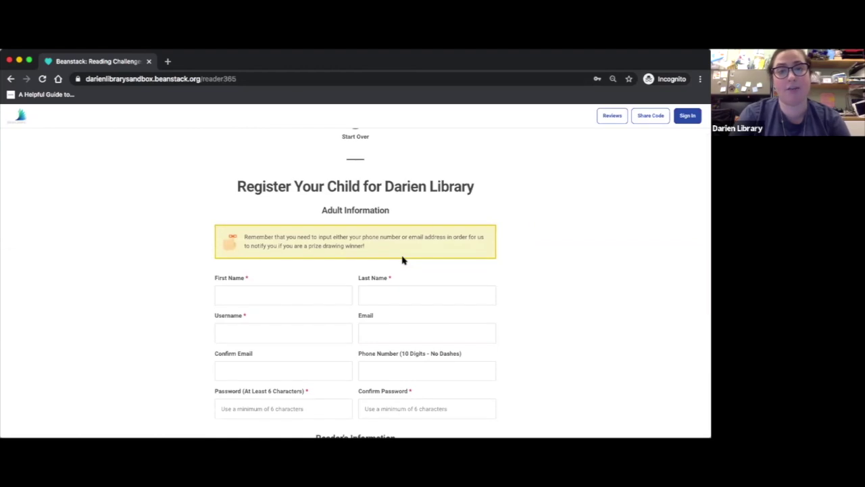
pyautogui.click(290, 293)
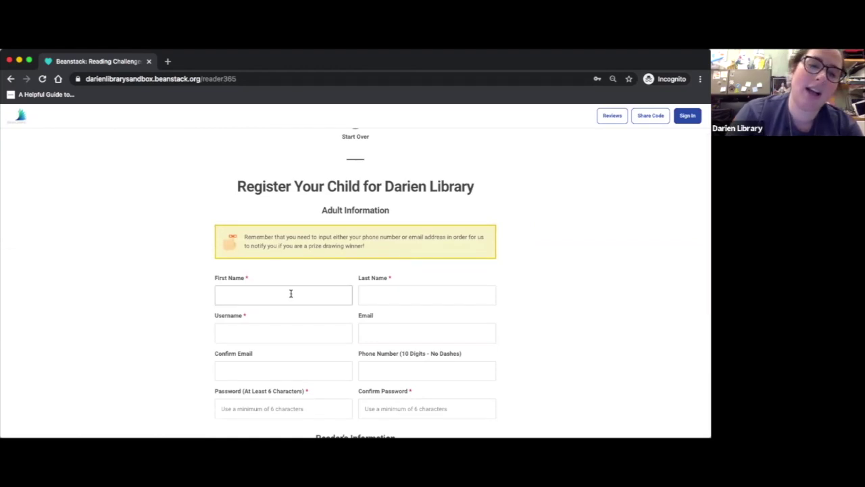
pyautogui.click(207, 296)
pyautogui.click(248, 290)
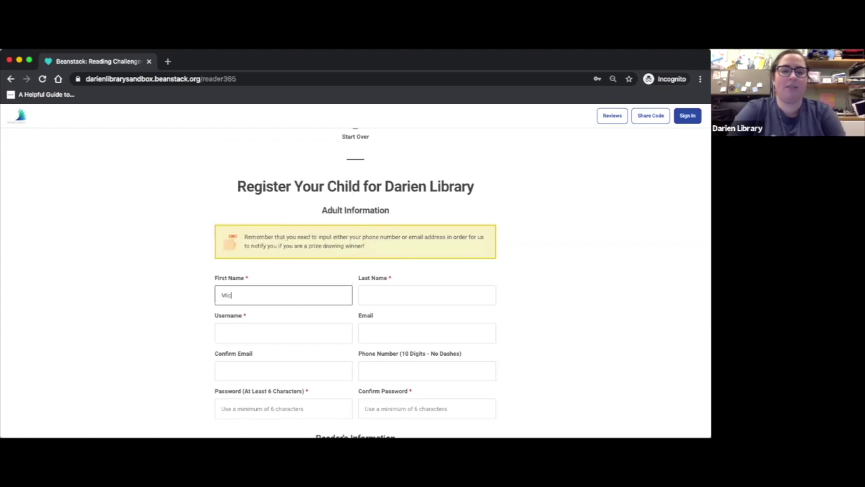
pyautogui.click(427, 294)
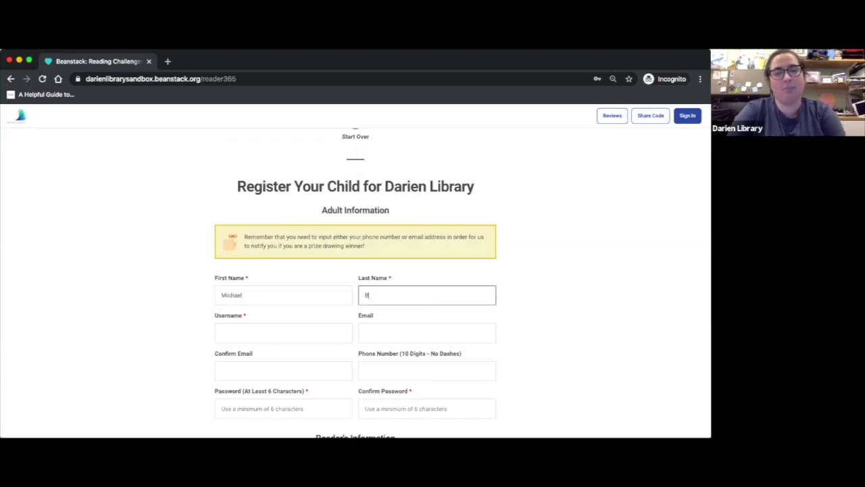
pyautogui.click(266, 332)
# Fill in the parent's e-mail field, phone number, and the account password twice
pyautogui.click(375, 334)
pyautogui.write('mbrown')
pyautogui.press('BackSpace')
pyautogui.press('BackSpace')
pyautogui.press('BackSpace')
pyautogui.press('BackSpace')
pyautogui.press('BackSpace')
pyautogui.press('BackSpace')
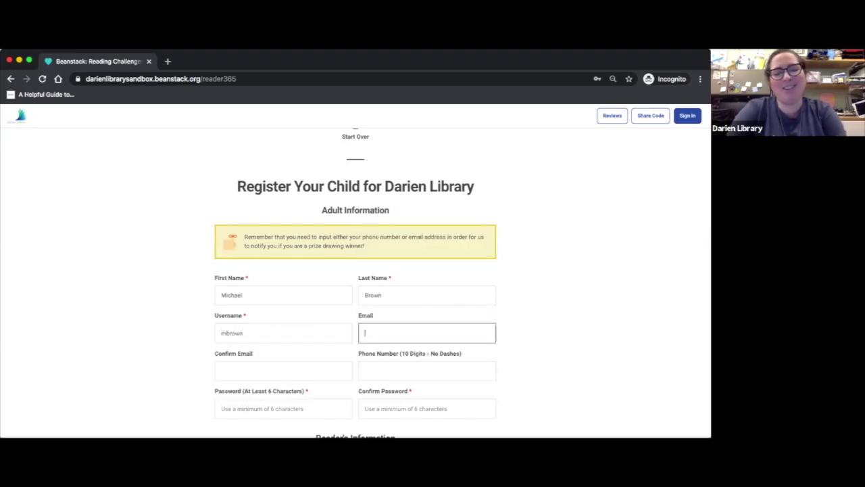
pyautogui.click(380, 367)
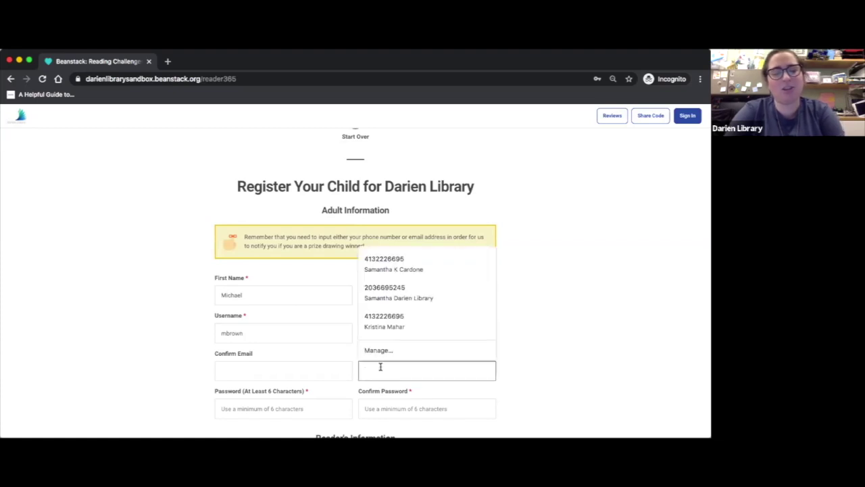
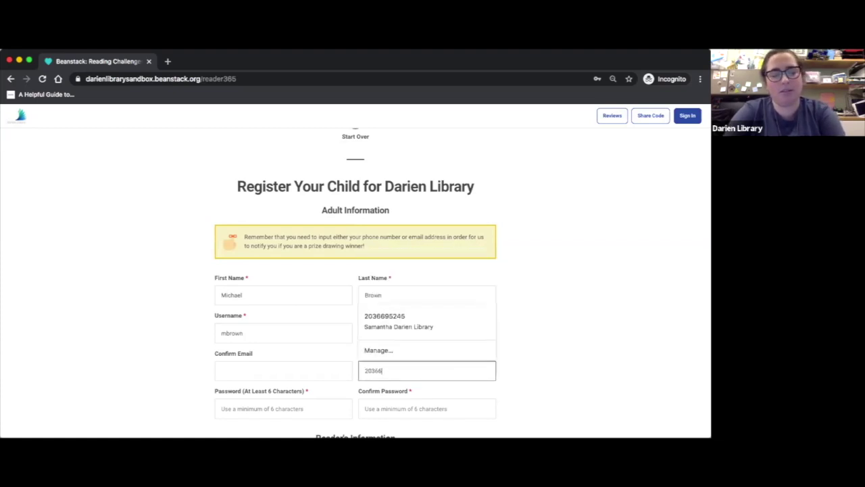
pyautogui.click(166, 388)
pyautogui.scroll(-1, 255, 376)
pyautogui.click(255, 359)
pyautogui.write('123456')
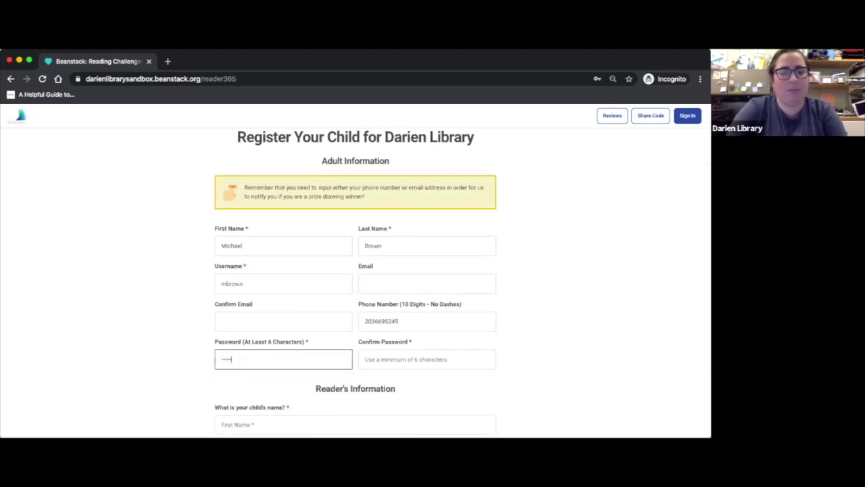
pyautogui.click(432, 360)
pyautogui.write('123456')
pyautogui.click(169, 343)
# Enter the child's first and last name, set the age to 7½, and submit
pyautogui.scroll(-1, 169, 342)
pyautogui.scroll(-2, 169, 343)
pyautogui.click(228, 304)
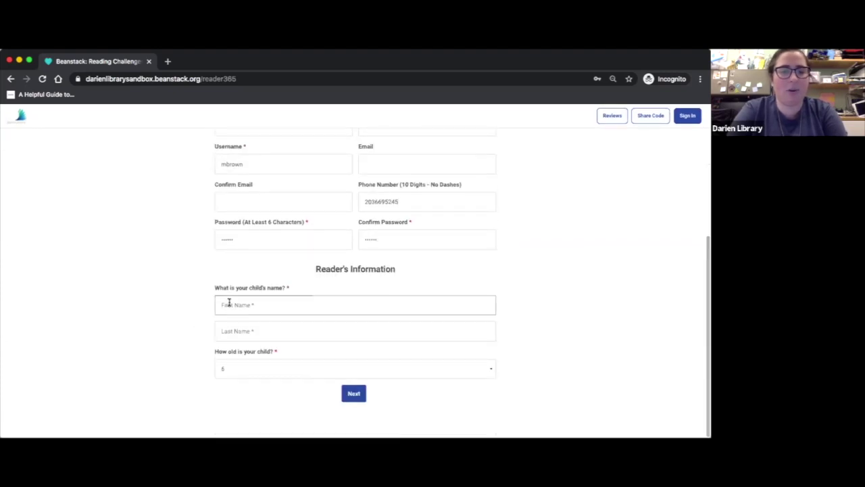
pyautogui.write('Paddington')
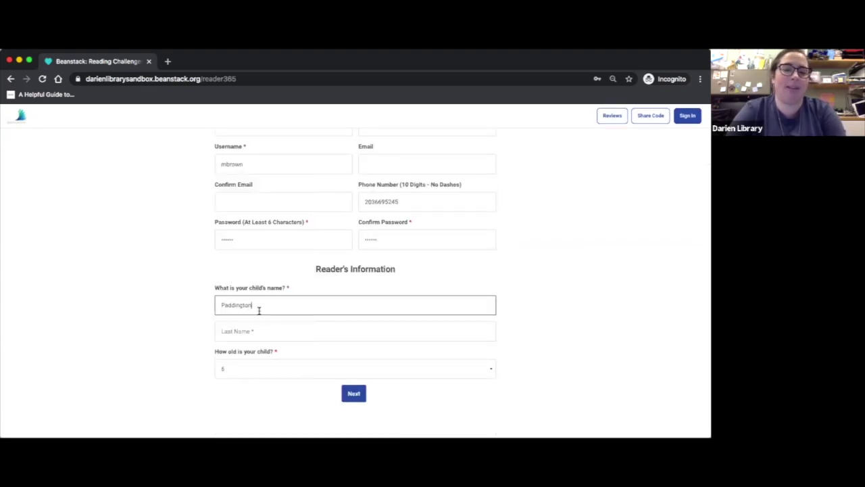
pyautogui.click(319, 338)
pyautogui.write('Bear')
pyautogui.click(107, 323)
pyautogui.click(244, 367)
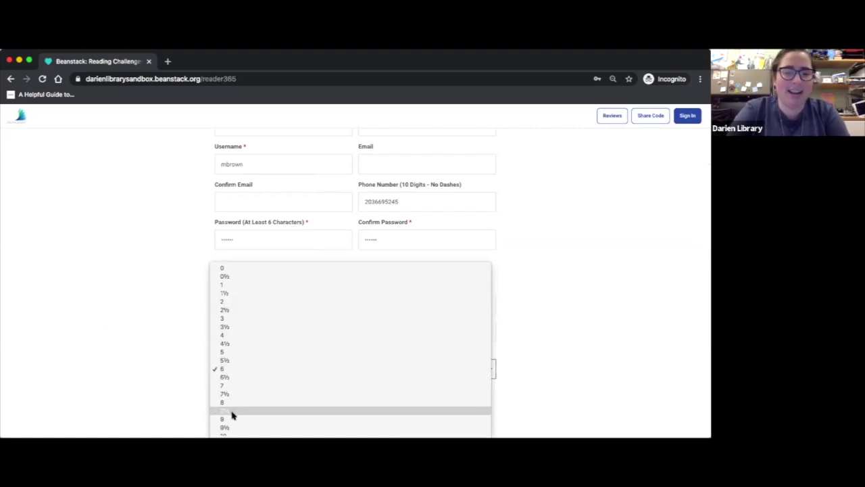
pyautogui.click(240, 395)
pyautogui.click(353, 393)
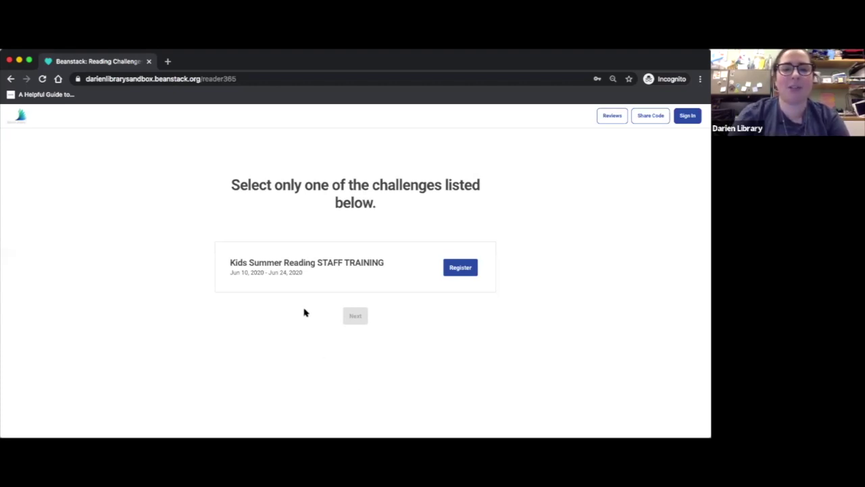
# Register the child for Kids Summer Reading STAFF TRAINING as 2nd Grade and dismiss the Time Taxi badge
pyautogui.click(464, 274)
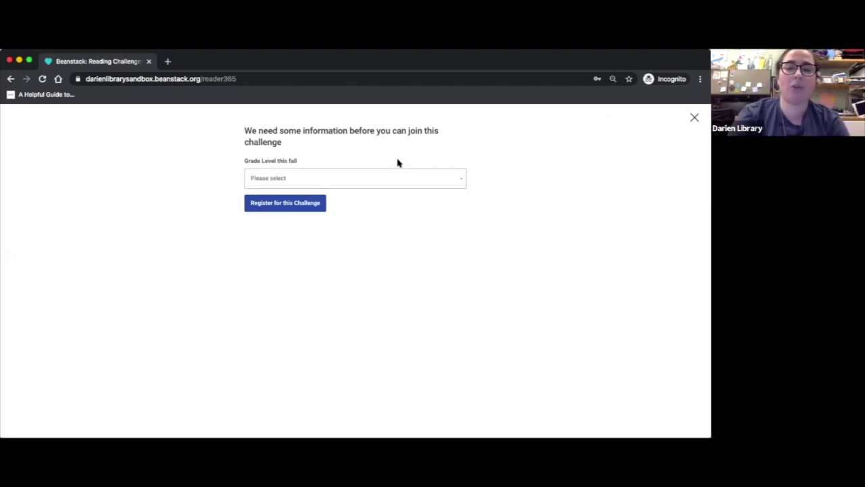
pyautogui.click(401, 179)
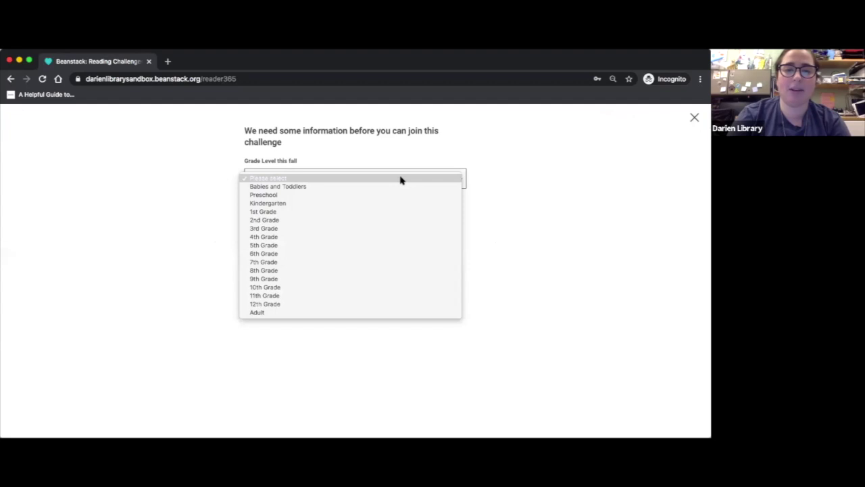
pyautogui.click(392, 223)
pyautogui.click(307, 201)
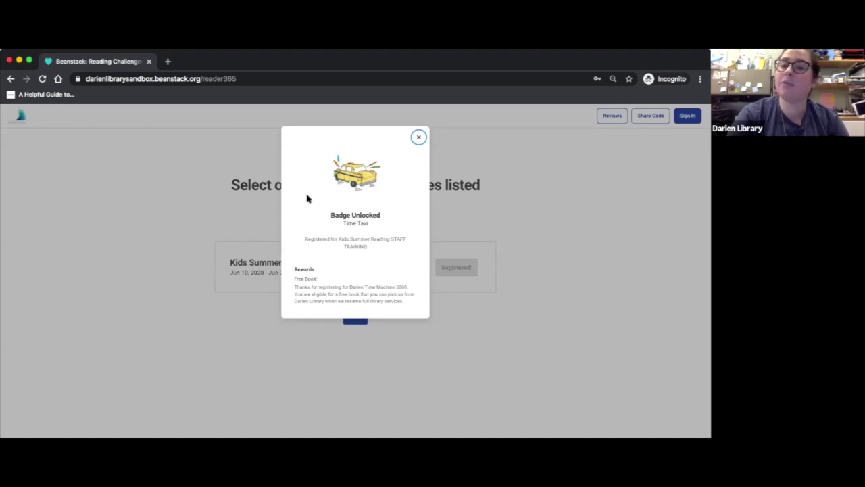
pyautogui.moveTo(293, 268); pyautogui.dragTo(412, 306)
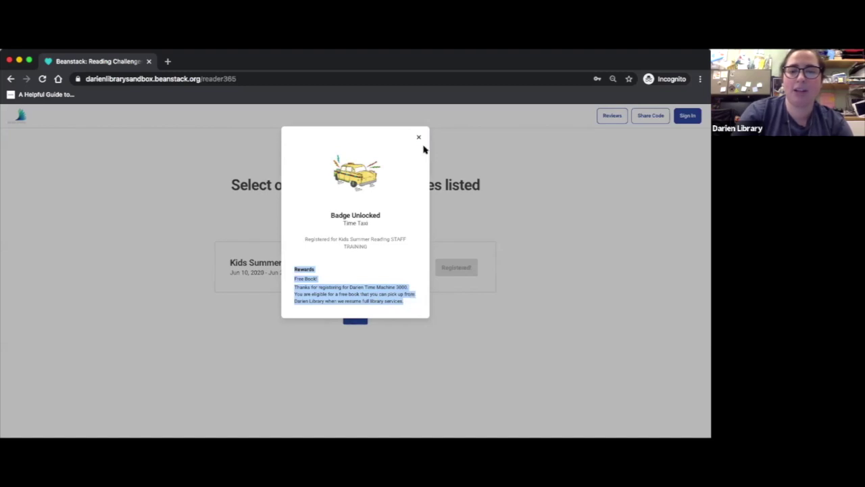
pyautogui.click(419, 138)
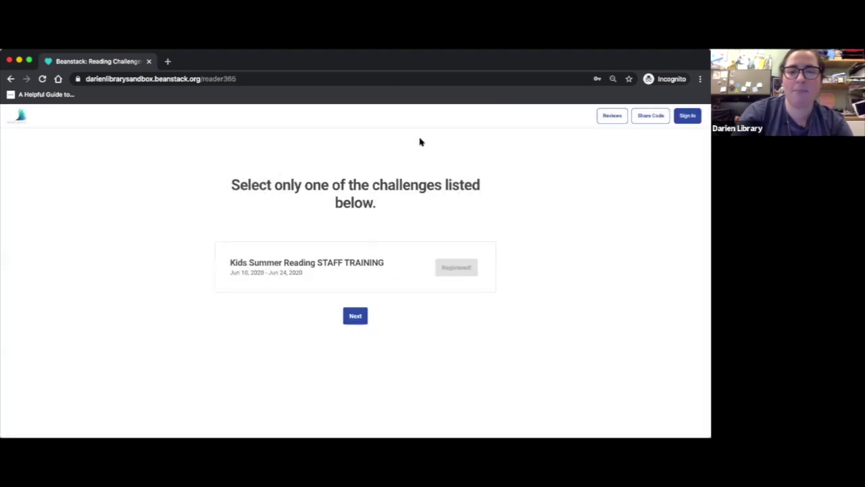
pyautogui.click(355, 316)
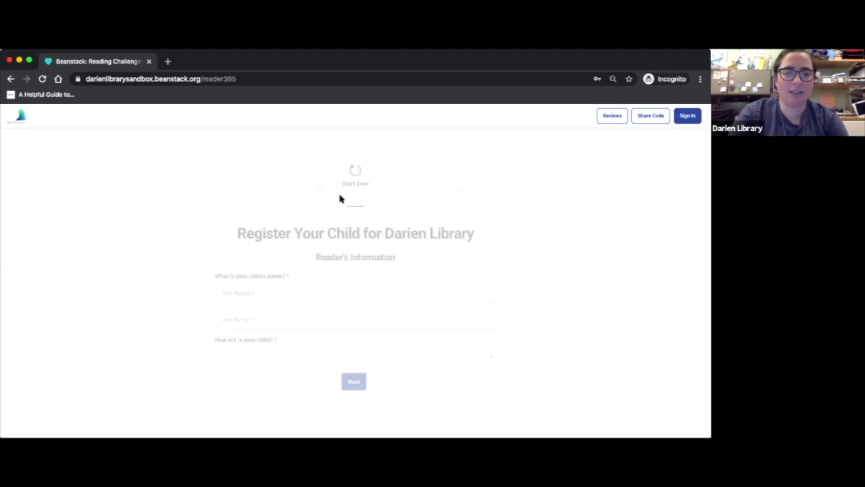
# Enter the second child's first and last name, set age 14, and submit
pyautogui.click(251, 293)
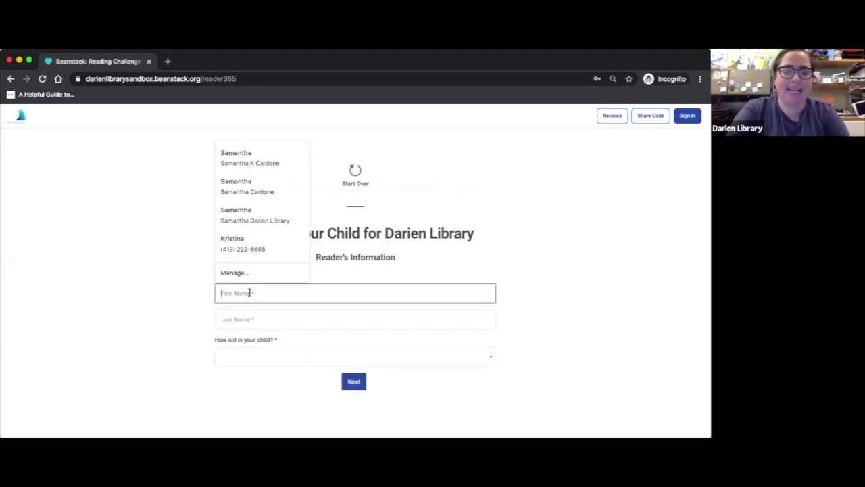
pyautogui.press('Tab')
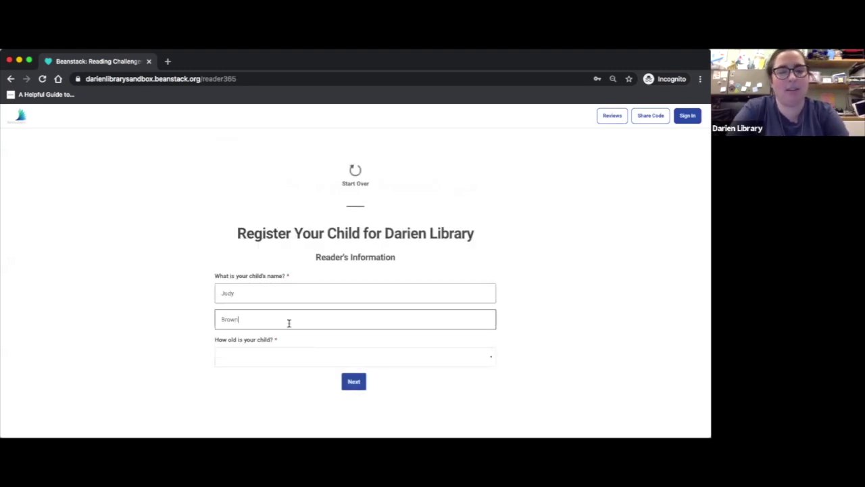
pyautogui.click(305, 361)
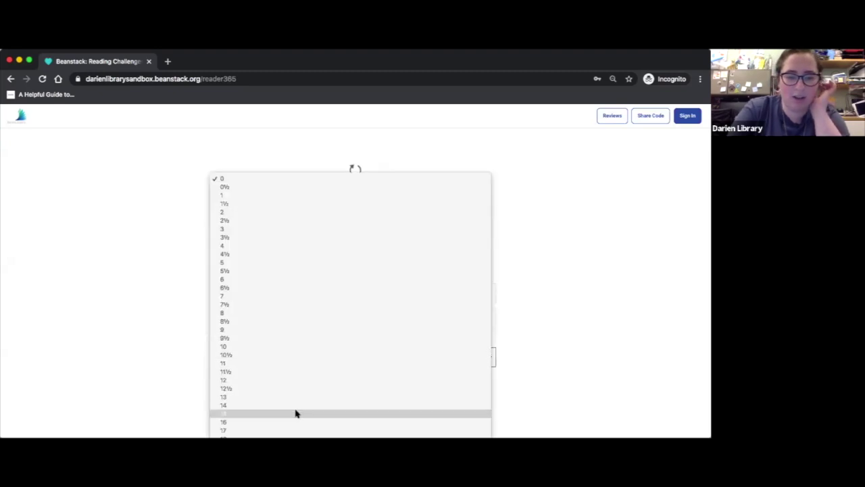
pyautogui.click(296, 403)
pyautogui.click(353, 381)
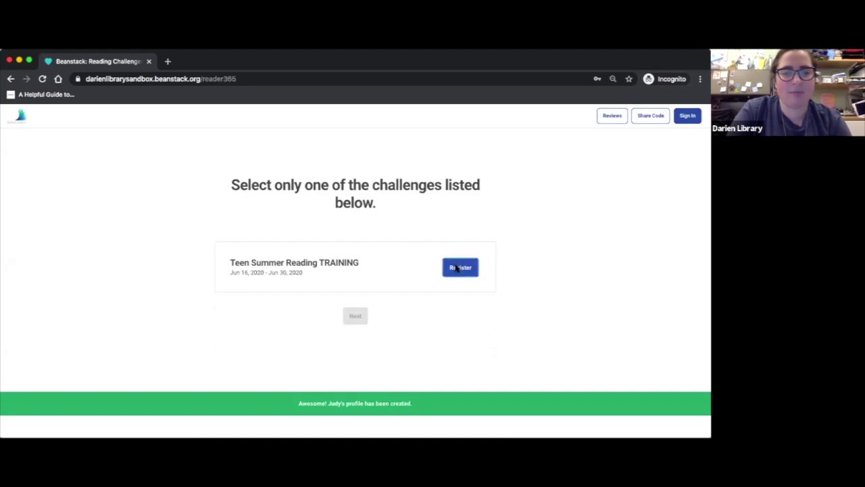
# Register the child for Teen Summer Reading TRAINING with a fall grade, then dismiss the Teen Registration badge
pyautogui.click(459, 267)
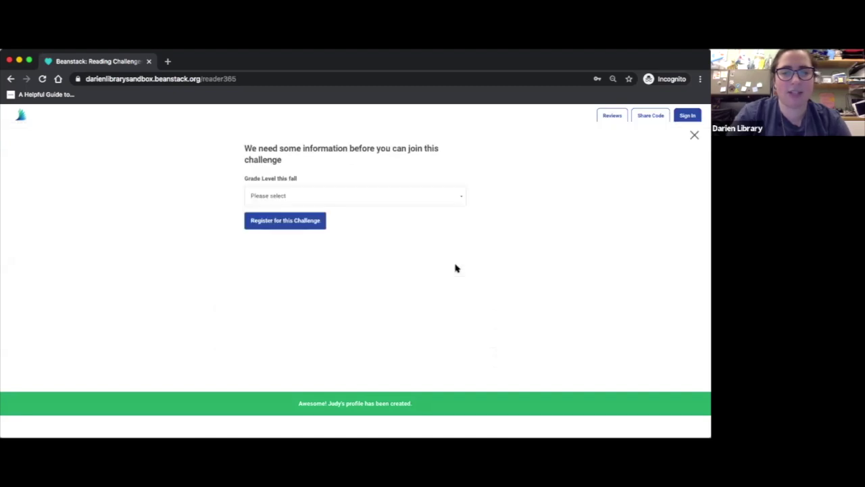
pyautogui.click(384, 186)
pyautogui.click(369, 276)
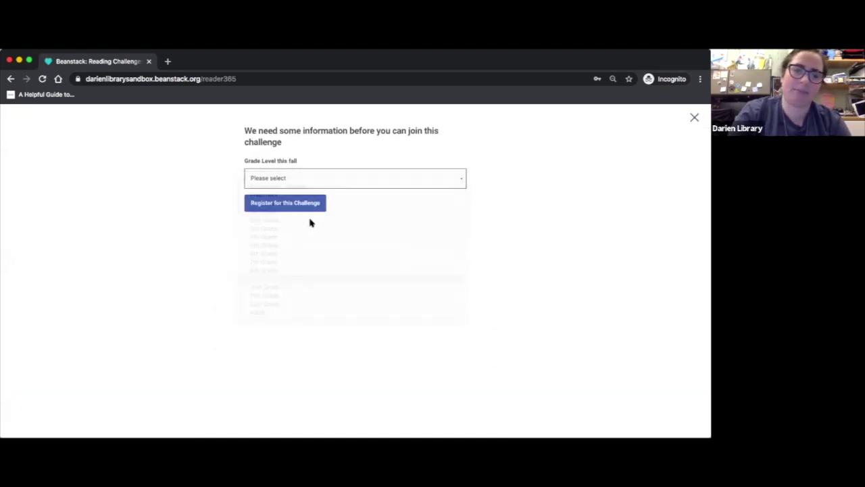
pyautogui.click(295, 204)
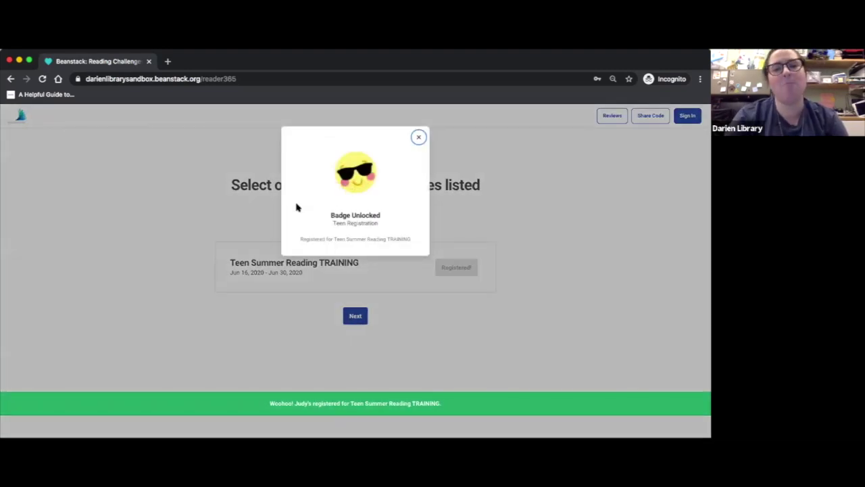
pyautogui.click(420, 139)
pyautogui.click(354, 316)
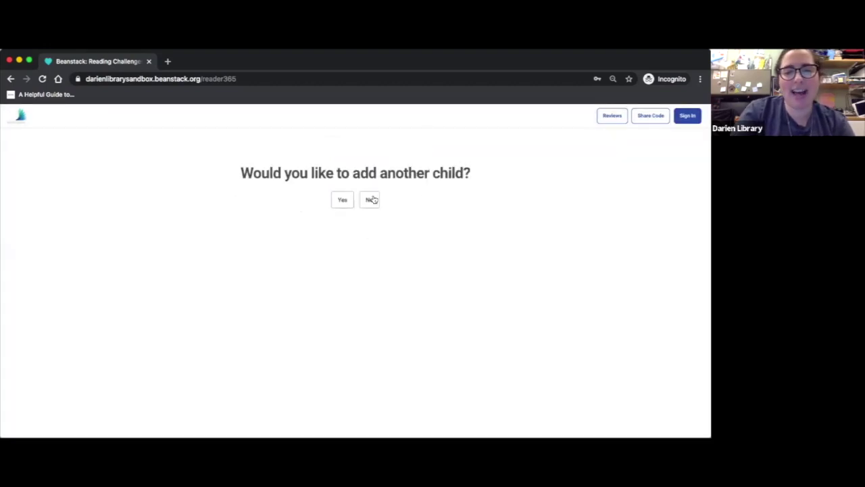
# Decline another child and register yourself as a 19+ adult reader
pyautogui.click(372, 200)
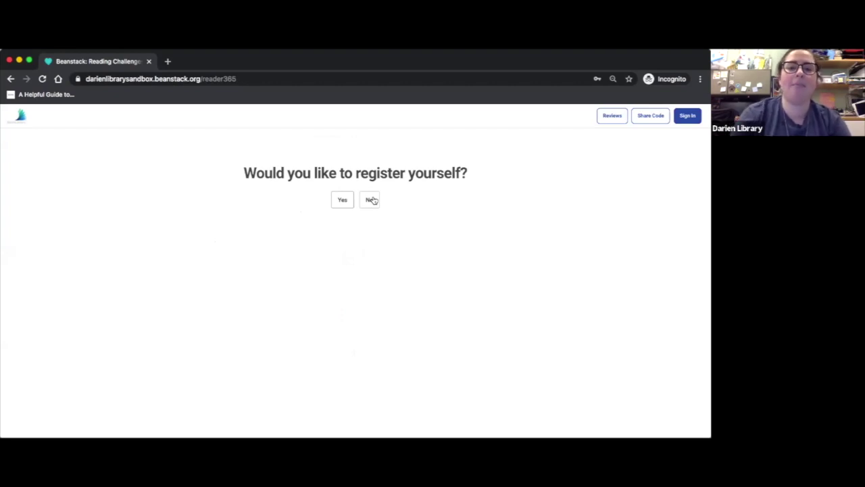
pyautogui.click(340, 199)
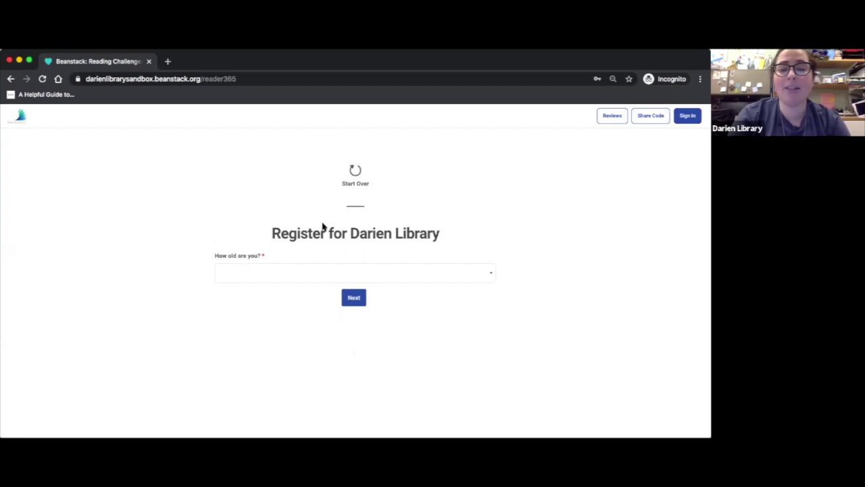
pyautogui.click(304, 272)
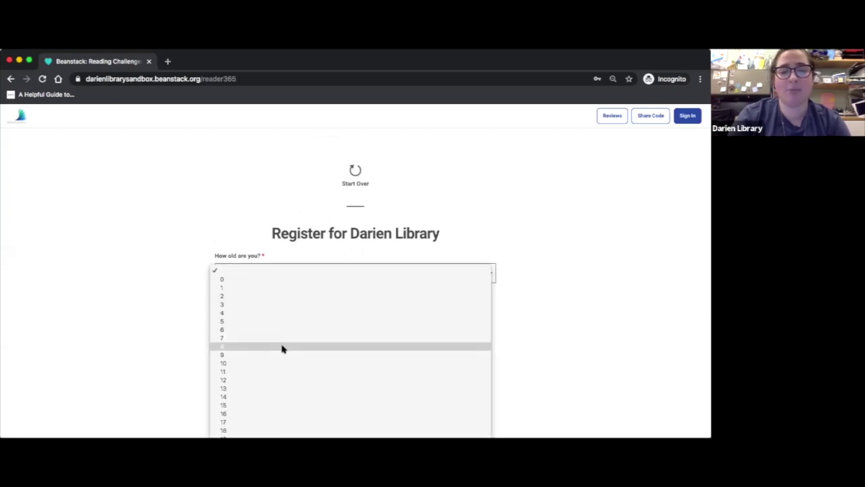
pyautogui.click(304, 435)
pyautogui.click(353, 301)
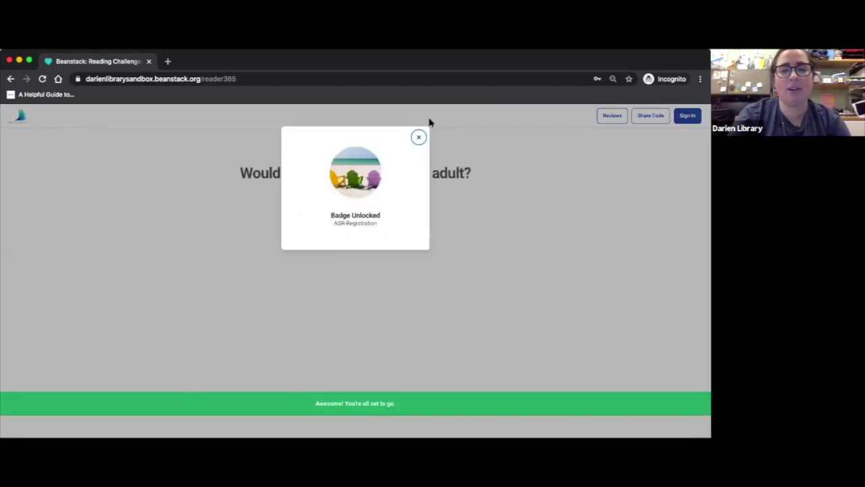
# Close the ASR Registration badge popup, skip adding another adult, and continue to the challenge
pyautogui.click(420, 137)
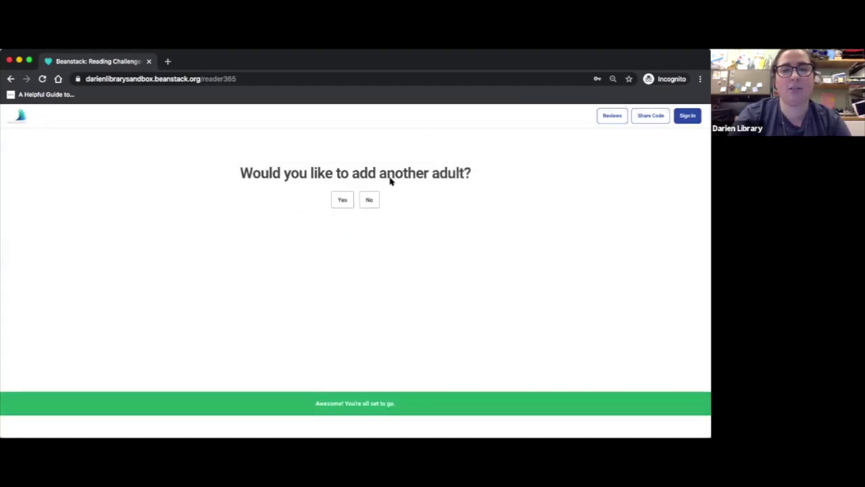
pyautogui.click(372, 200)
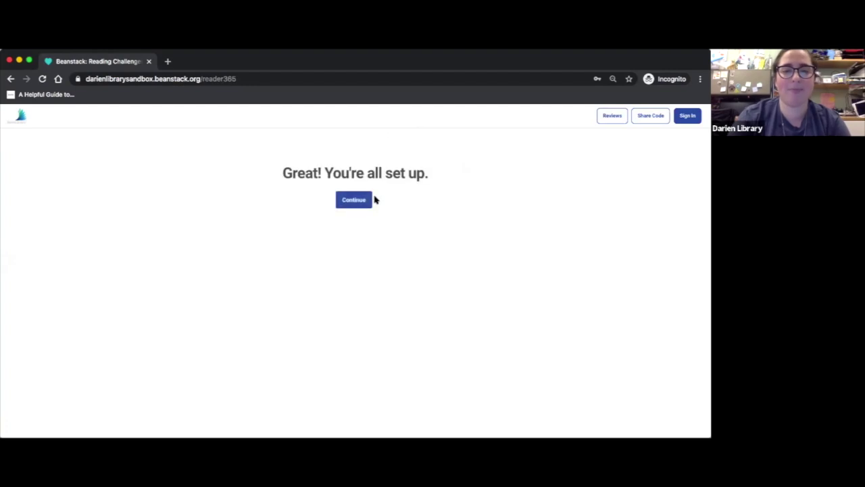
pyautogui.click(355, 199)
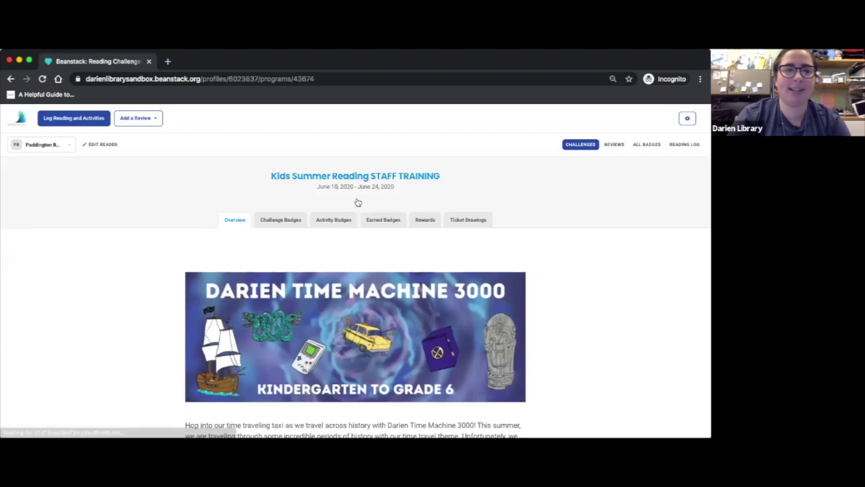
# Log 'Paddington by Michael Bond' for the Stone Axe green-cover activity and mark it complete
pyautogui.click(47, 149)
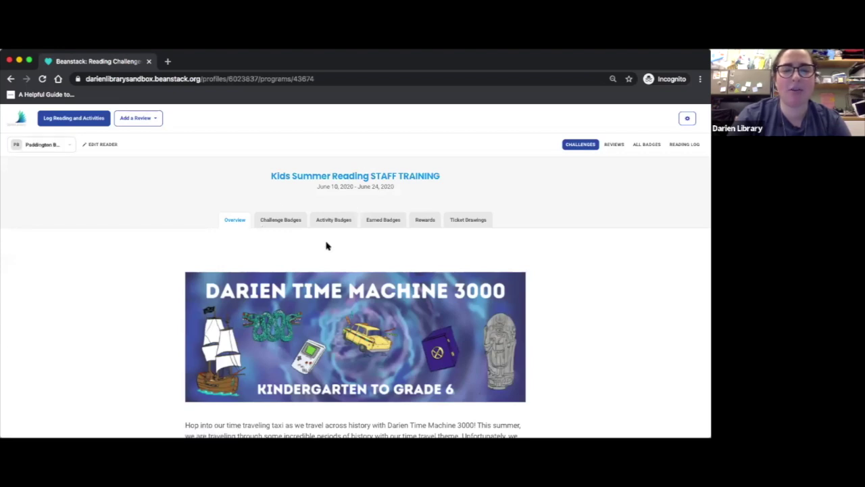
pyautogui.scroll(-3, 327, 246)
pyautogui.scroll(-10, 326, 246)
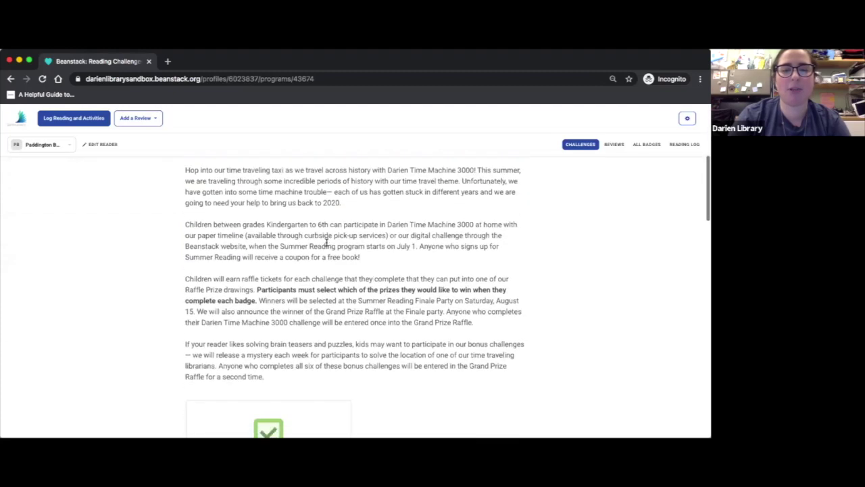
pyautogui.scroll(-4, 327, 246)
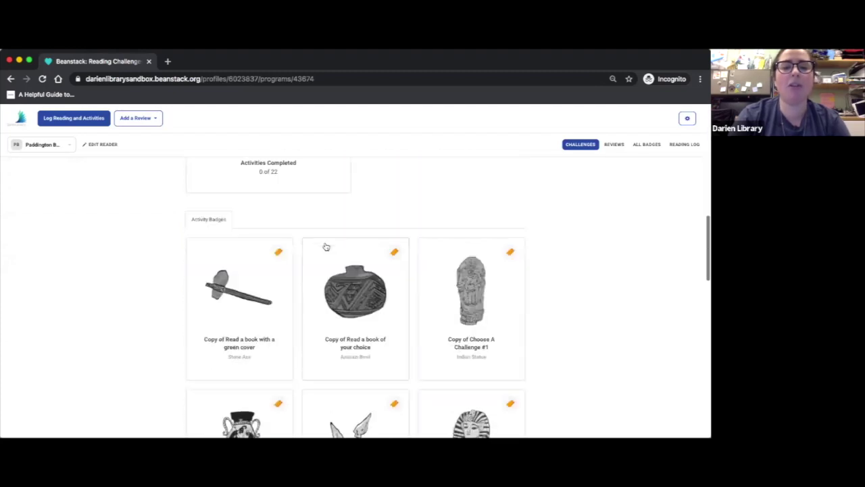
pyautogui.click(254, 297)
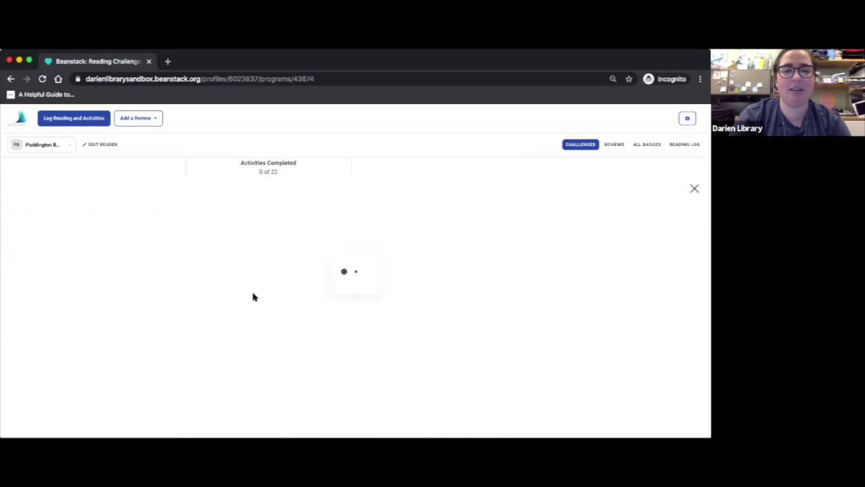
pyautogui.scroll(-2, 254, 297)
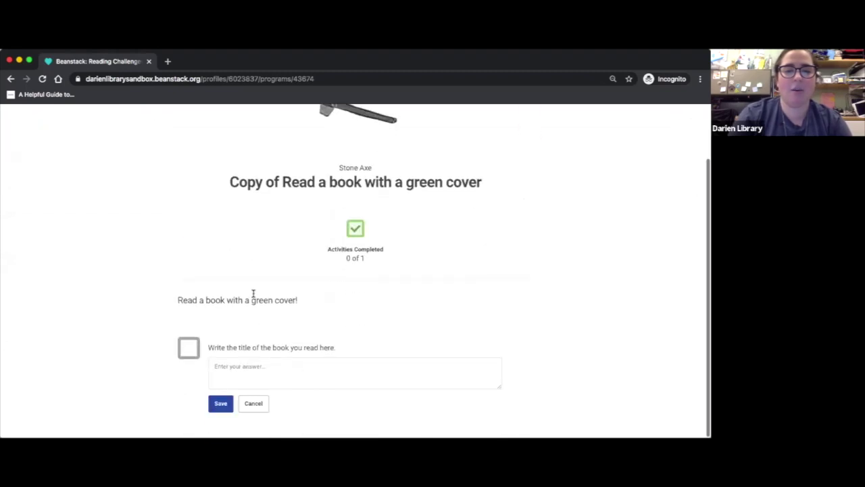
pyautogui.click(234, 363)
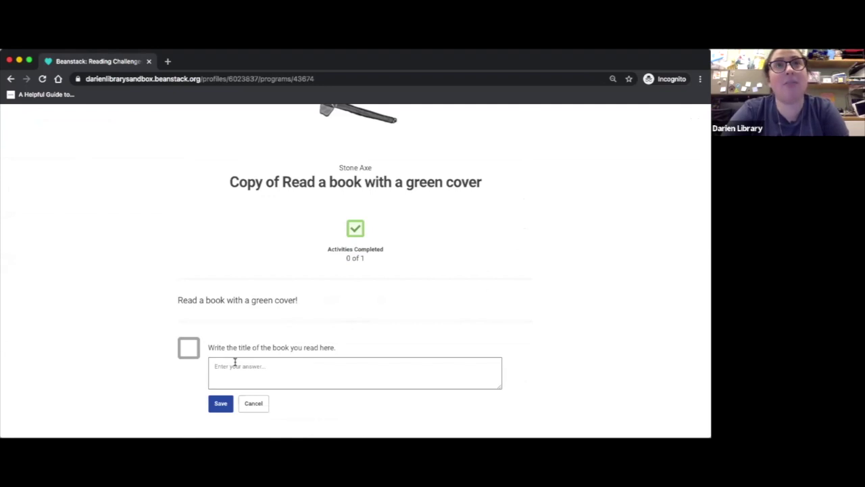
pyautogui.write('Paddingt')
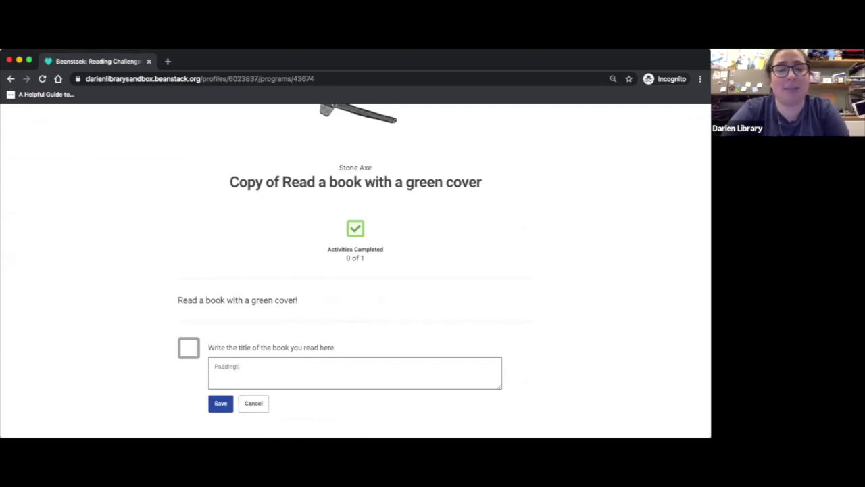
pyautogui.write('on by Michael Bond')
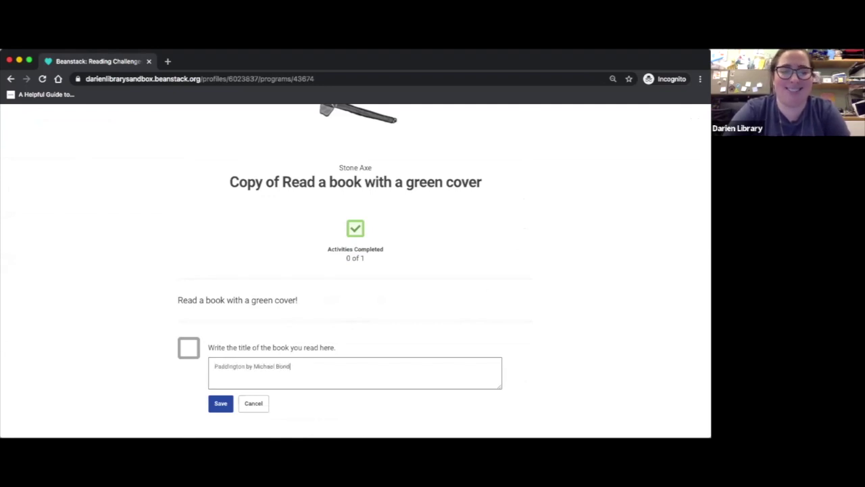
pyautogui.click(189, 348)
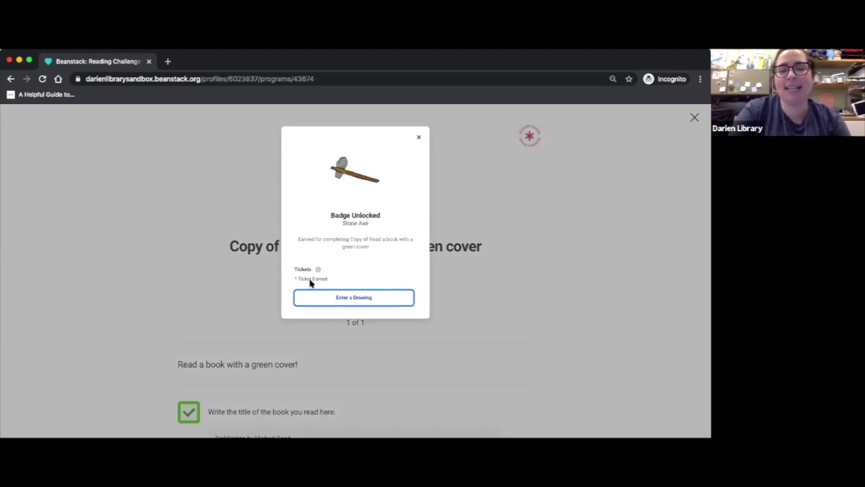
# Enter 1 raffle ticket into the Copy of Donation for Person-to-Person drawing
pyautogui.click(329, 298)
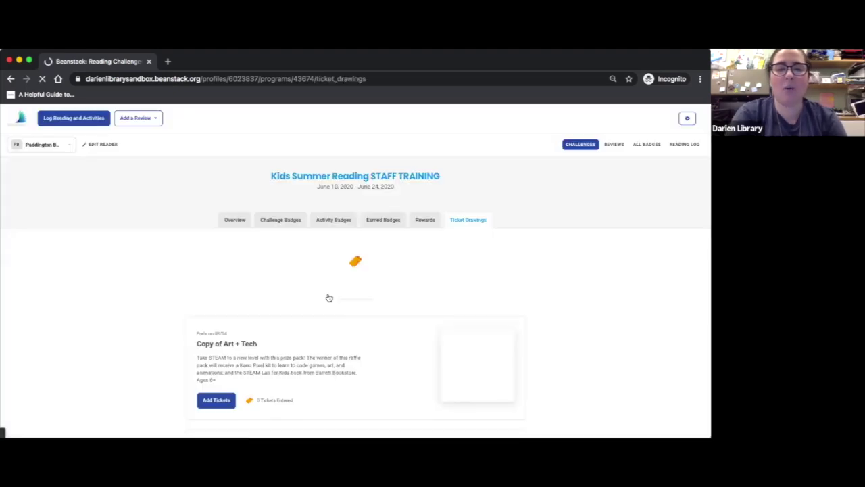
pyautogui.scroll(-3, 328, 298)
pyautogui.scroll(-6, 329, 298)
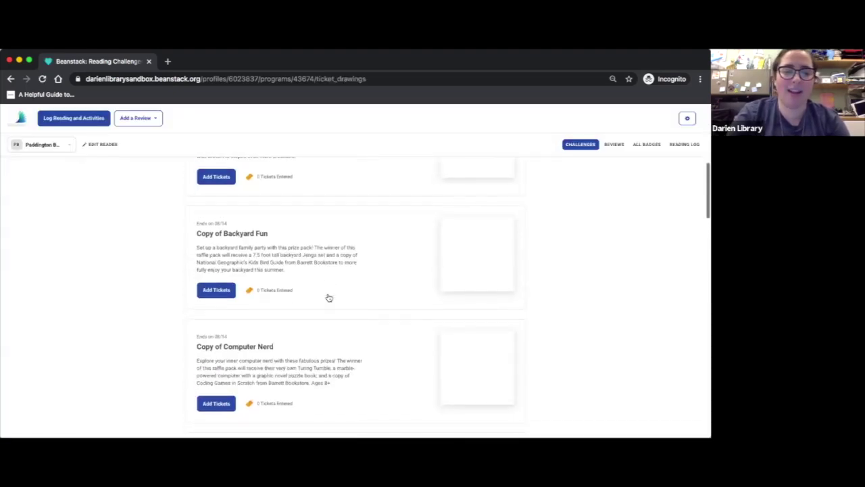
pyautogui.click(214, 305)
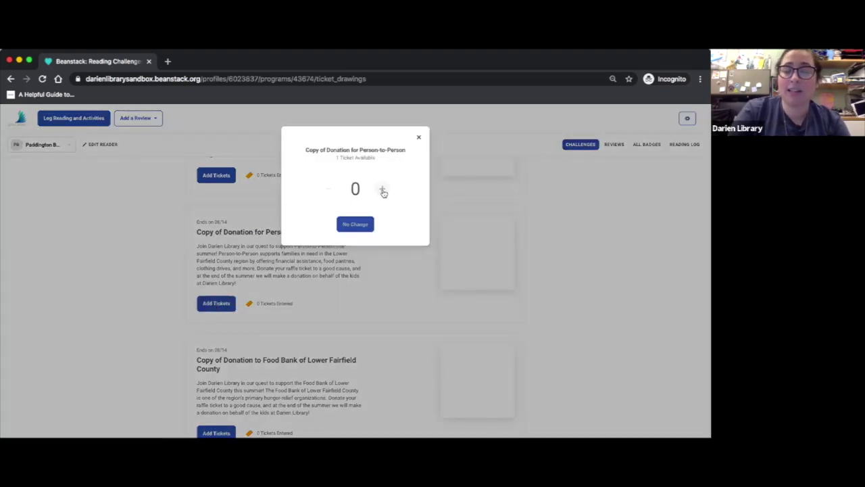
pyautogui.click(383, 190)
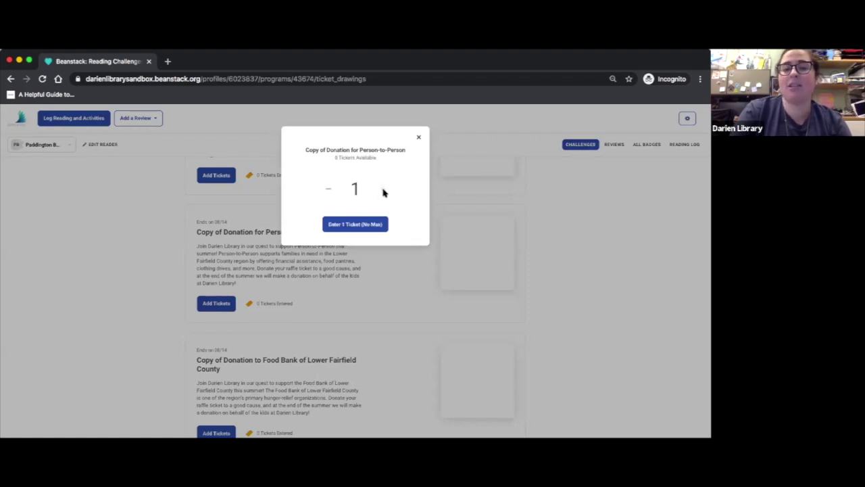
pyautogui.click(361, 223)
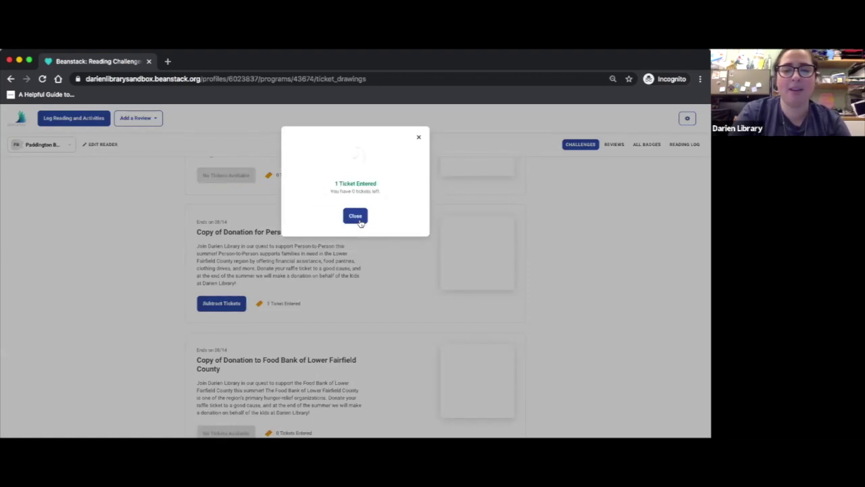
pyautogui.click(355, 216)
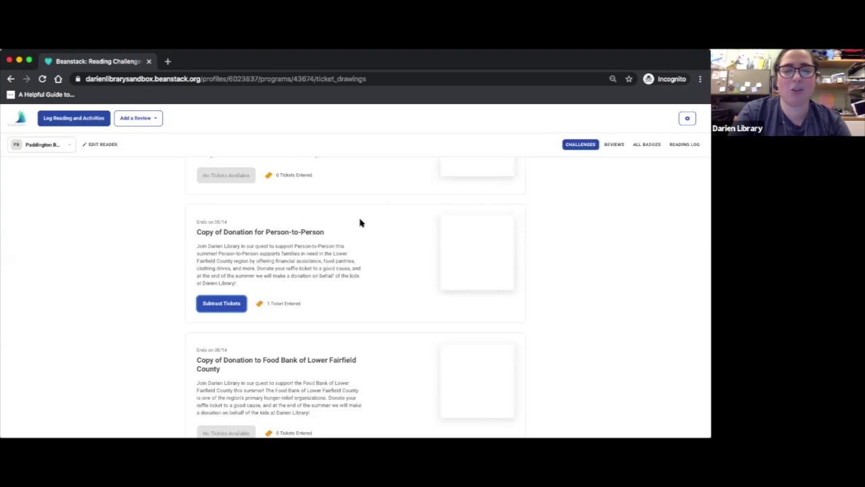
# Reopen the Person-to-Person ticket window to show removing tickets, then close it unchanged
pyautogui.click(221, 305)
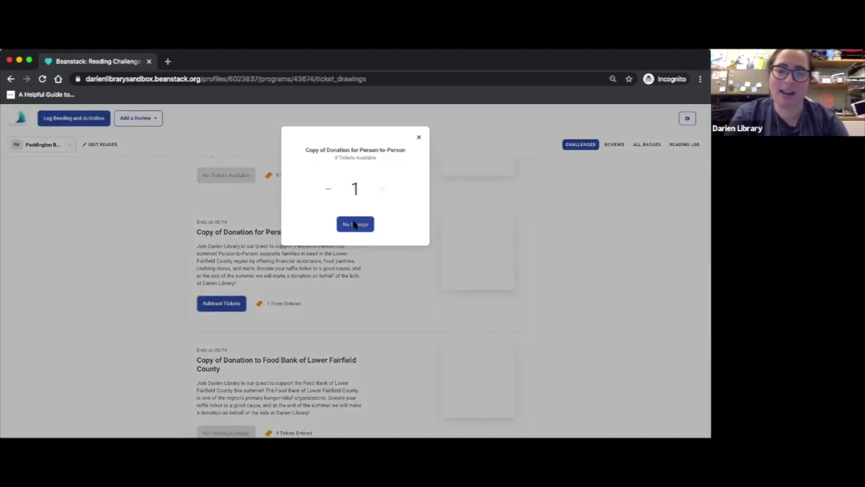
pyautogui.click(331, 191)
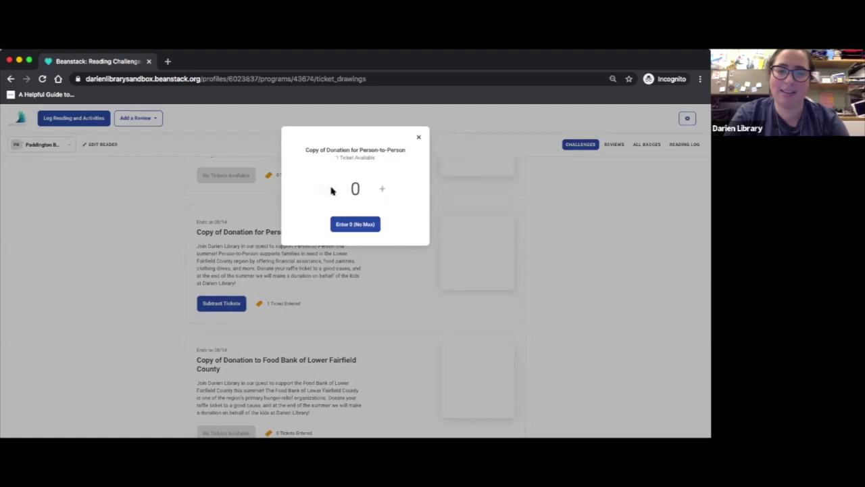
pyautogui.click(418, 137)
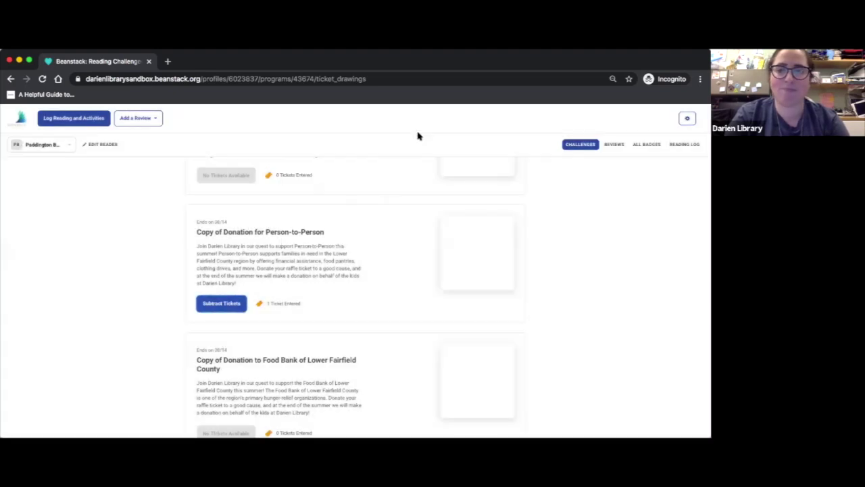
pyautogui.click(35, 146)
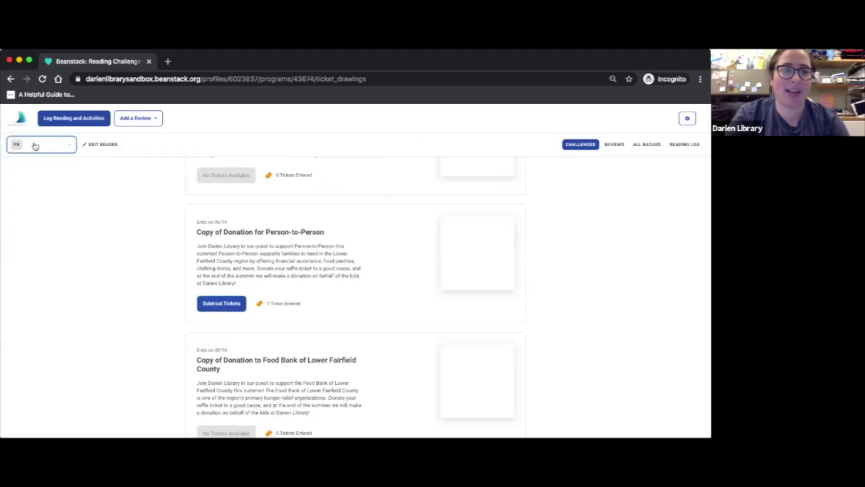
# Switch to the other adult reader and return to Adult Summer Reading STAFF TRAINING
pyautogui.click(37, 166)
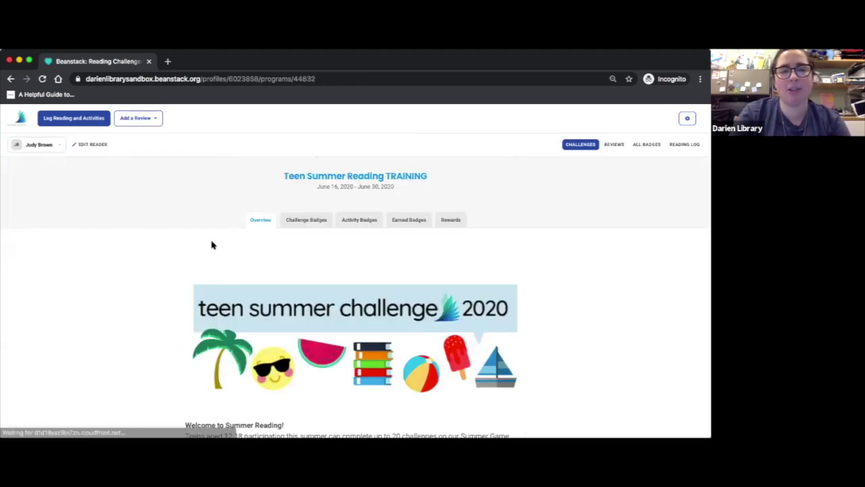
pyautogui.click(51, 147)
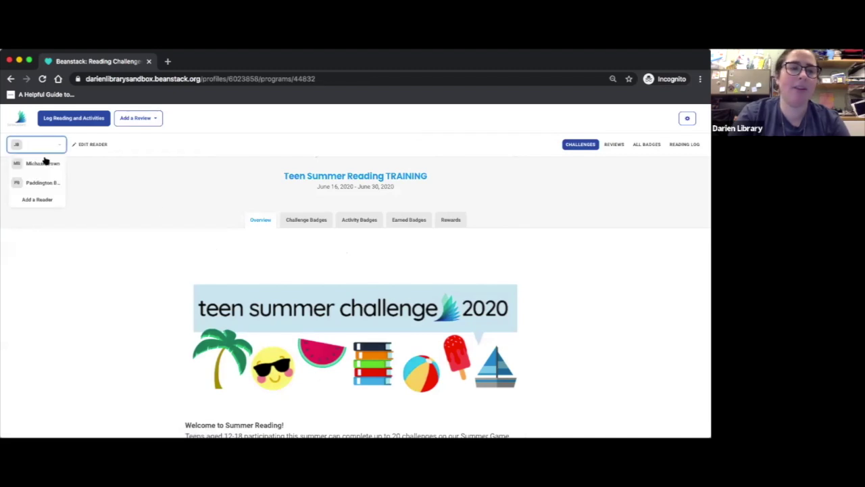
pyautogui.click(43, 163)
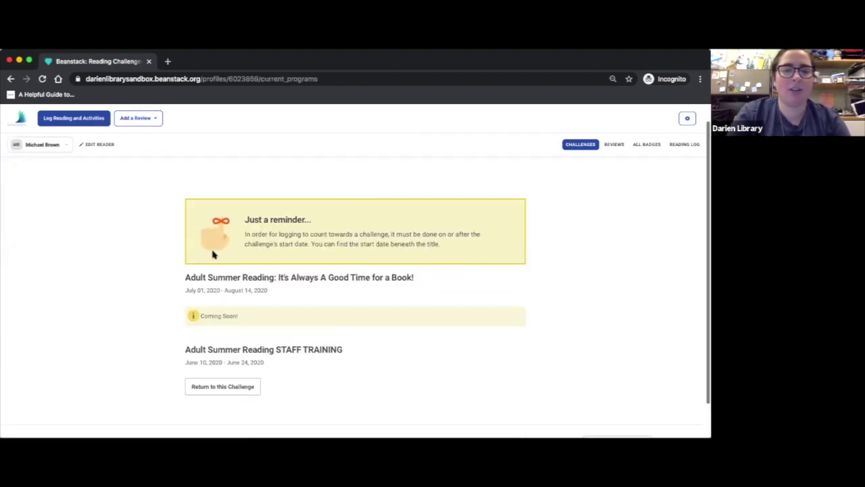
pyautogui.scroll(-1, 212, 254)
pyautogui.click(222, 352)
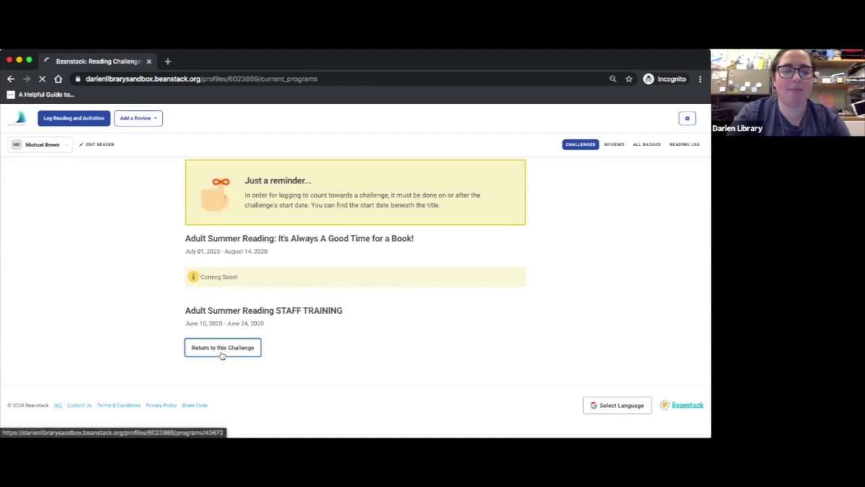
pyautogui.scroll(-1, 222, 355)
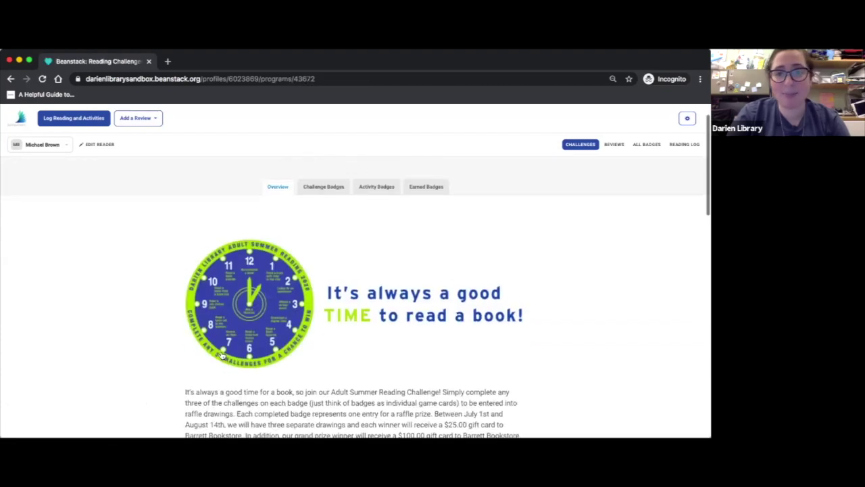
pyautogui.scroll(-1, 222, 354)
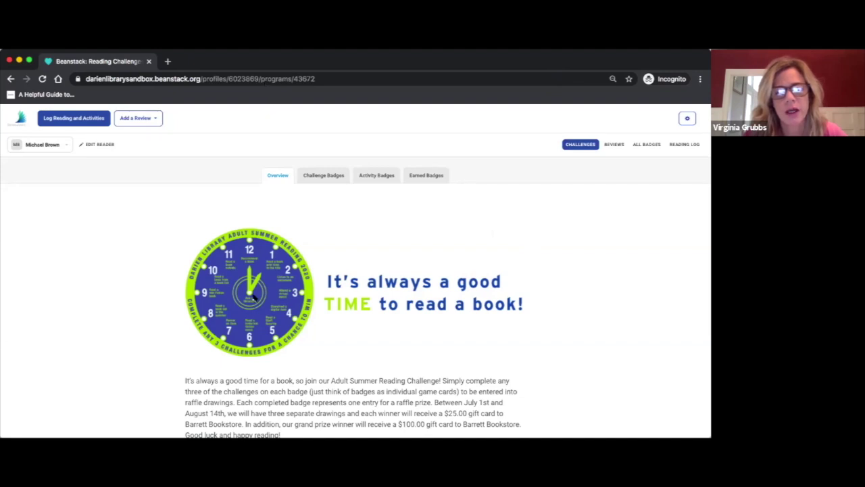
pyautogui.scroll(-4, 255, 298)
pyautogui.scroll(-2, 255, 298)
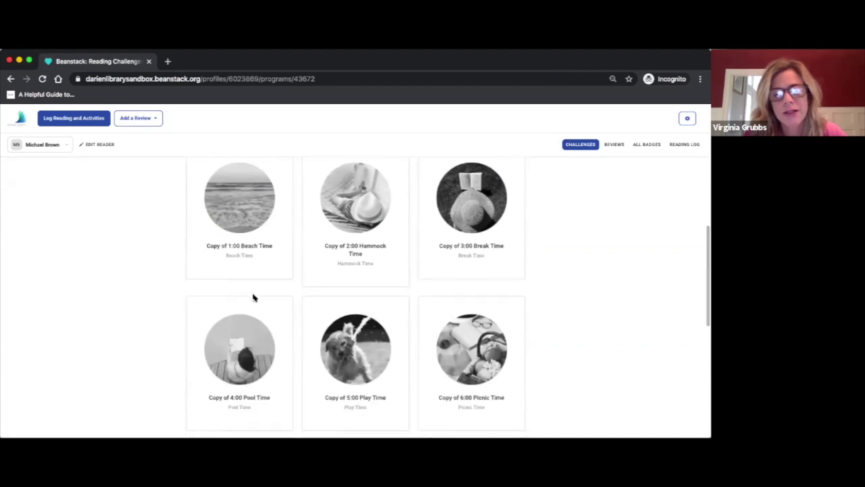
pyautogui.scroll(-1, 253, 298)
pyautogui.scroll(-3, 254, 297)
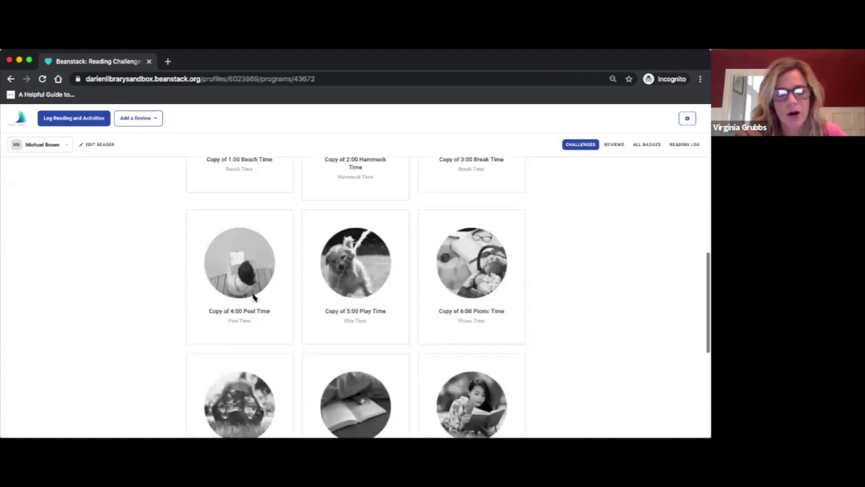
pyautogui.scroll(10, 254, 297)
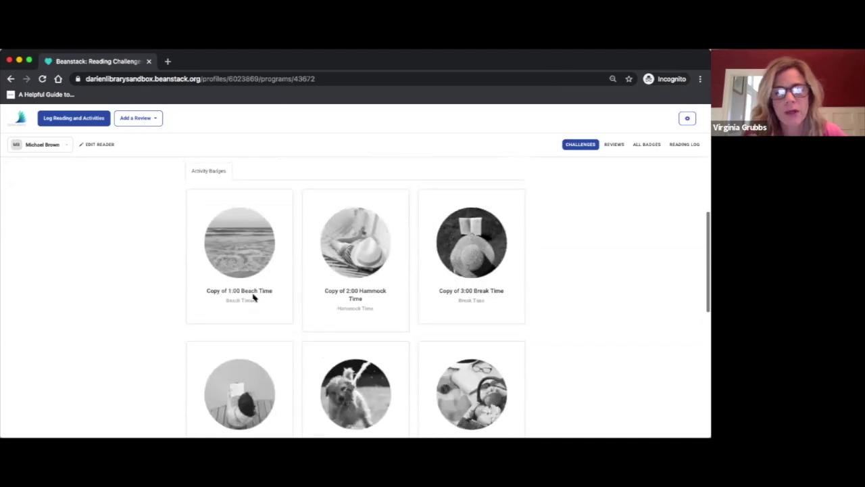
pyautogui.scroll(-4, 253, 297)
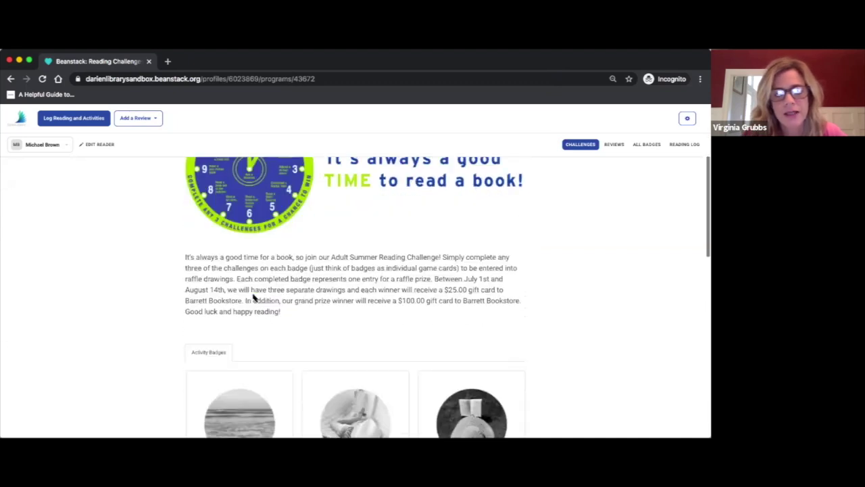
pyautogui.scroll(-2, 254, 297)
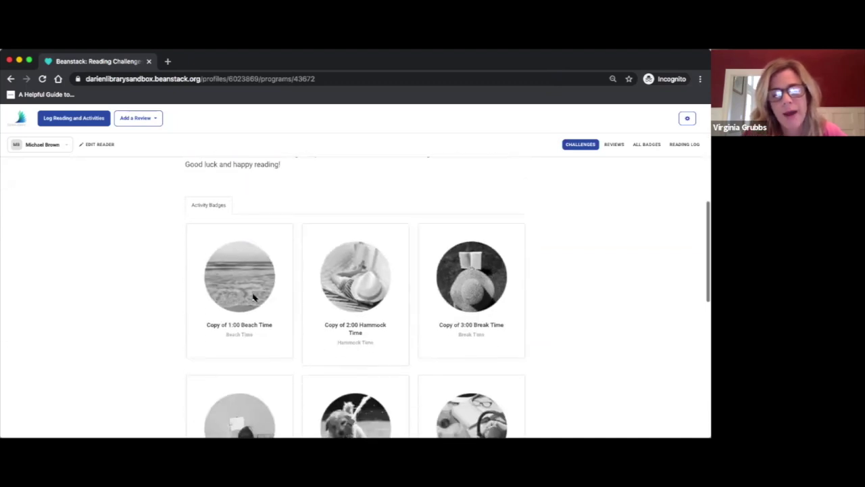
# Open the Beach Time badge and save 'The Doll House' as the recommended book
pyautogui.click(252, 275)
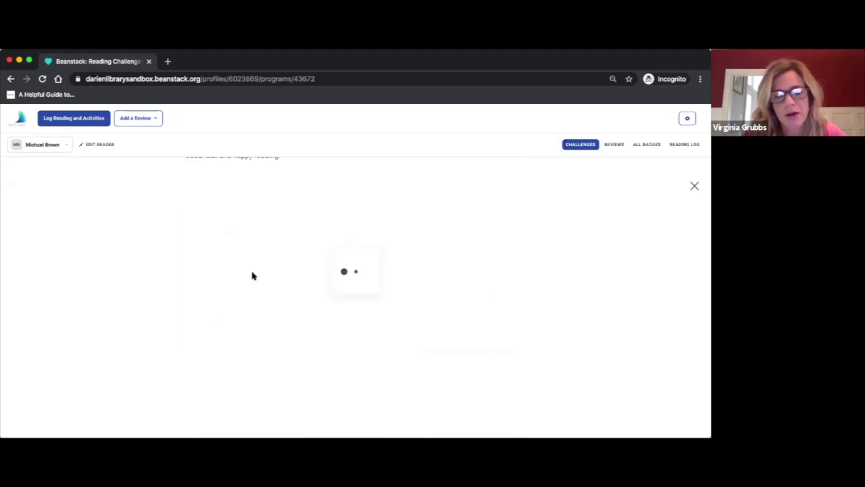
pyautogui.scroll(-4, 251, 274)
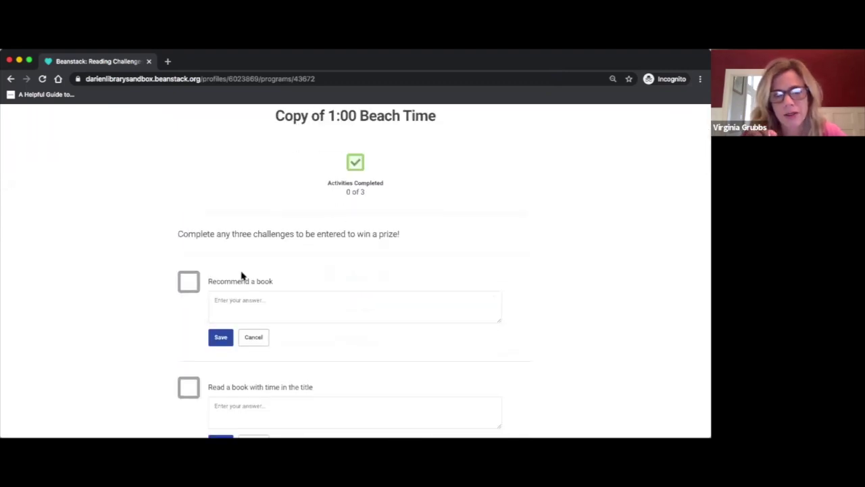
pyautogui.click(246, 305)
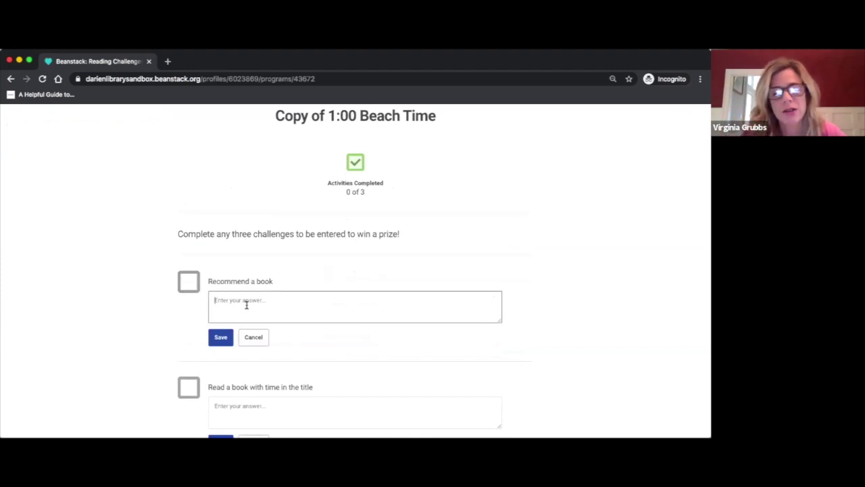
pyautogui.write('The Doll House')
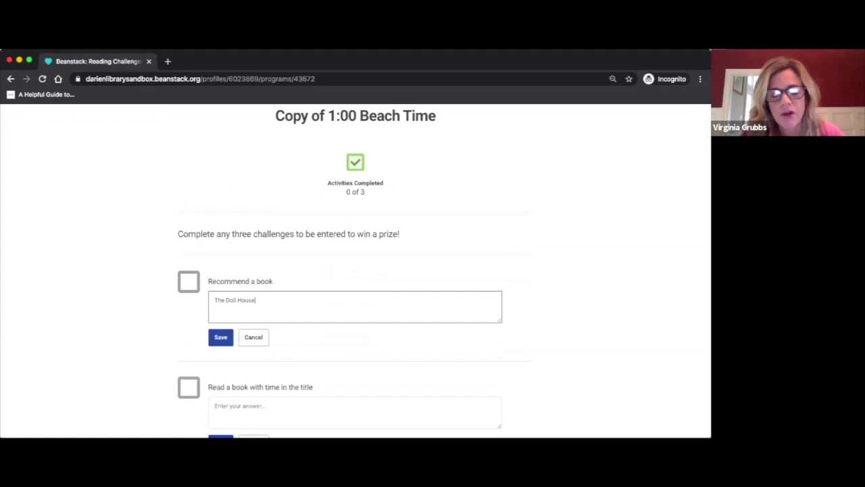
pyautogui.click(213, 339)
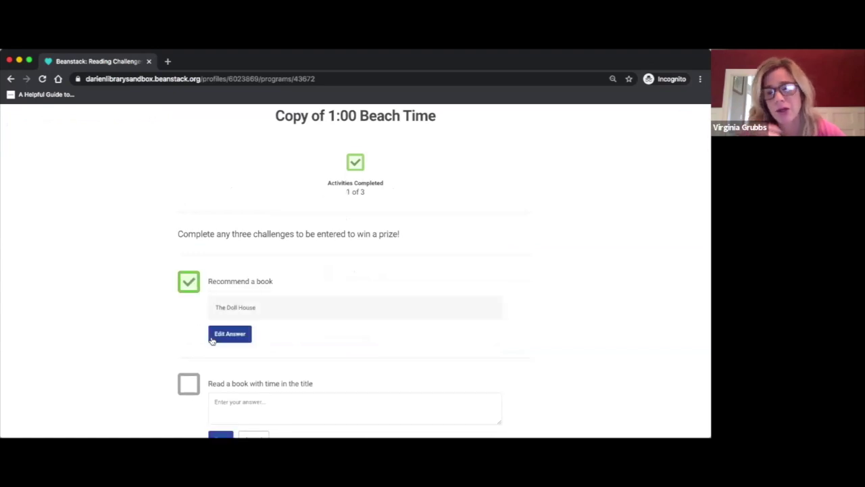
# Save 'Sadie' as the audiobook, tick the virtual Library event, and dismiss Badge Unlocked
pyautogui.scroll(-5, 228, 312)
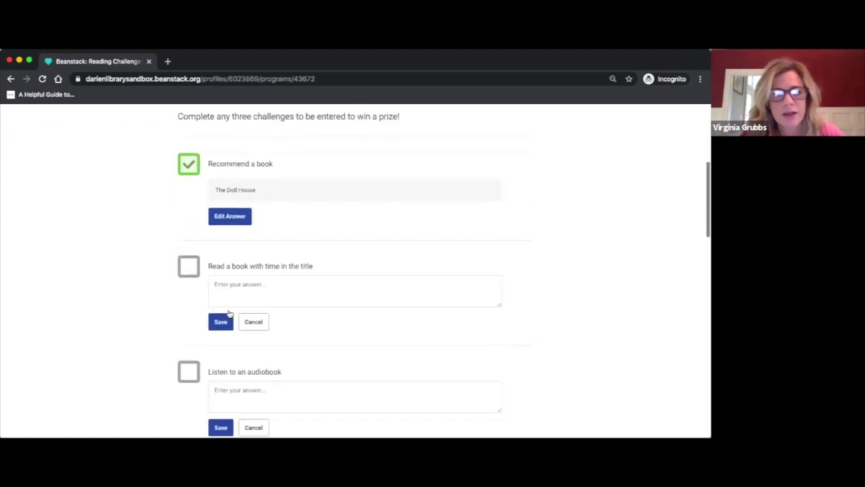
pyautogui.click(227, 330)
pyautogui.write('Sadie')
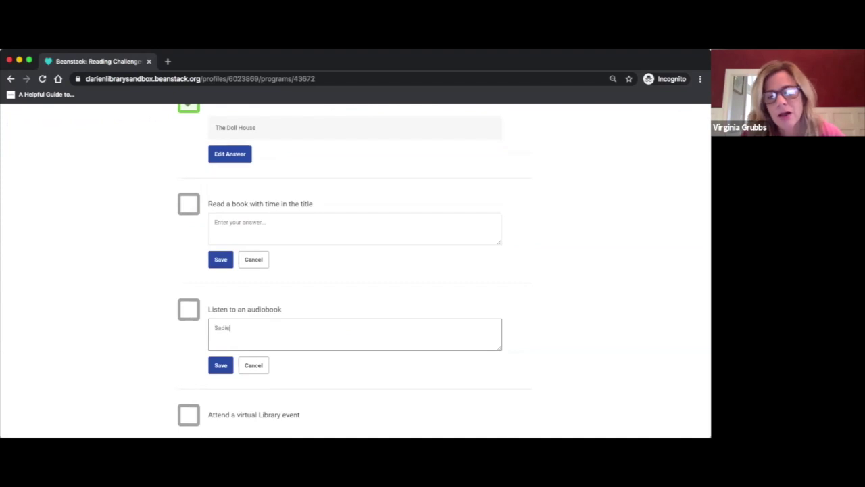
pyautogui.click(220, 363)
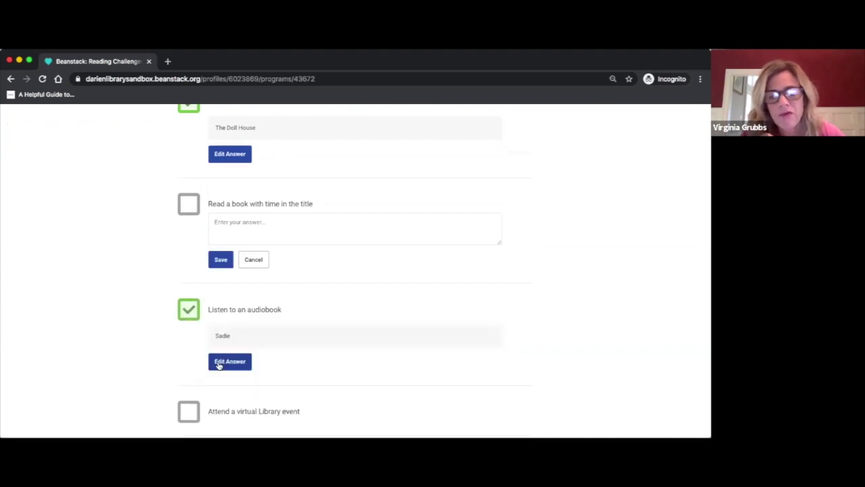
pyautogui.scroll(-3, 219, 363)
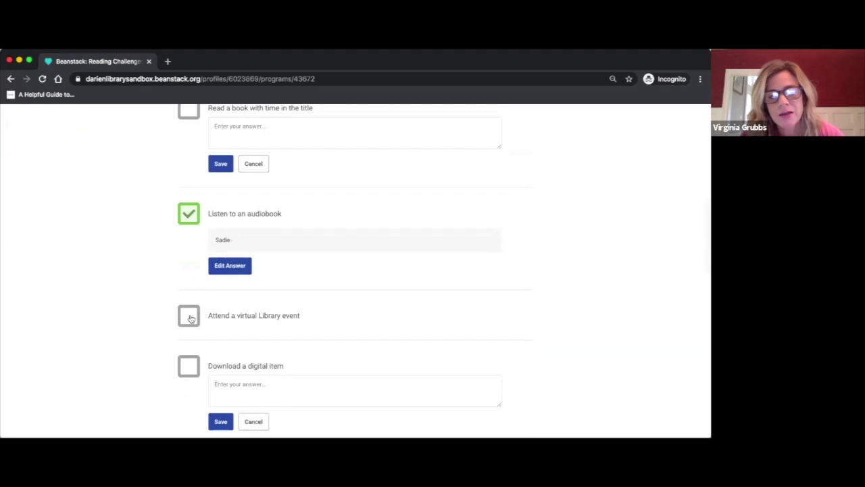
pyautogui.click(194, 318)
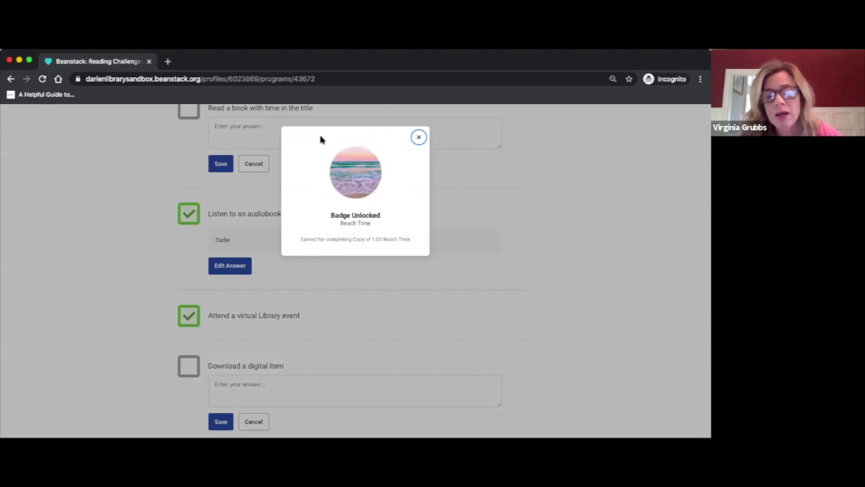
pyautogui.click(418, 137)
pyautogui.scroll(5, 468, 174)
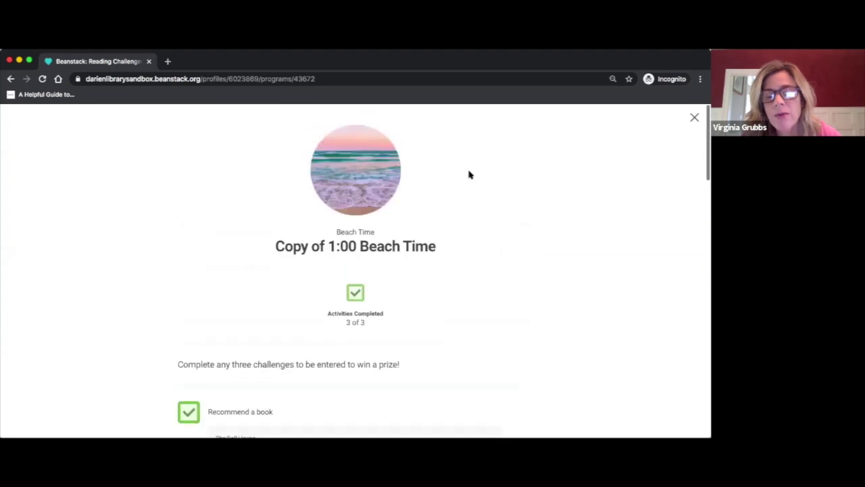
# Close the Beach Time modal and scroll the STAFF TRAINING badges to find Beach Time earned
pyautogui.click(692, 118)
pyautogui.scroll(-5, 400, 276)
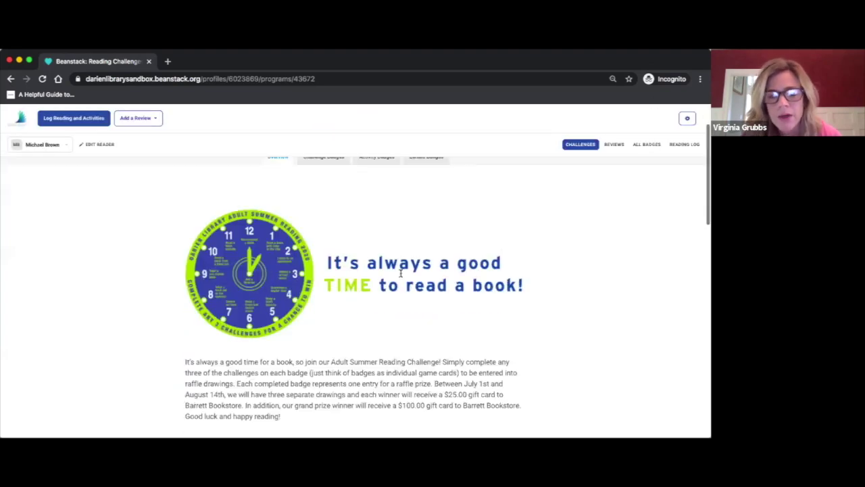
pyautogui.scroll(-3, 400, 276)
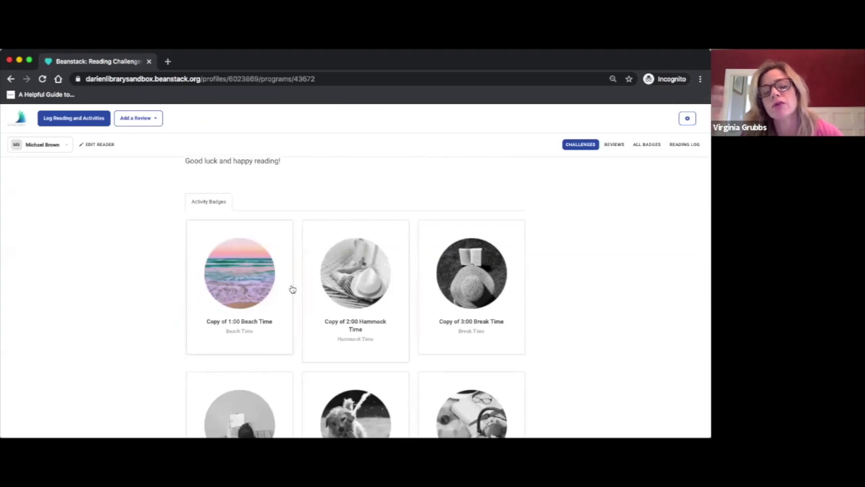
pyautogui.scroll(-3, 363, 291)
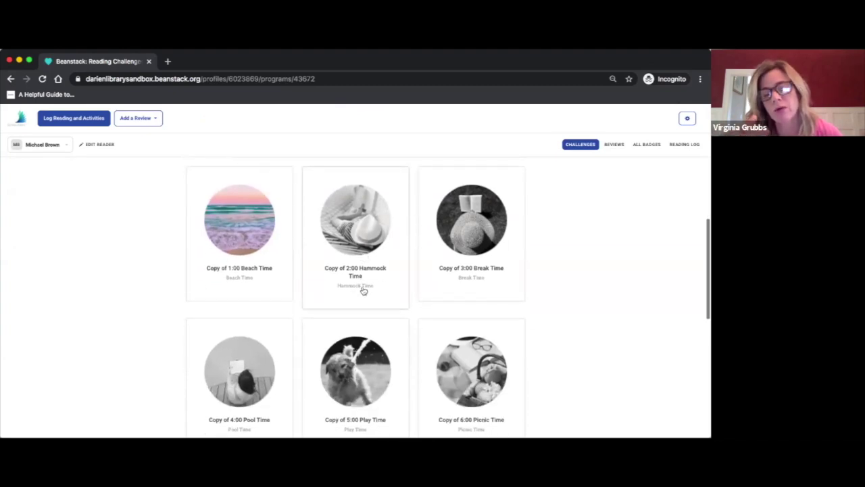
pyautogui.scroll(1, 364, 291)
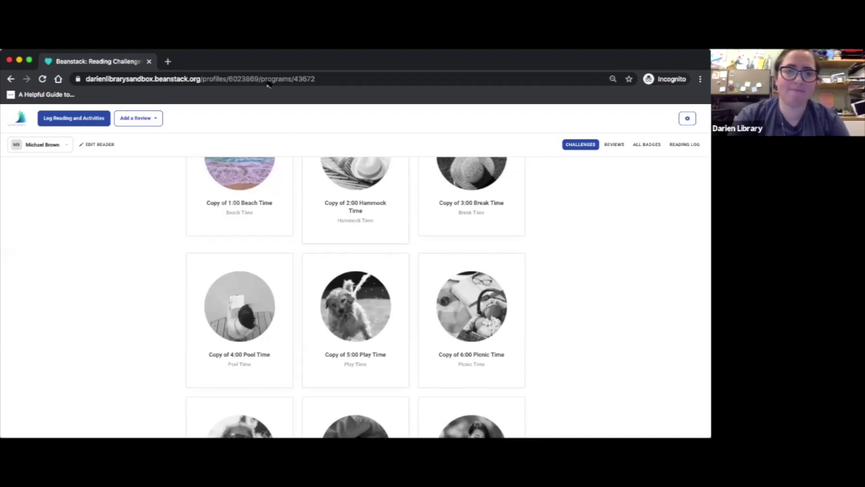
pyautogui.scroll(5, 277, 218)
pyautogui.scroll(6, 277, 219)
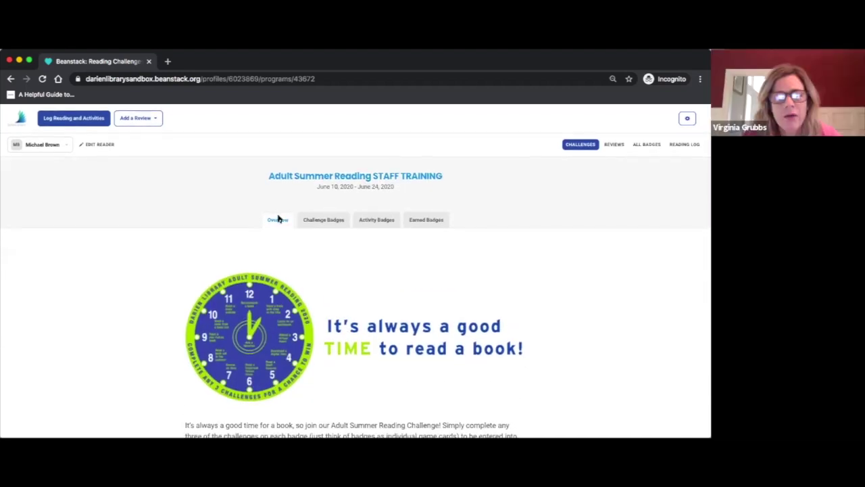
pyautogui.scroll(-1, 277, 218)
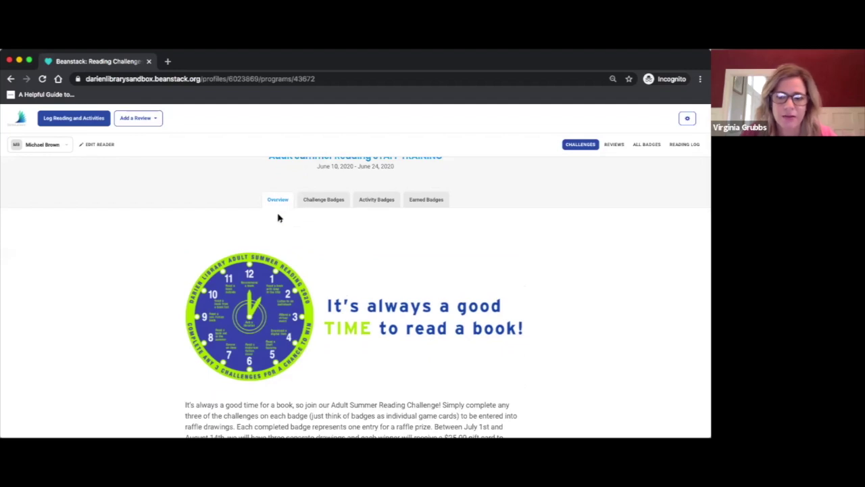
pyautogui.scroll(-8, 277, 217)
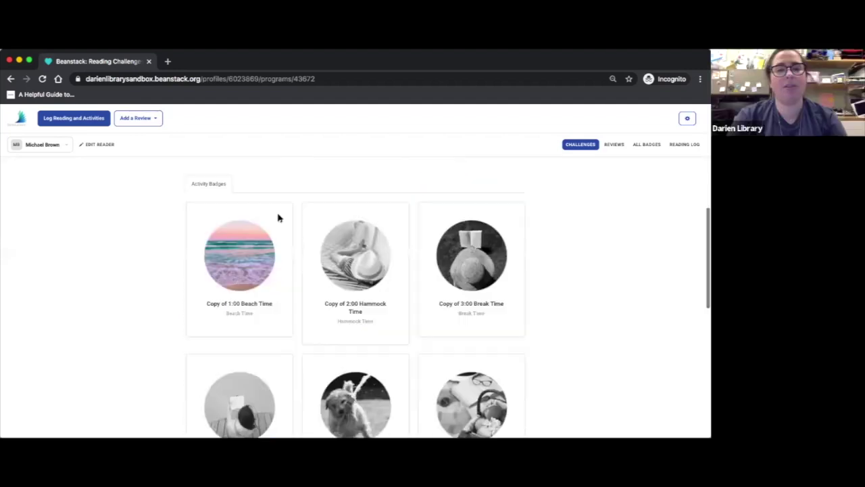